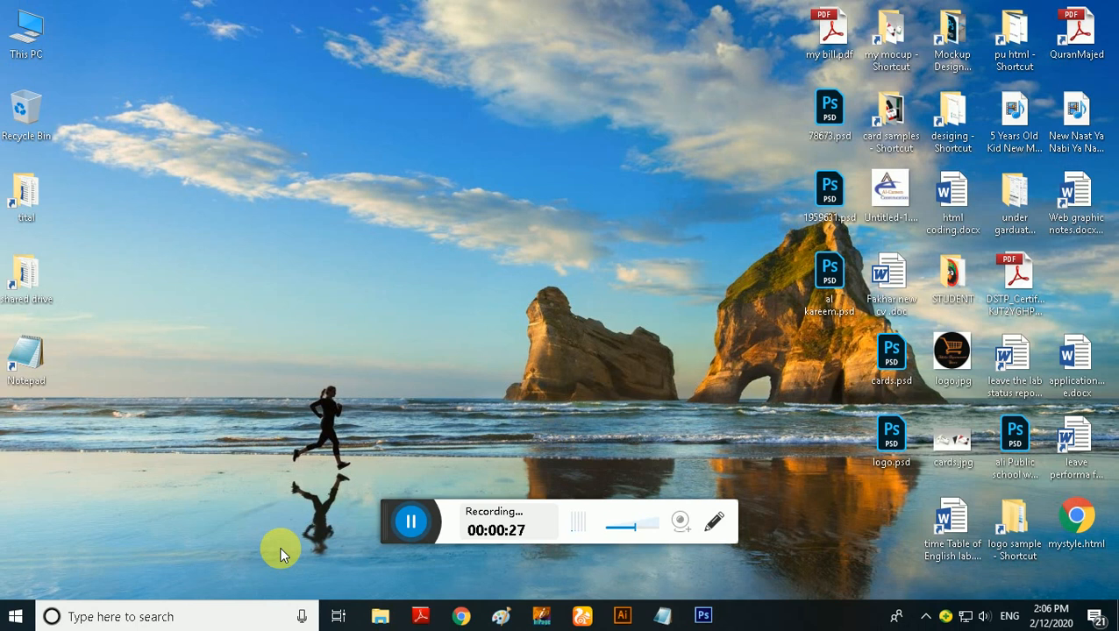
Switch to Chrome, load lcwu.edu.pk and follow the Apply Now link for Ph.D. Admissions Spring 2020
click(460, 616)
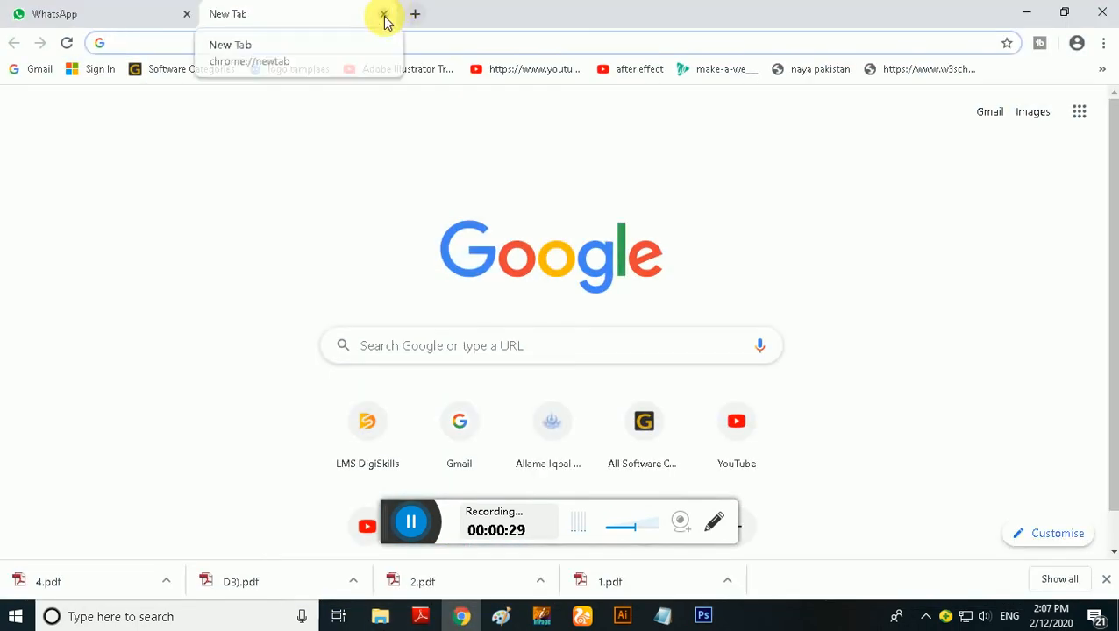
text(lcwu.edu.pk)
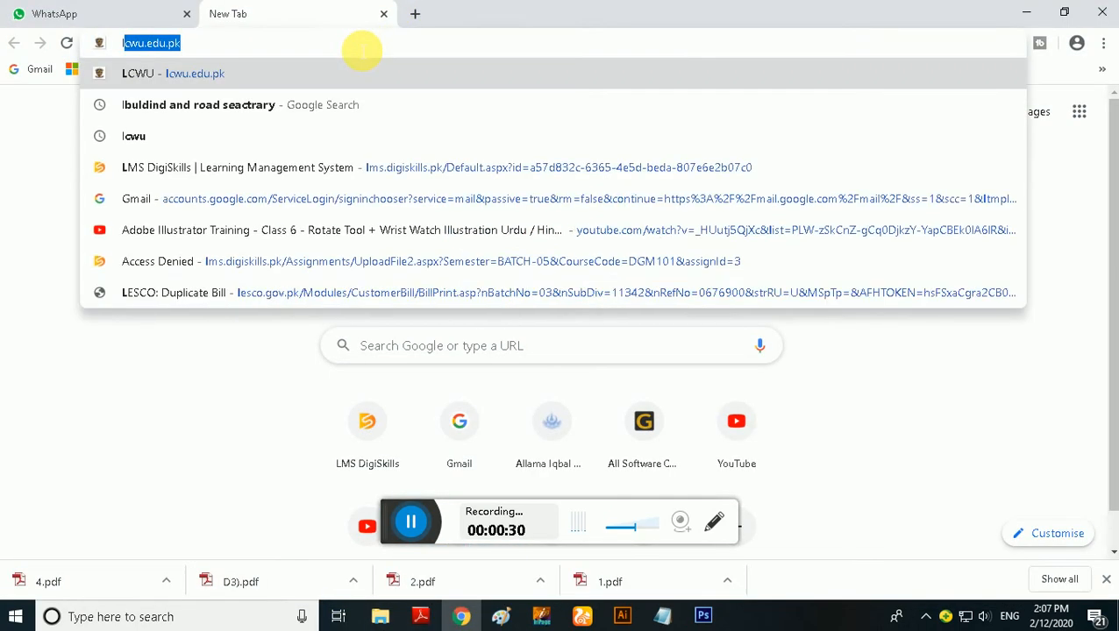
key(Return)
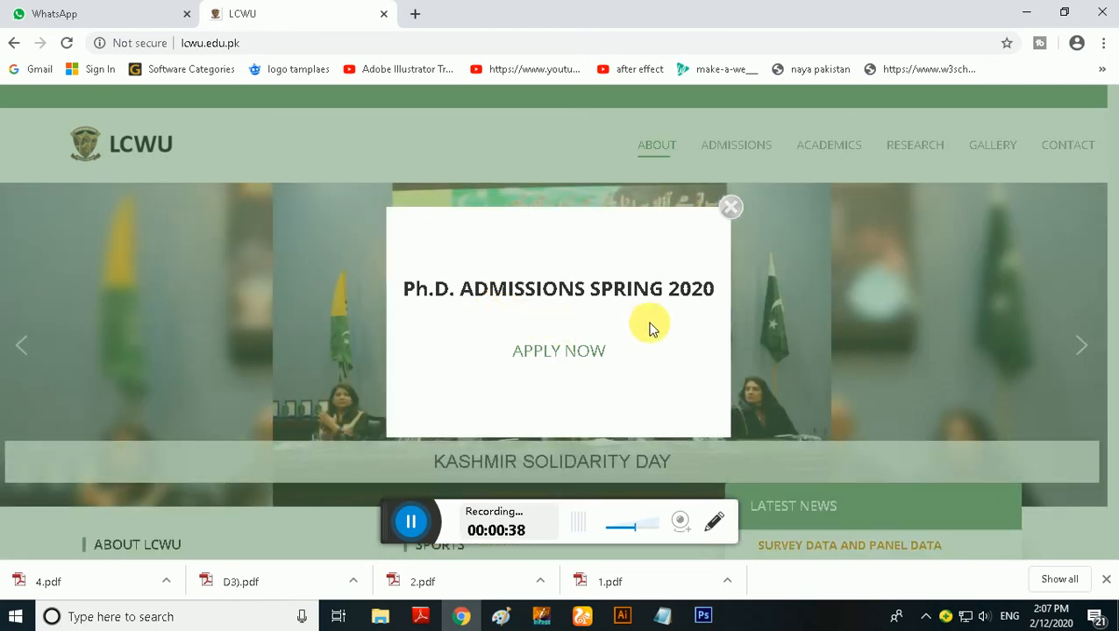
click(580, 350)
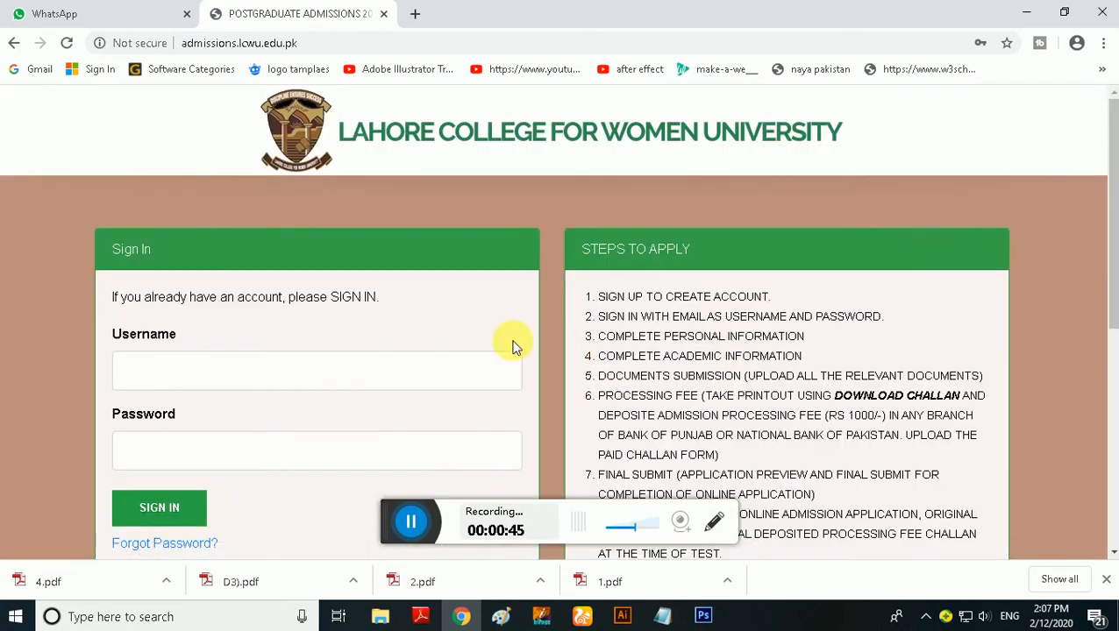
Look over the admissions sign-in page and open the sign-up form for a new account
click(242, 367)
scroll(246, 371, down, 1)
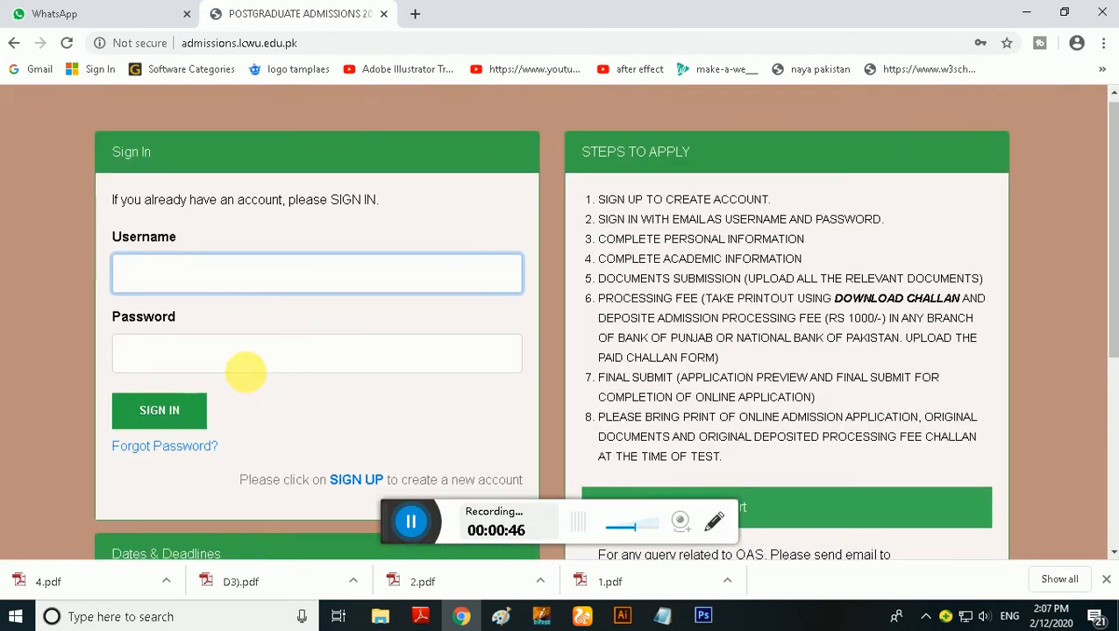
scroll(245, 371, down, 1)
scroll(250, 375, up, 2)
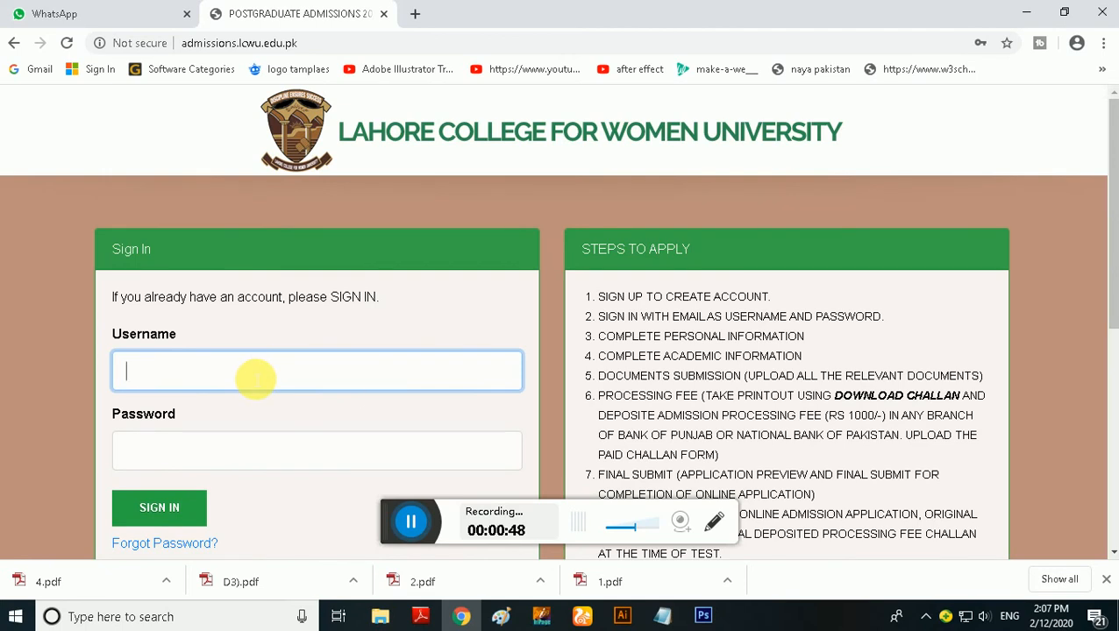
scroll(254, 377, down, 2)
scroll(232, 219, up, 2)
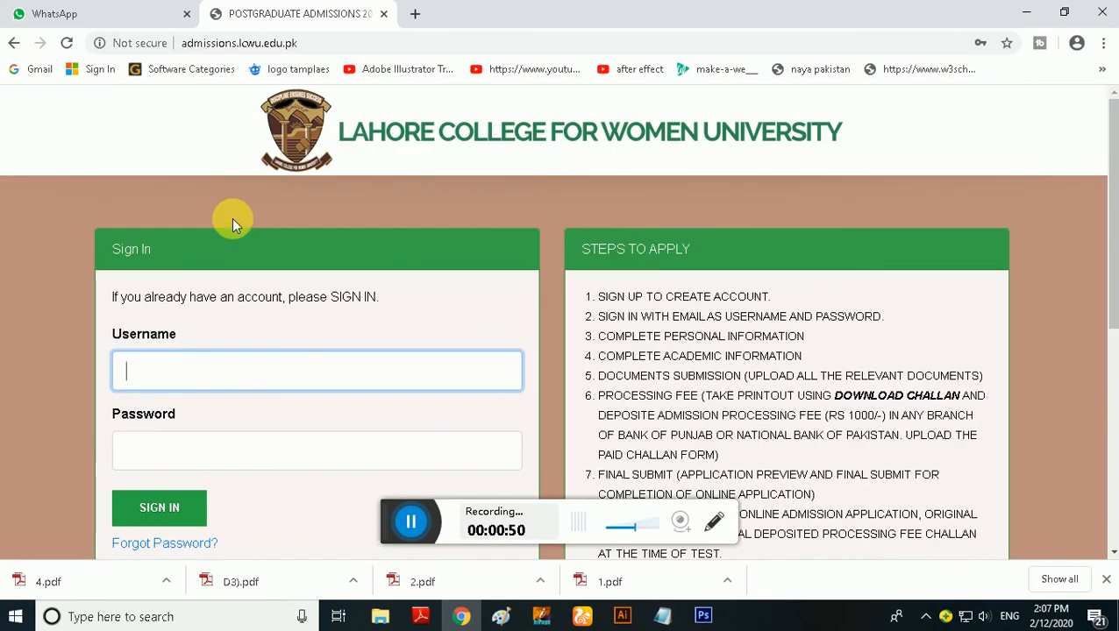
scroll(250, 377, down, 2)
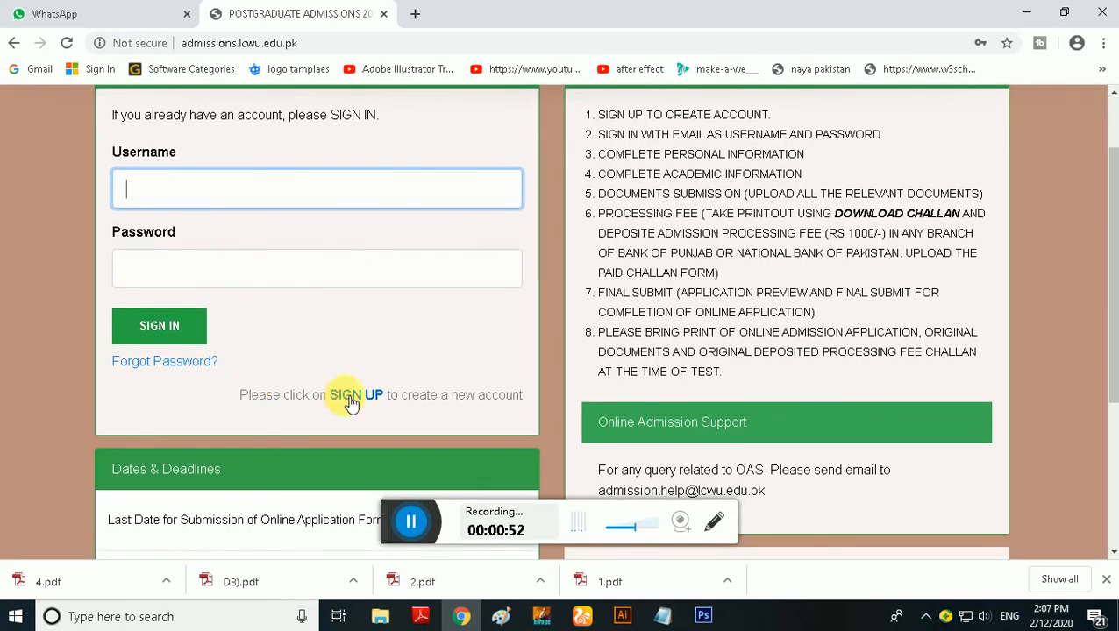
click(351, 400)
Fill in the applicant's name, e-mail and mobile number from the saved suggestions and submit the sign-up form
click(308, 379)
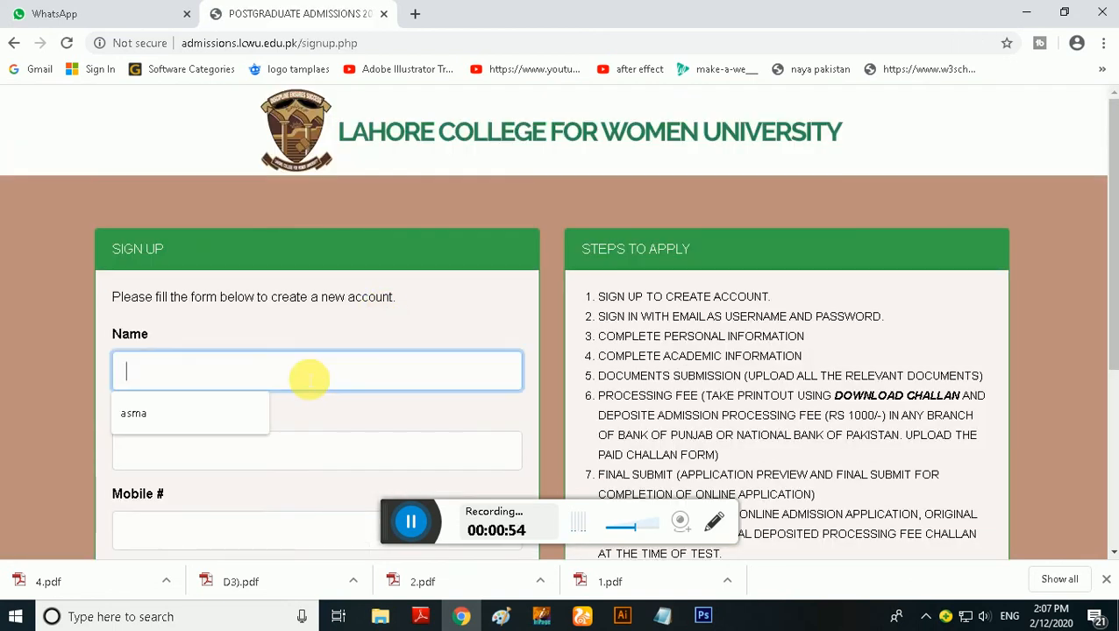
click(192, 413)
click(220, 453)
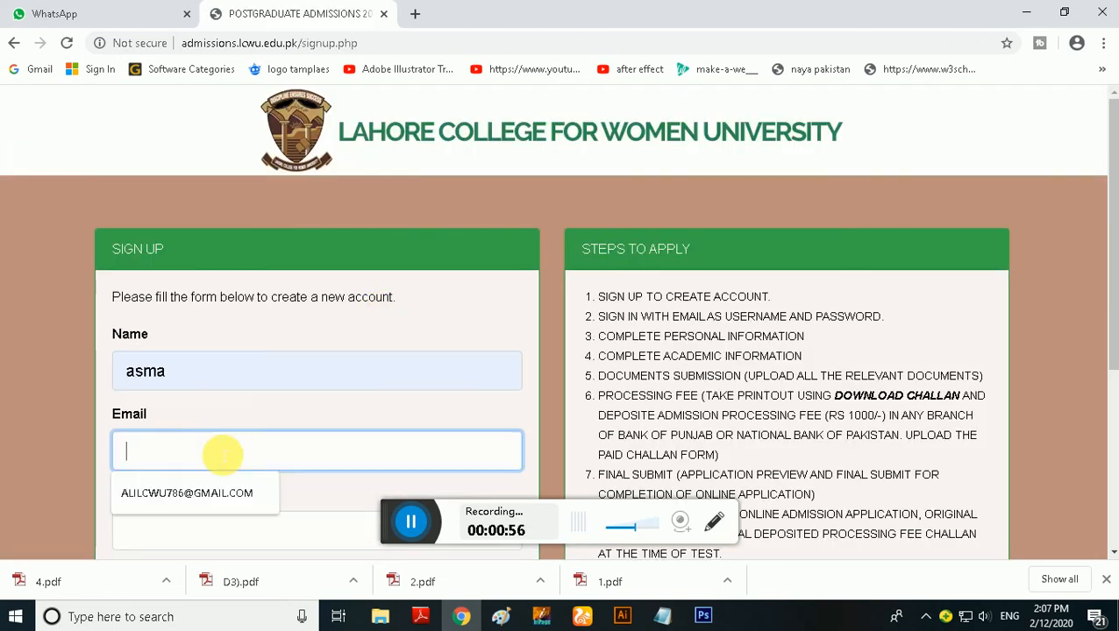
click(232, 498)
scroll(232, 482, down, 1)
click(239, 453)
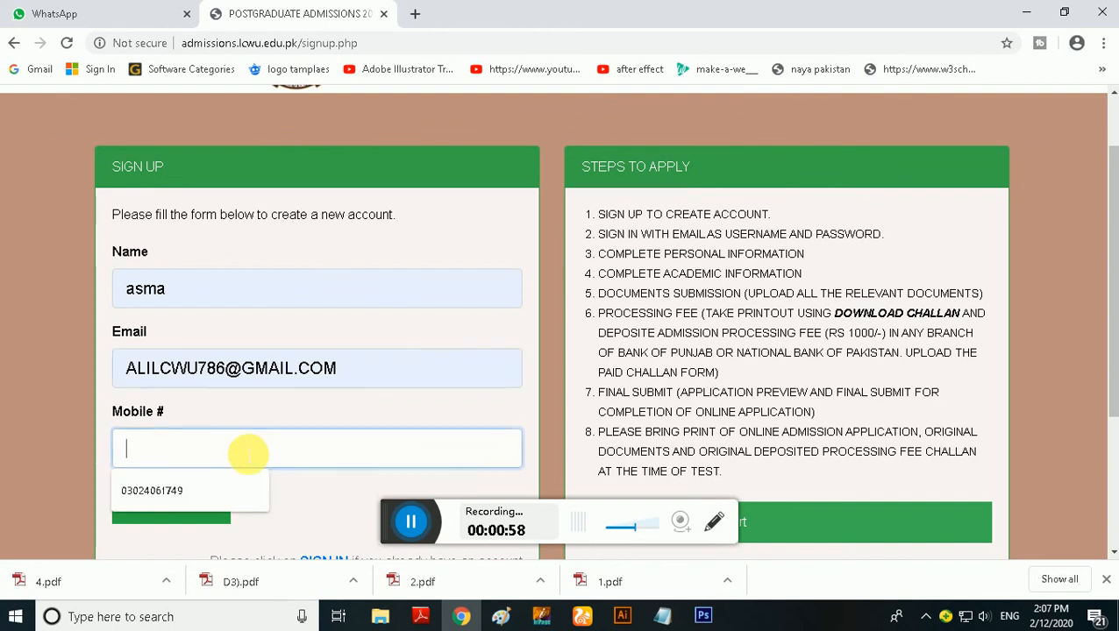
click(213, 506)
click(221, 510)
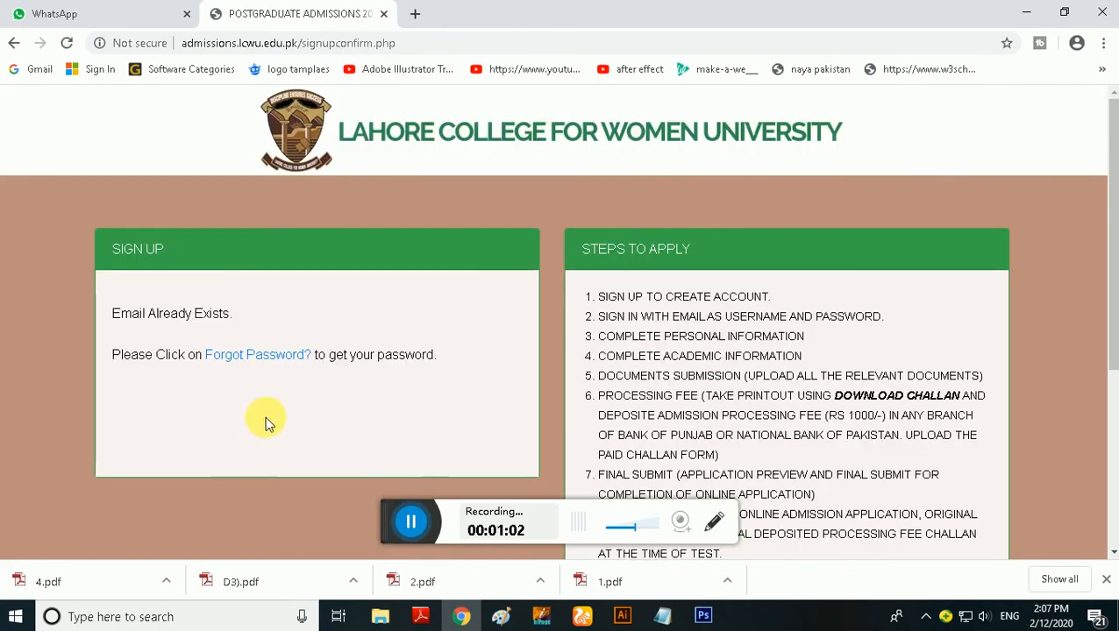
Return to the sign-up form, add a 7 before the @ in the applicant's e-mail and resubmit the application
scroll(270, 372, down, 3)
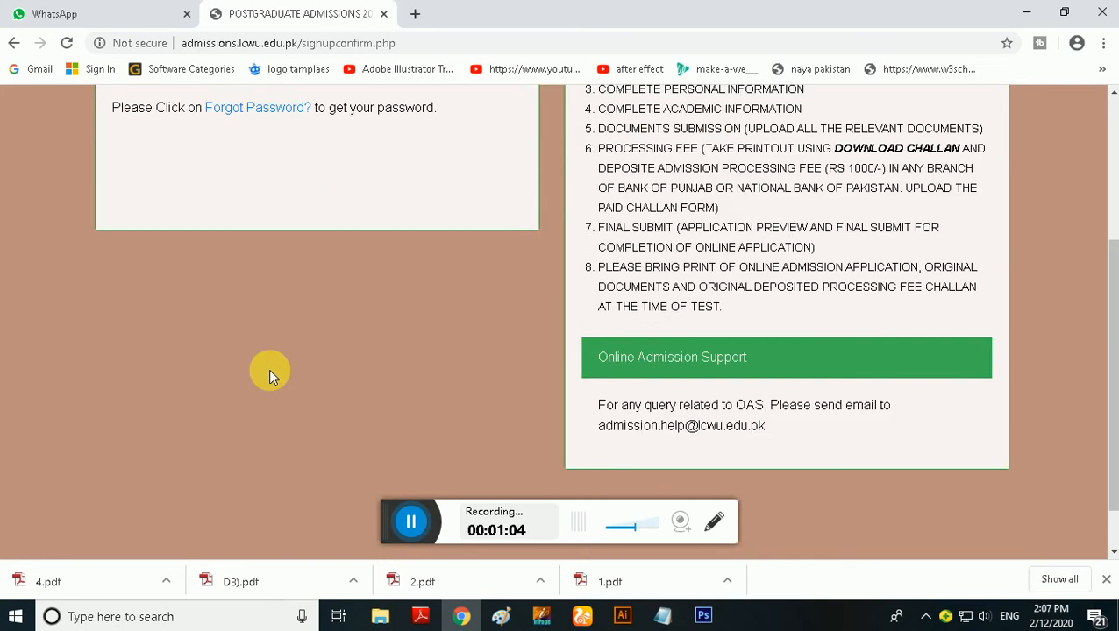
scroll(310, 389, up, 2)
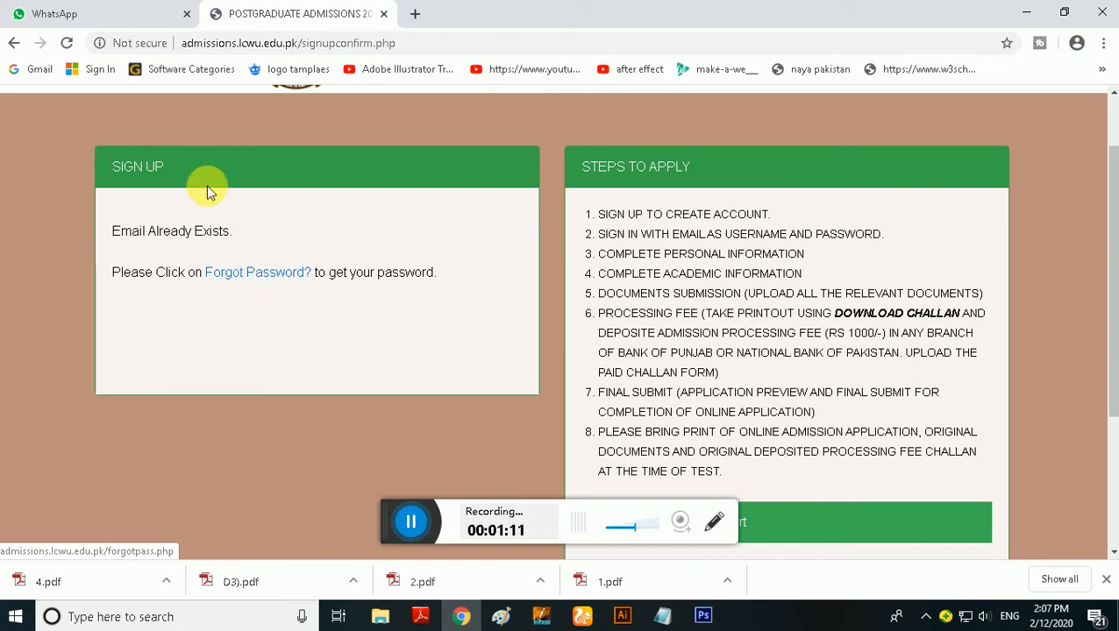
click(15, 52)
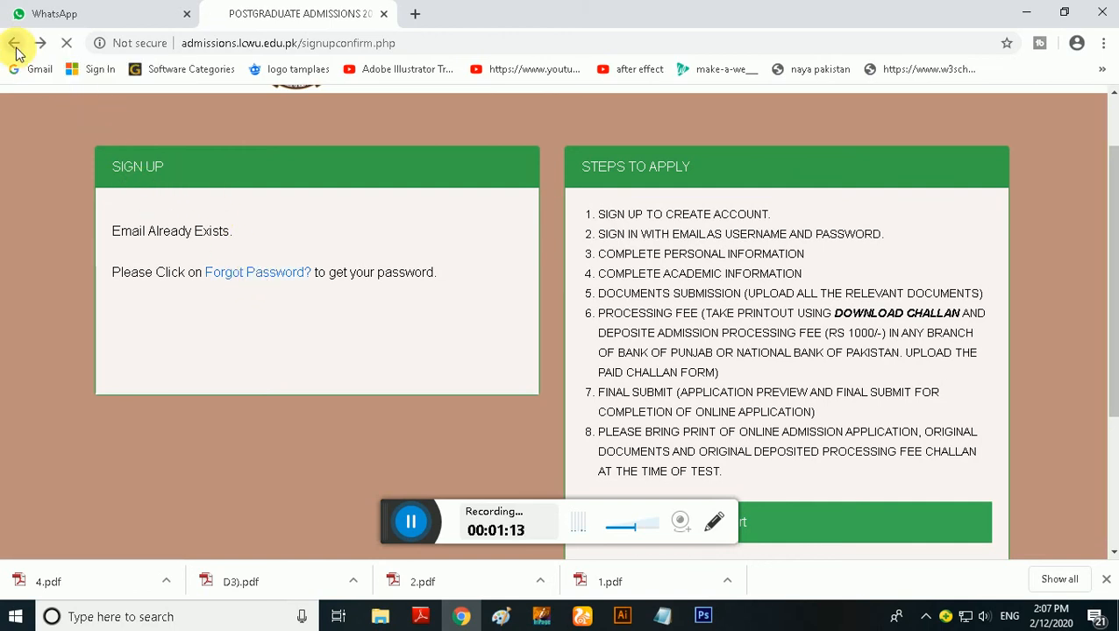
click(213, 297)
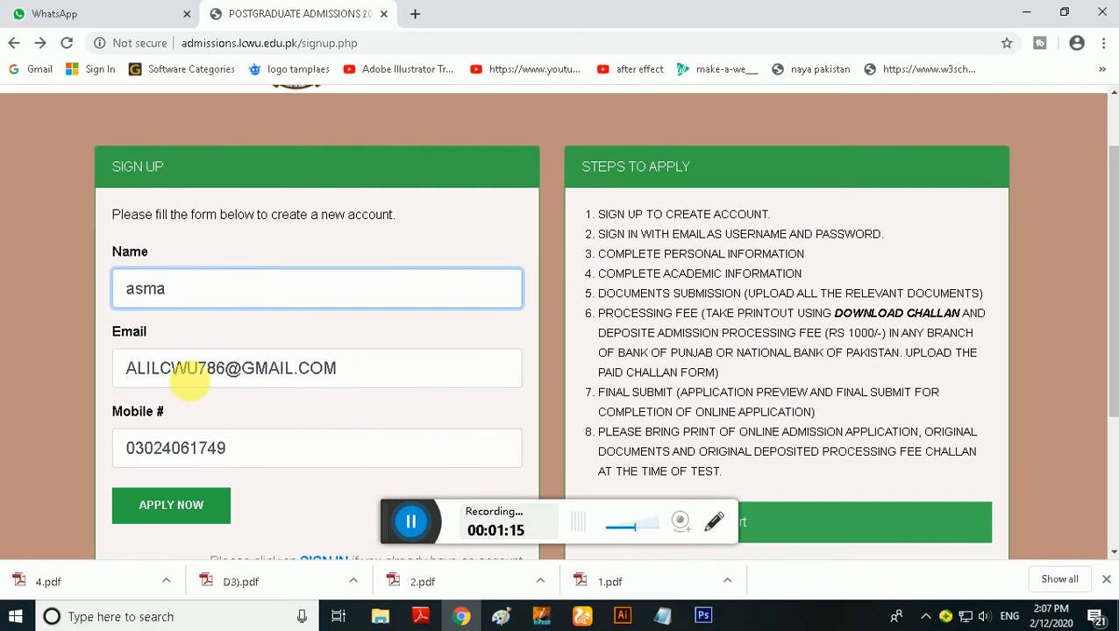
click(214, 373)
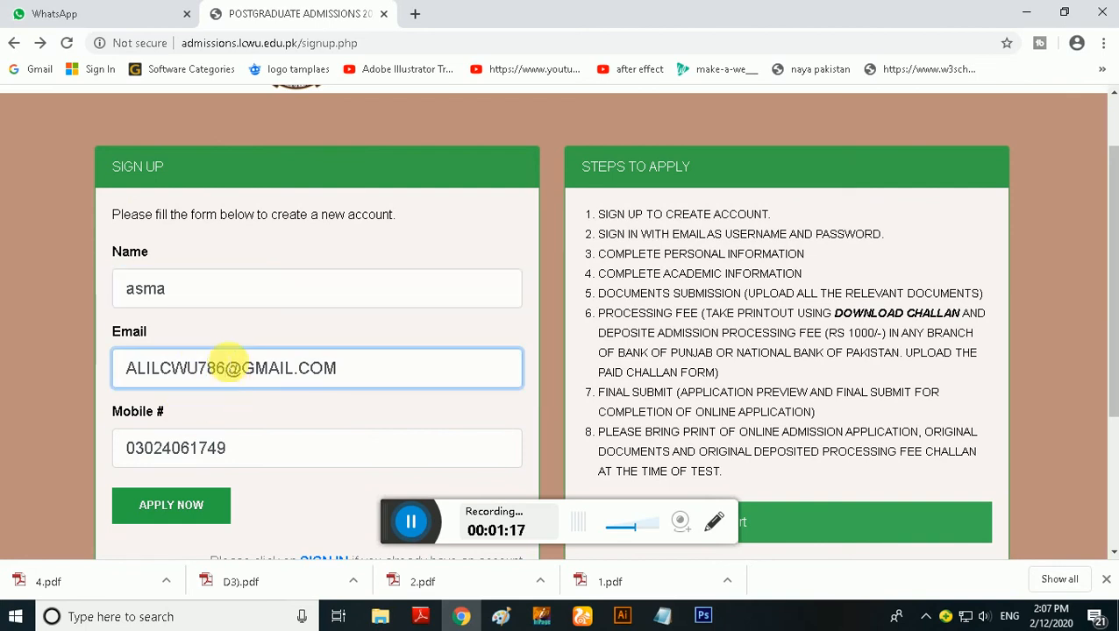
text(7)
scroll(158, 372, down, 1)
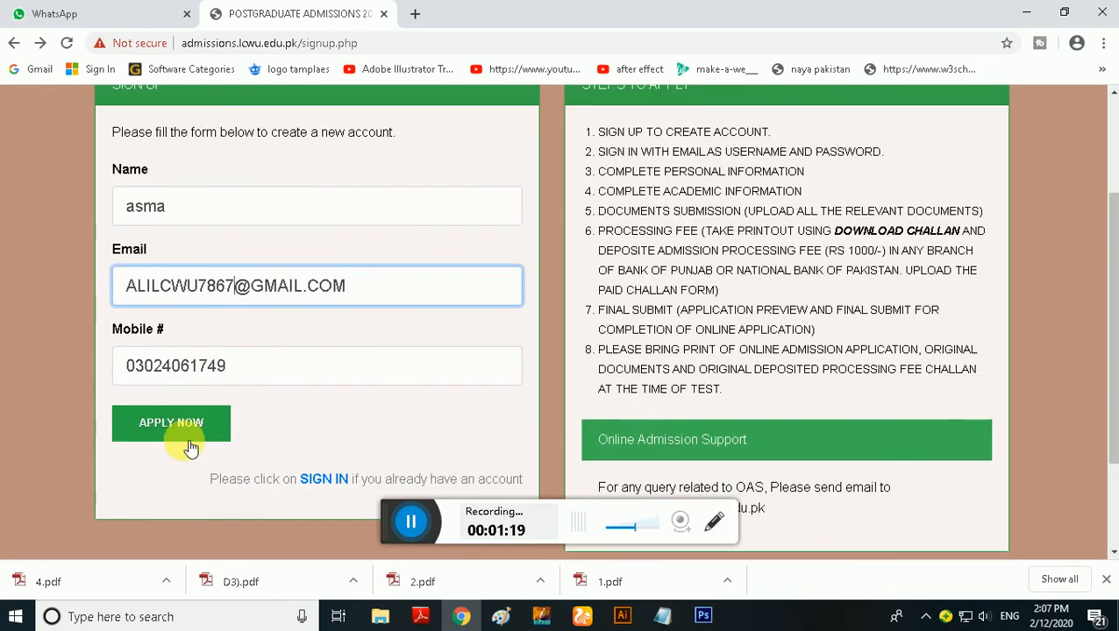
click(186, 434)
Copy the generated account password from the sign-up confirmation
scroll(289, 456, down, 1)
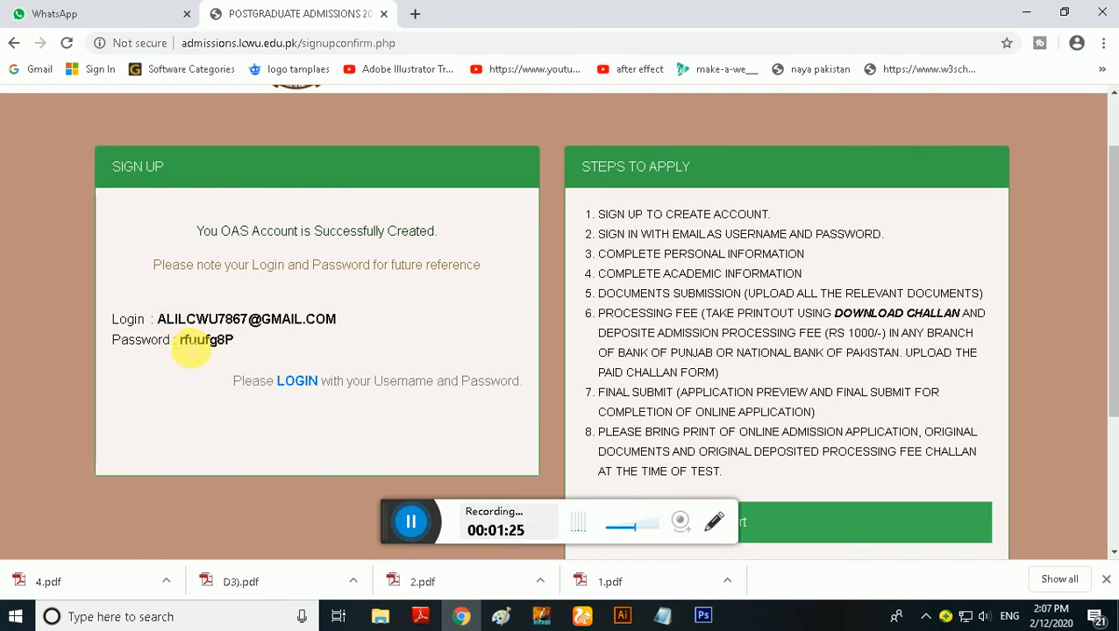
drag(181, 343, 243, 352)
click(204, 373)
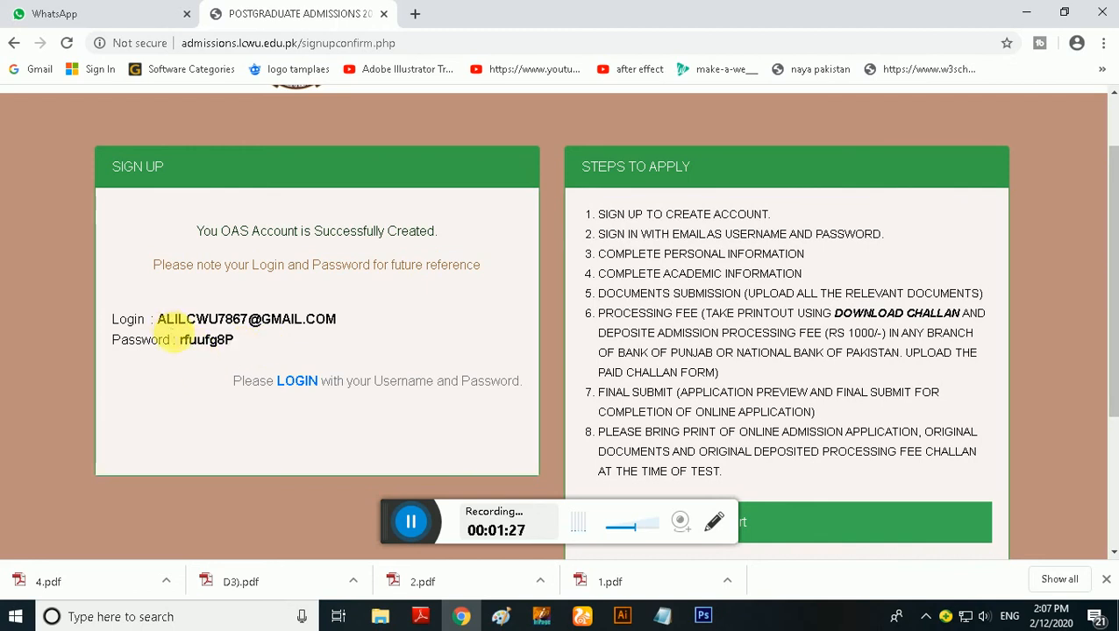
drag(160, 320, 321, 323)
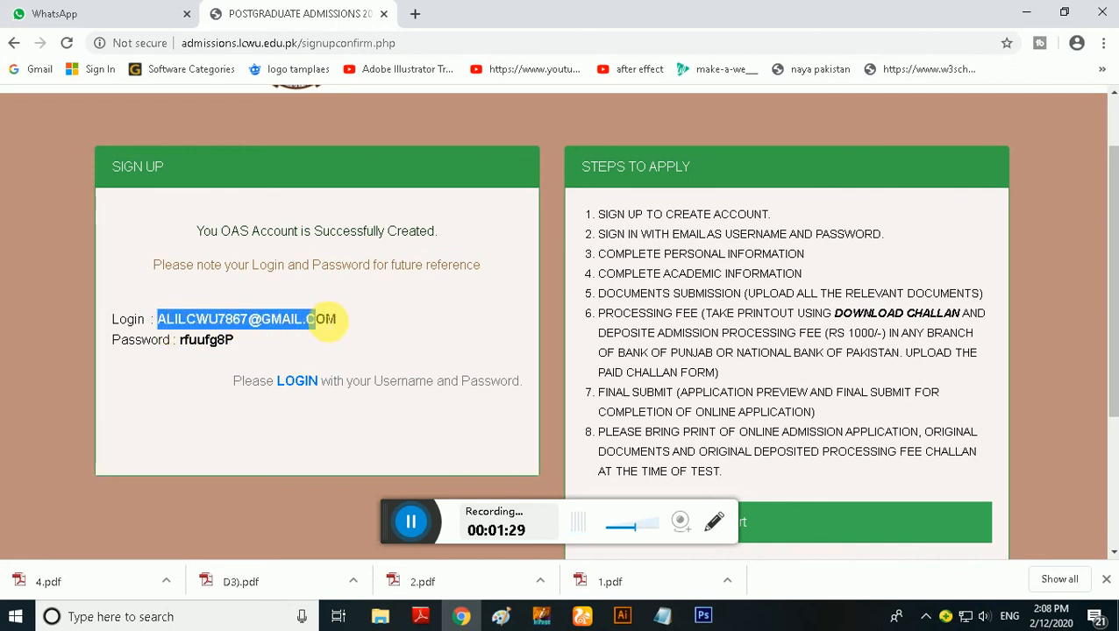
click(215, 364)
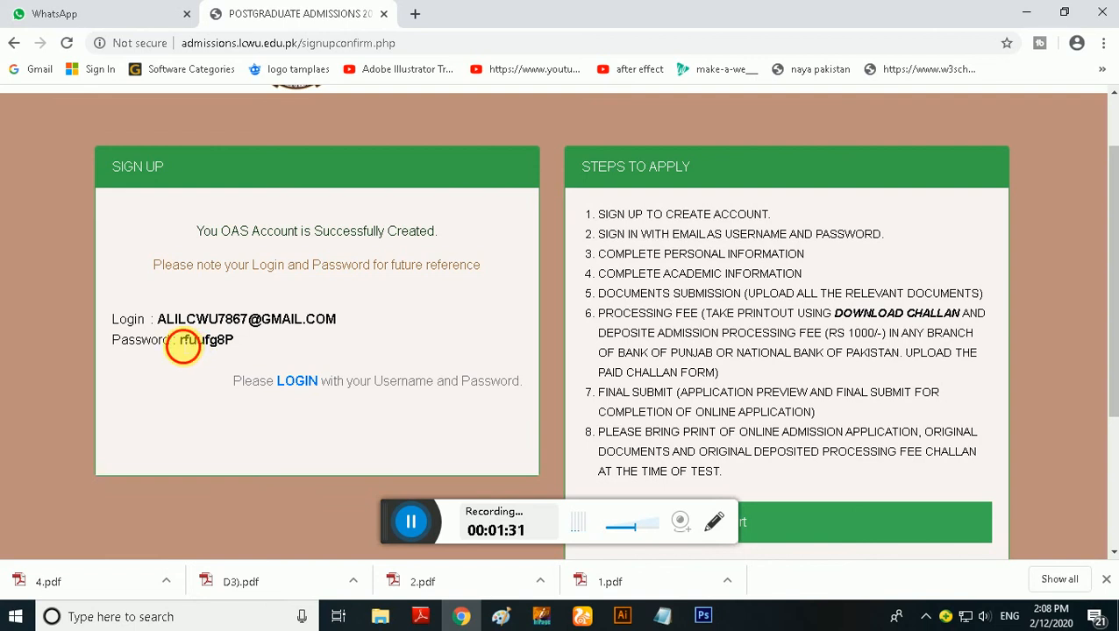
drag(180, 342, 247, 346)
drag(180, 342, 230, 345)
right_click(237, 343)
click(259, 350)
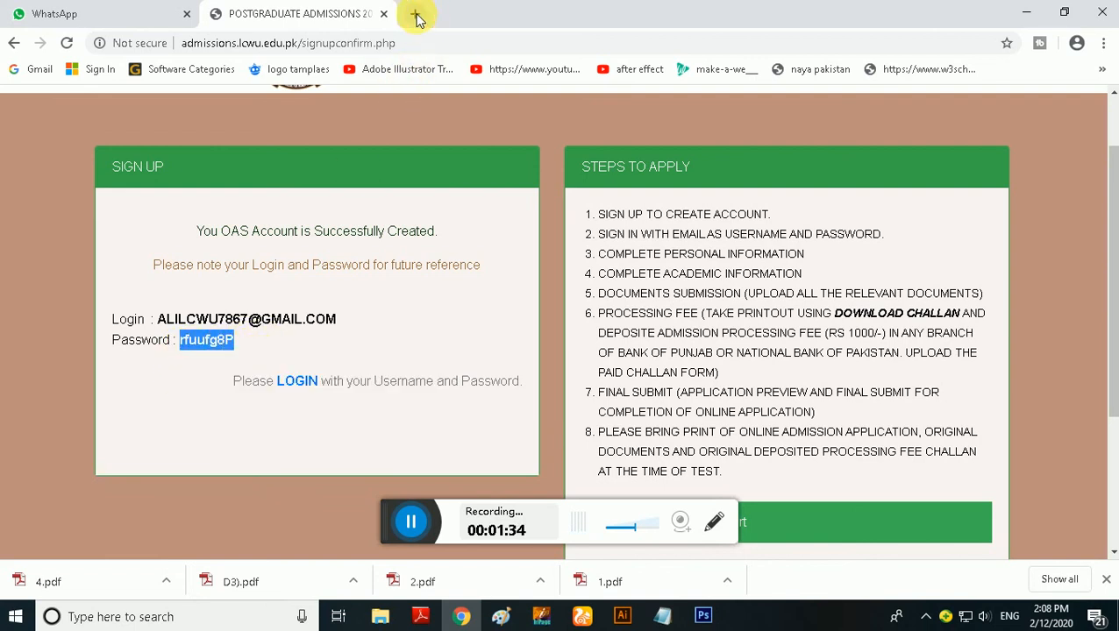
Load lcwu.edu.pk in a new browser tab and follow the Ph.D. admissions Apply Now link to the sign-in page
click(414, 13)
text(lcw)
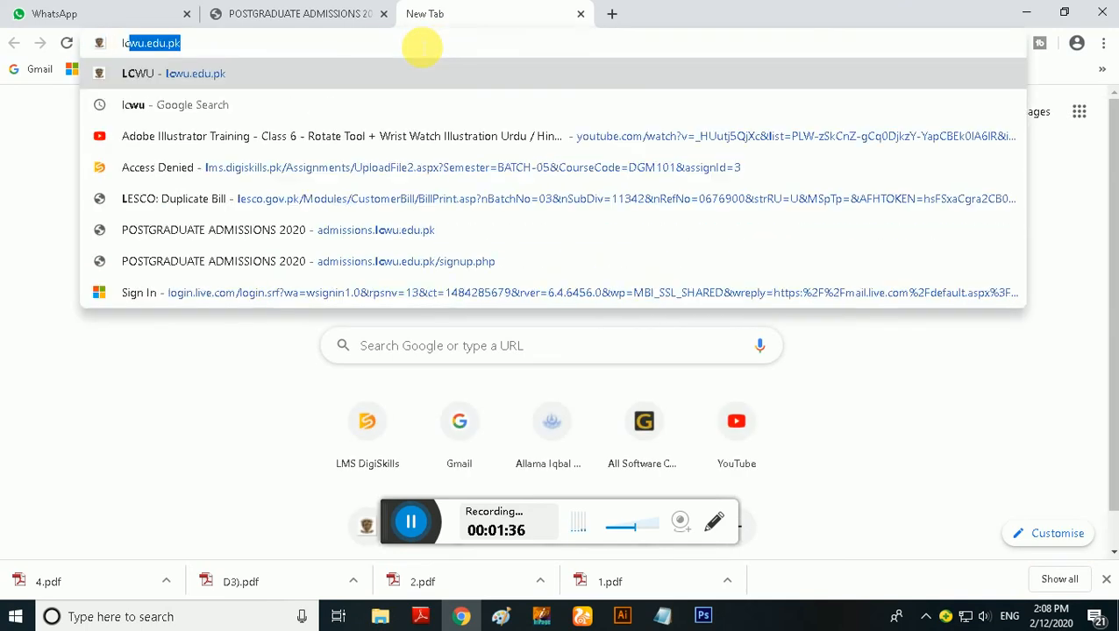
text(u)
key(Return)
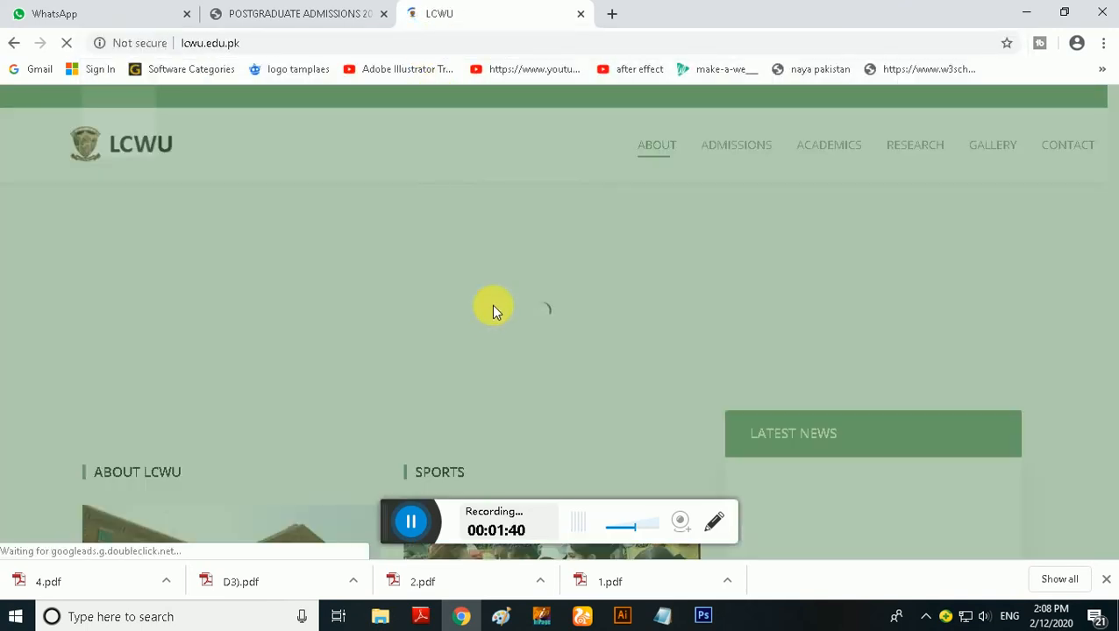
click(543, 350)
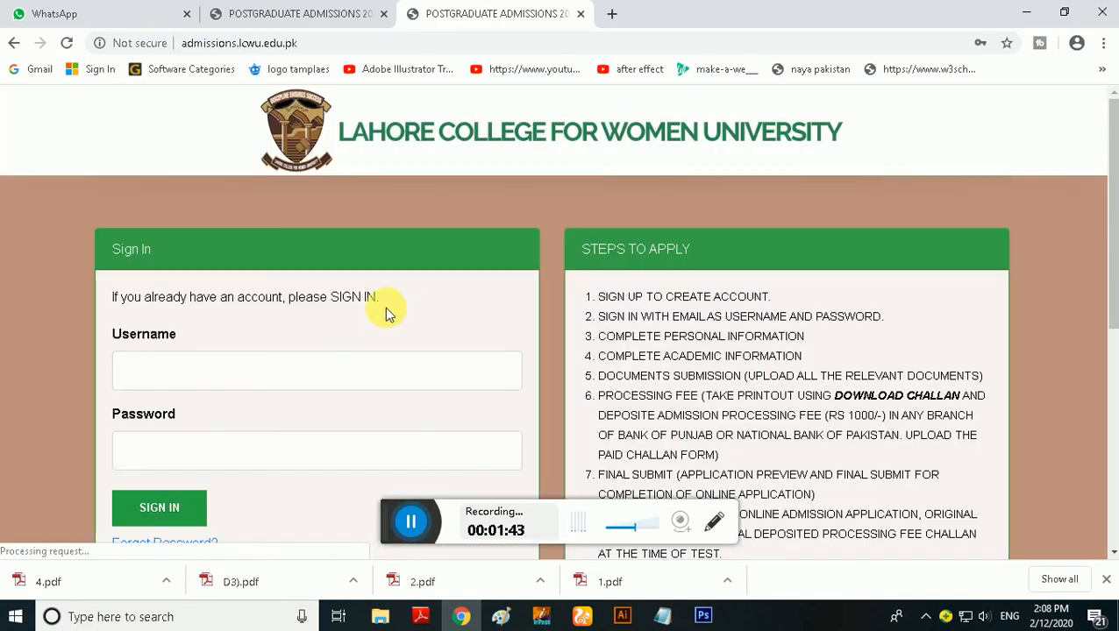
Fill the Username and Password fields from the saved login and change the username to the new account's e-mail
scroll(219, 242, down, 2)
click(212, 181)
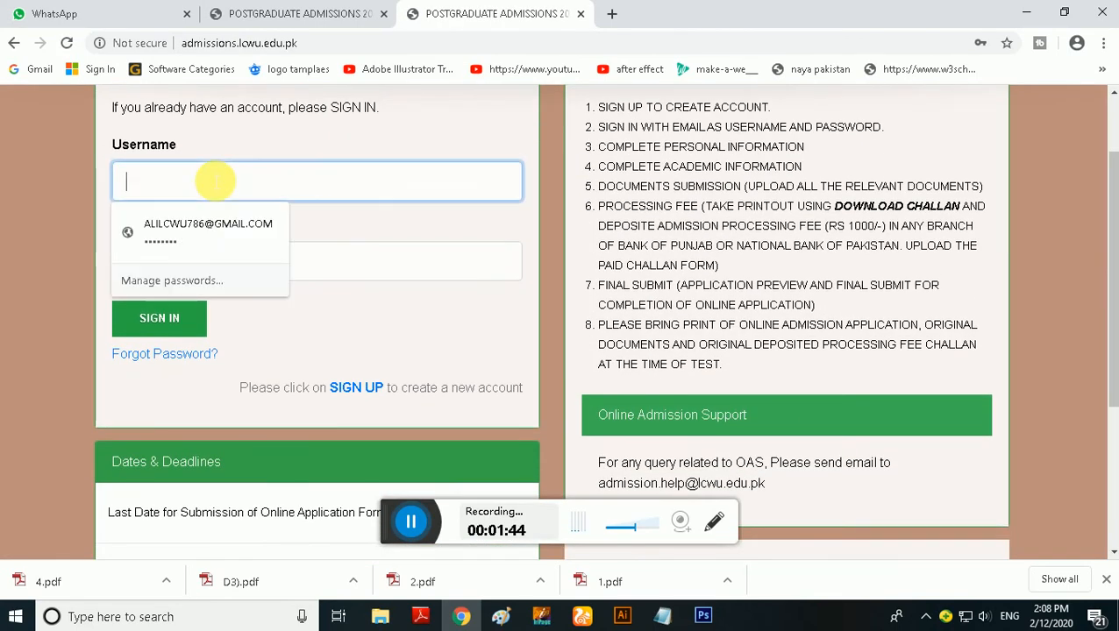
click(219, 224)
click(226, 185)
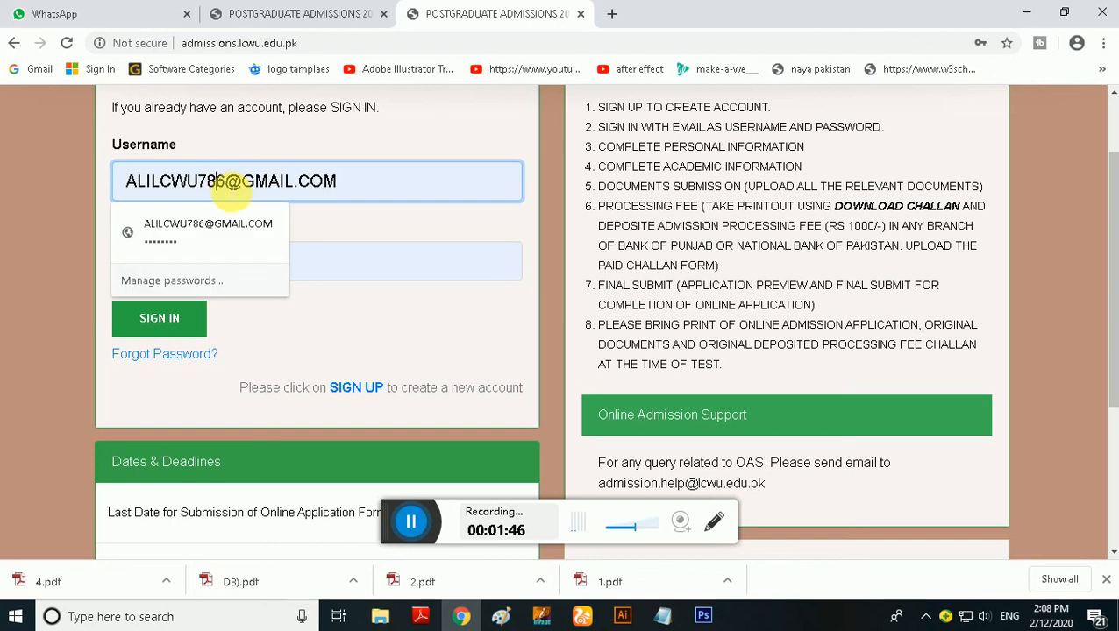
text(7)
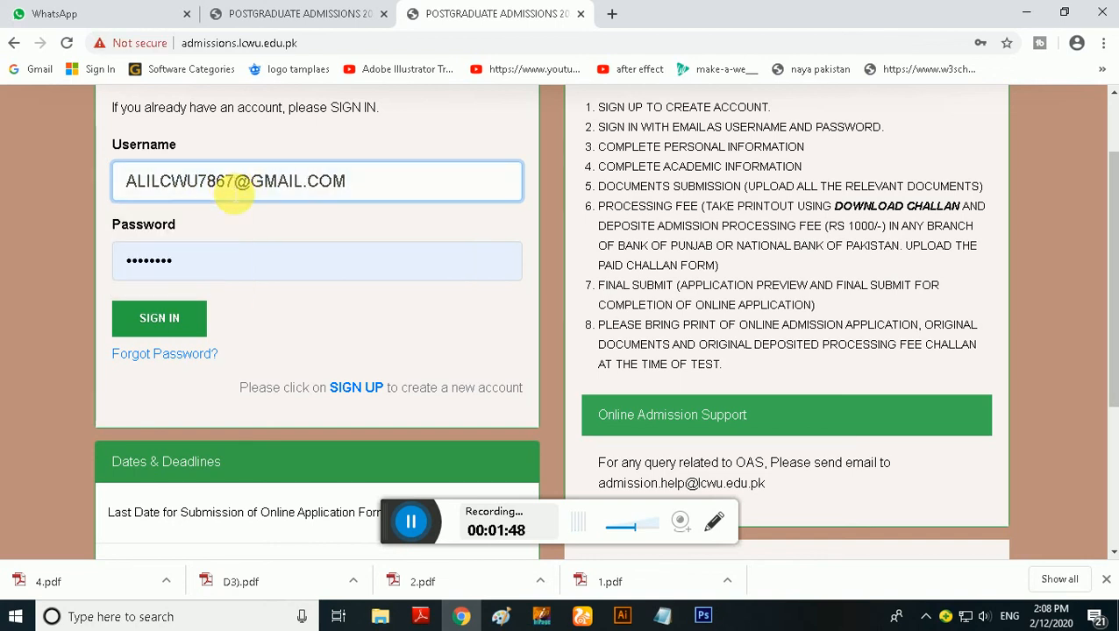
Replace the saved entry in the Password field with the copied account password
click(204, 257)
drag(204, 257, 115, 253)
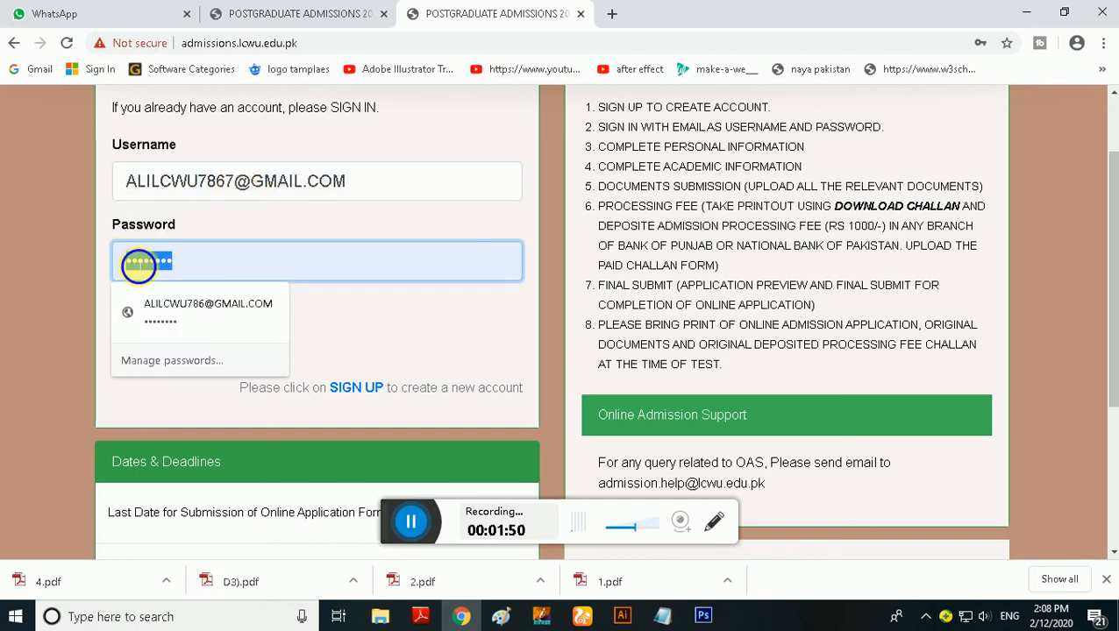
right_click(139, 266)
click(182, 361)
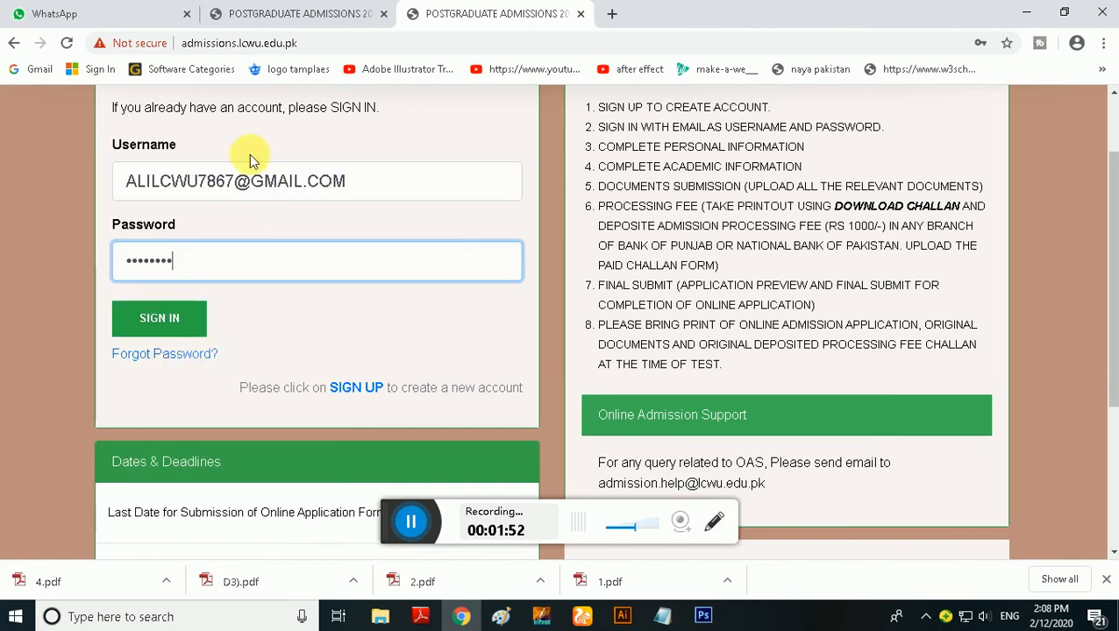
Recopy the generated password from the sign-up confirmation, paste it over the Password field's content and sign in
click(283, 15)
right_click(227, 340)
click(263, 347)
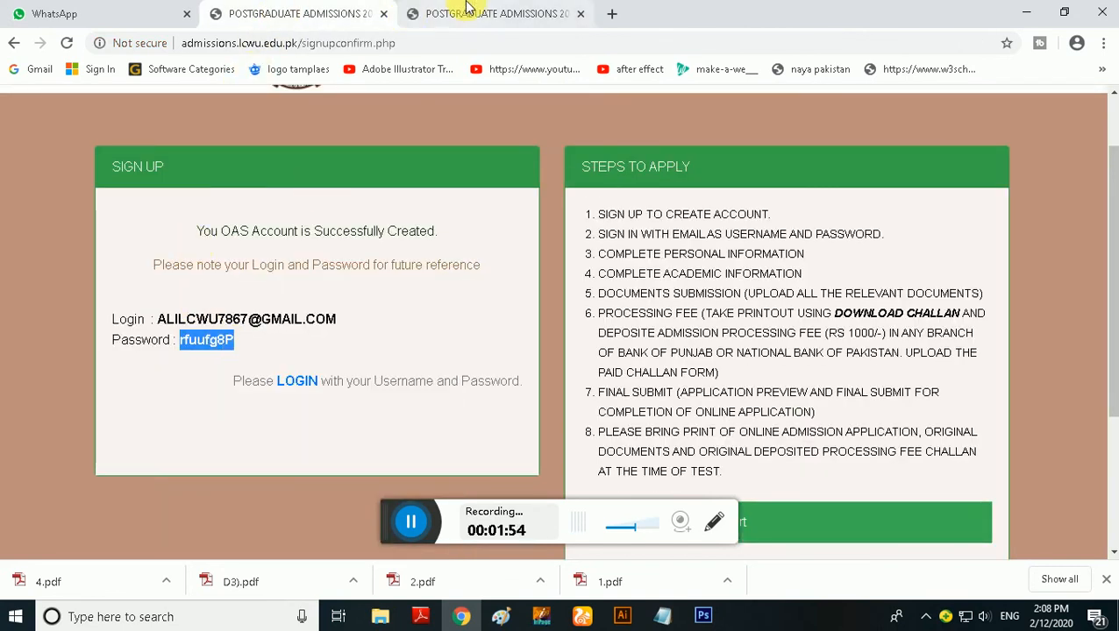
click(467, 7)
drag(212, 266, 125, 265)
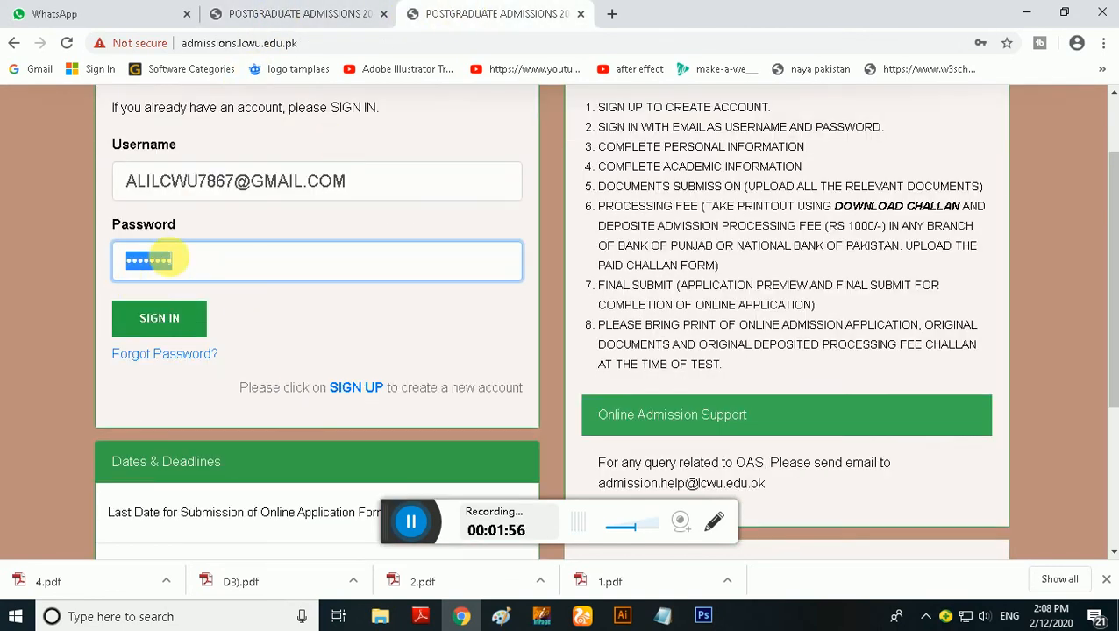
right_click(161, 260)
click(202, 357)
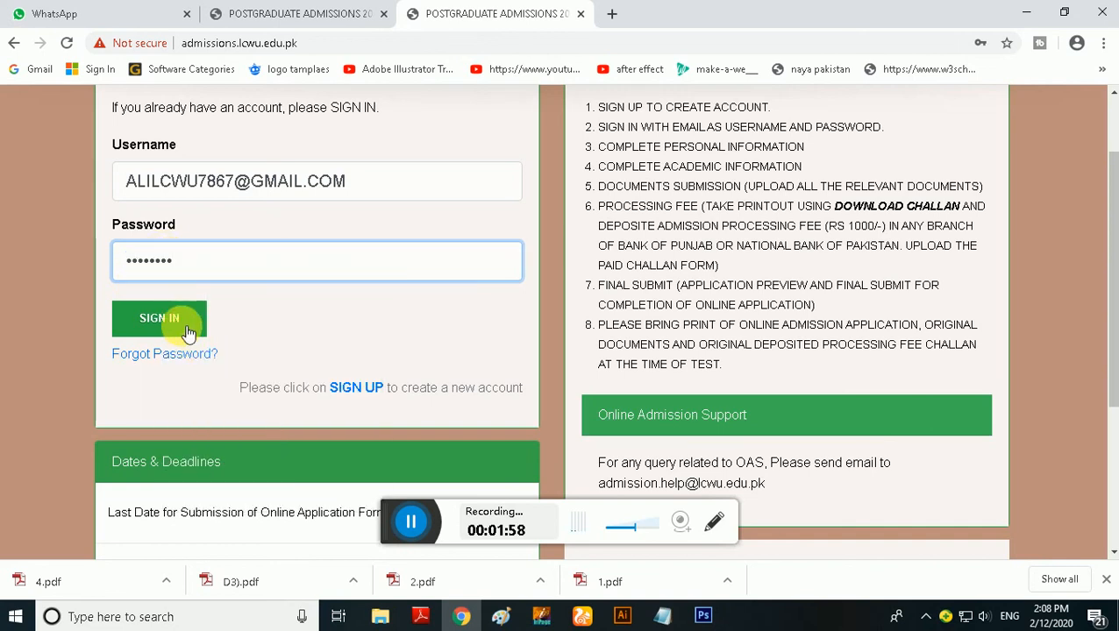
click(186, 329)
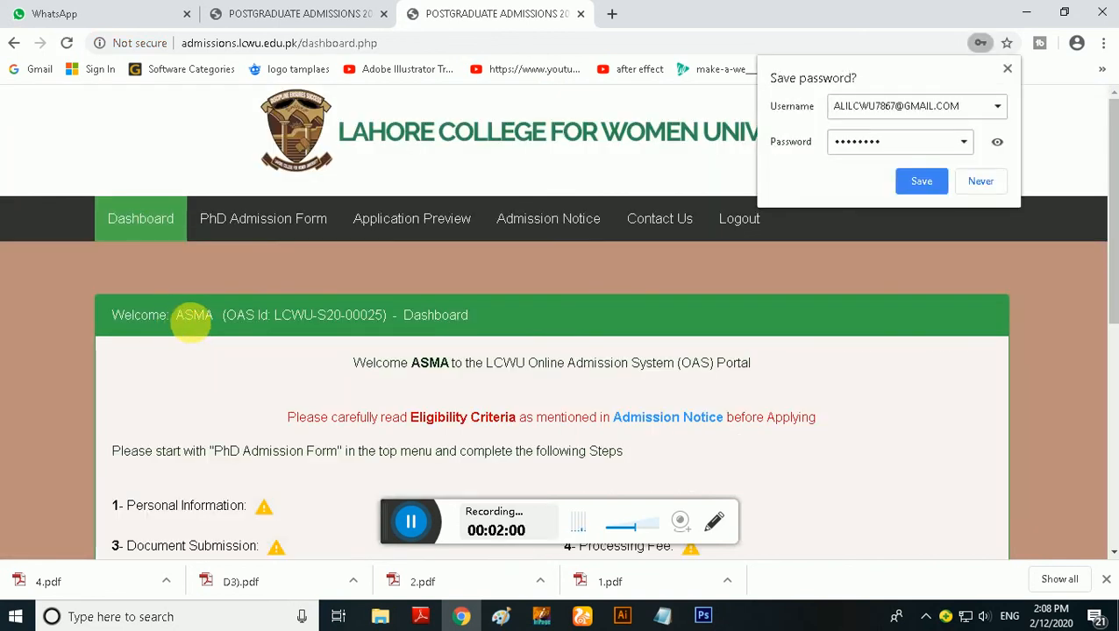
Decline saving the login password and review the dashboard's application steps and the items to bring to the test/interview
scroll(320, 349, down, 1)
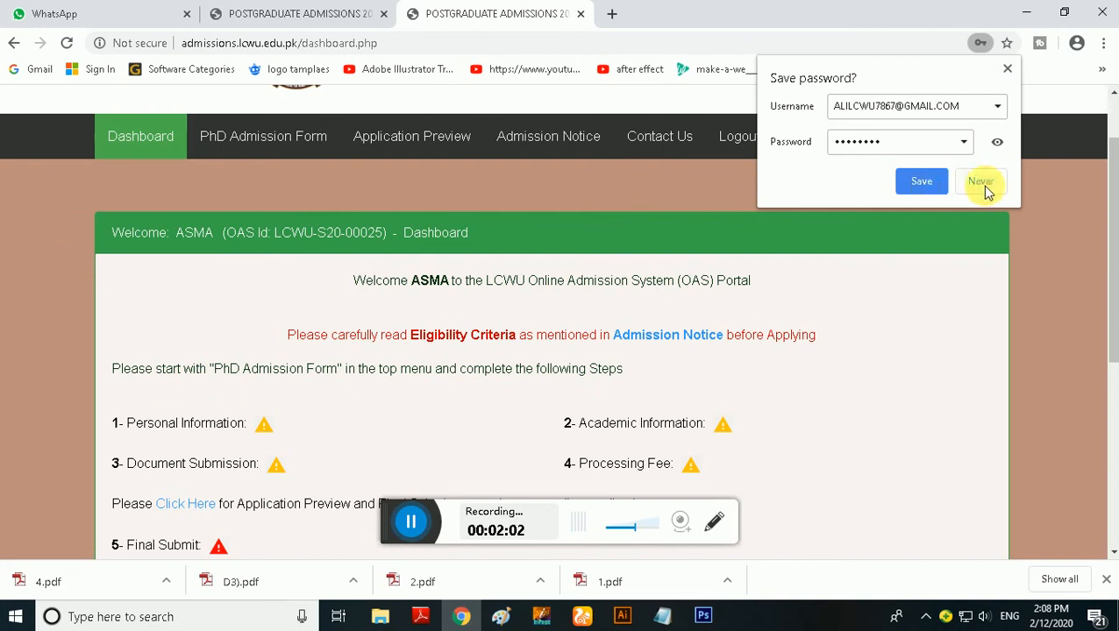
click(984, 187)
scroll(594, 357, down, 1)
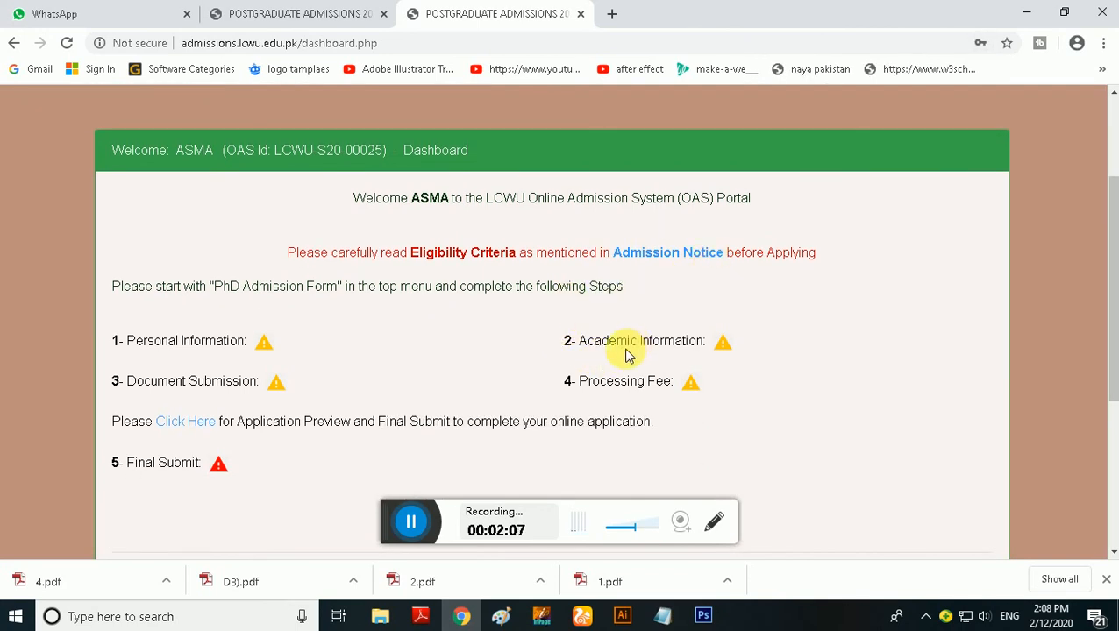
scroll(475, 380, down, 1)
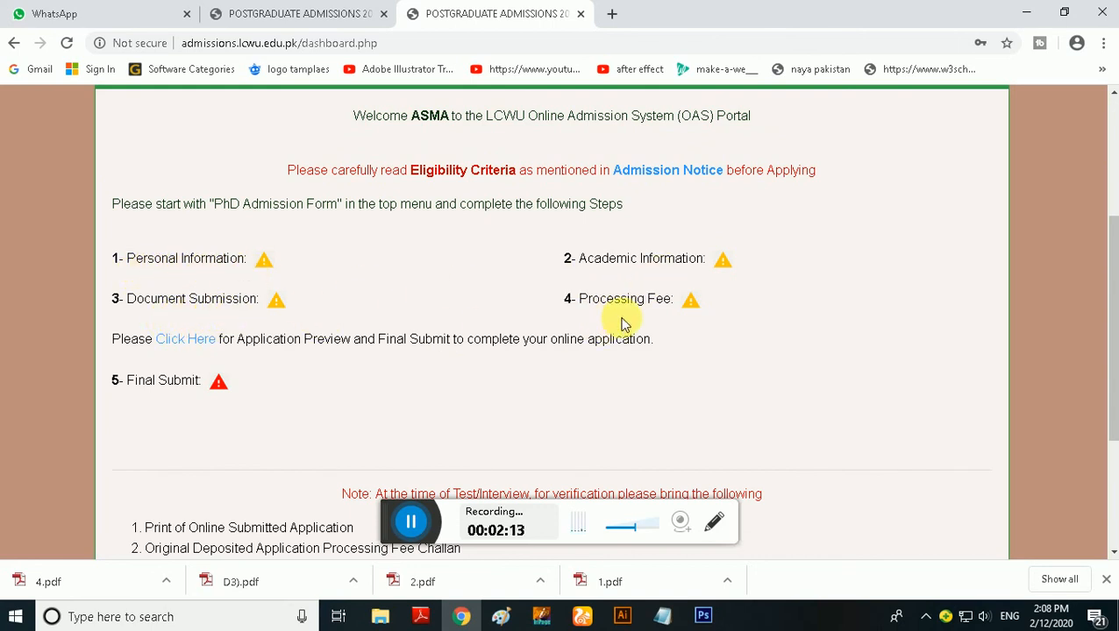
scroll(682, 325, down, 1)
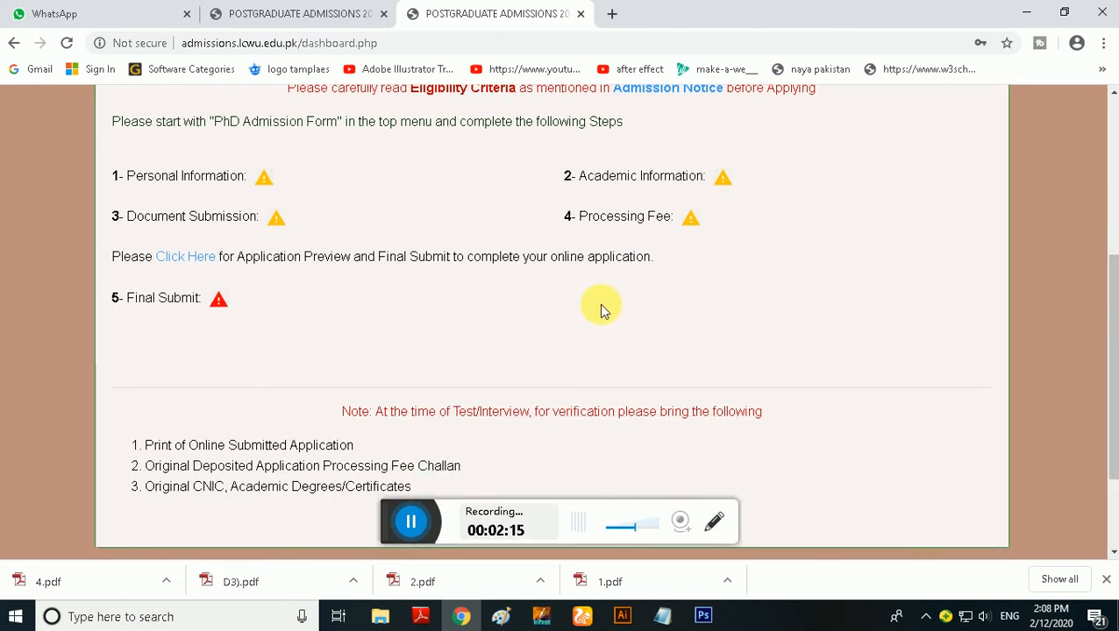
scroll(570, 341, down, 1)
scroll(566, 342, down, 1)
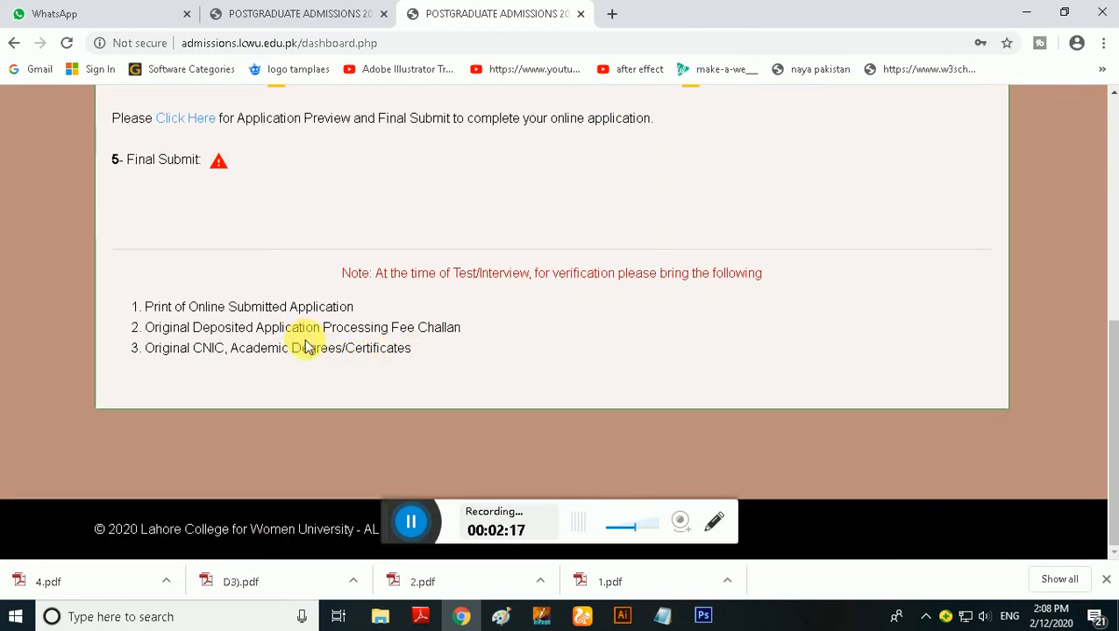
scroll(299, 342, up, 1)
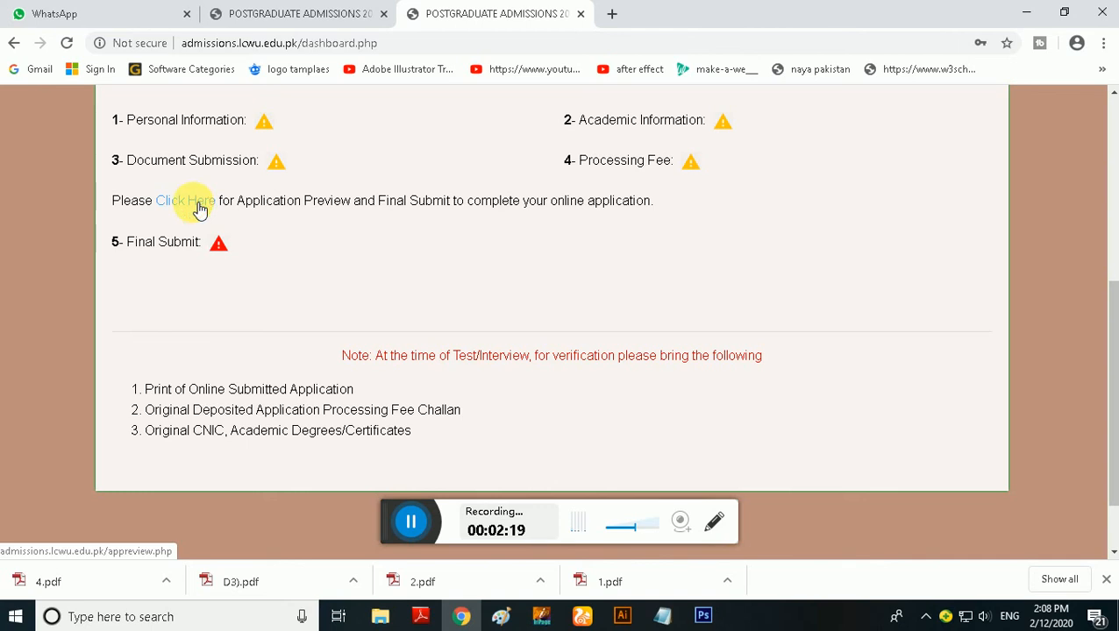
Open the Application Preview and follow its link to complete Step 1, Personal Information
click(200, 208)
scroll(449, 399, down, 2)
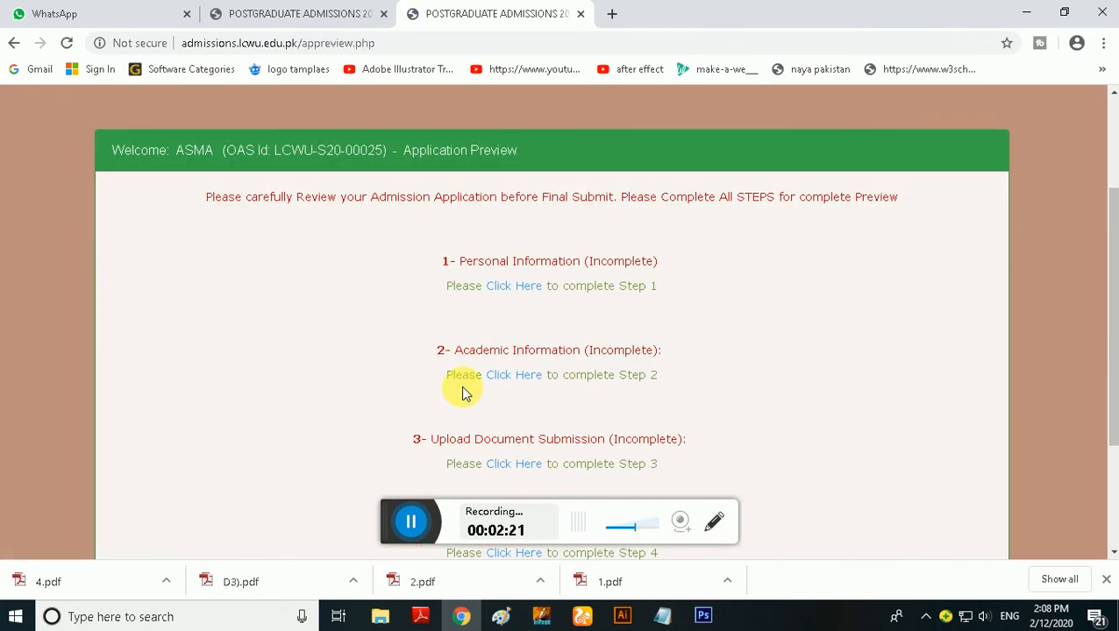
scroll(484, 388, down, 1)
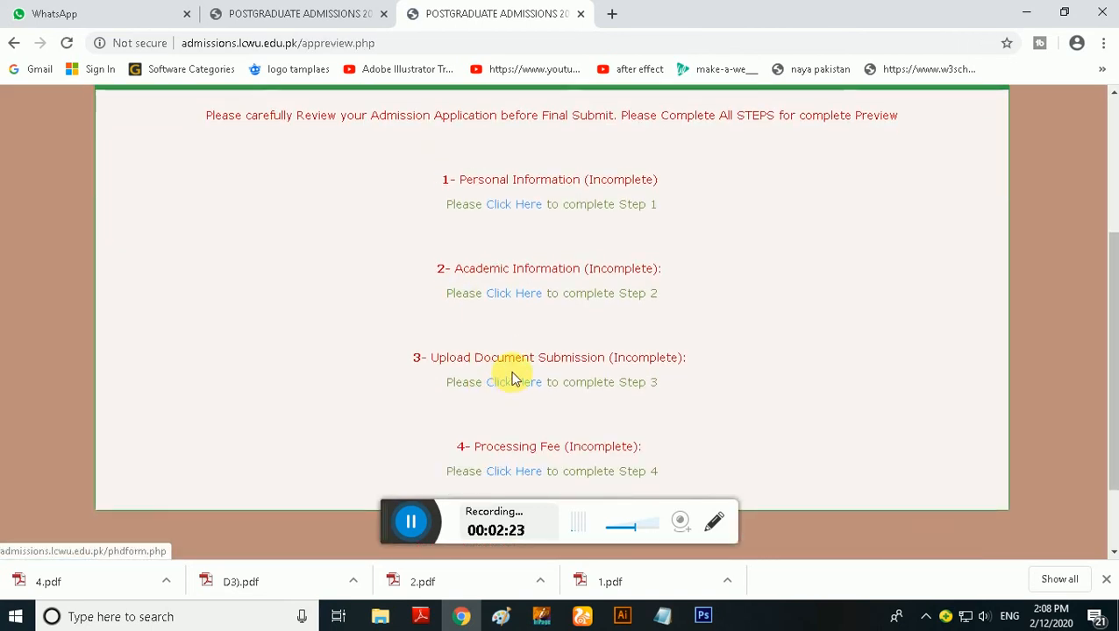
scroll(518, 351, up, 1)
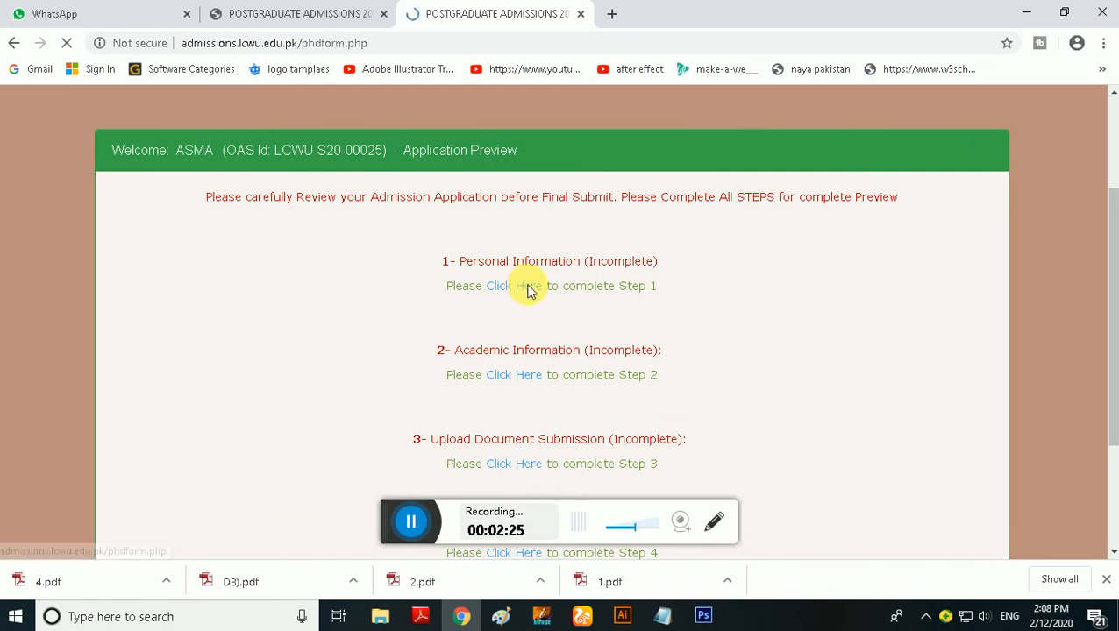
Fill in the applicant's CNIC number and choose Persian as the subject, leaving the previous LCWU registration number blank
scroll(512, 307, down, 2)
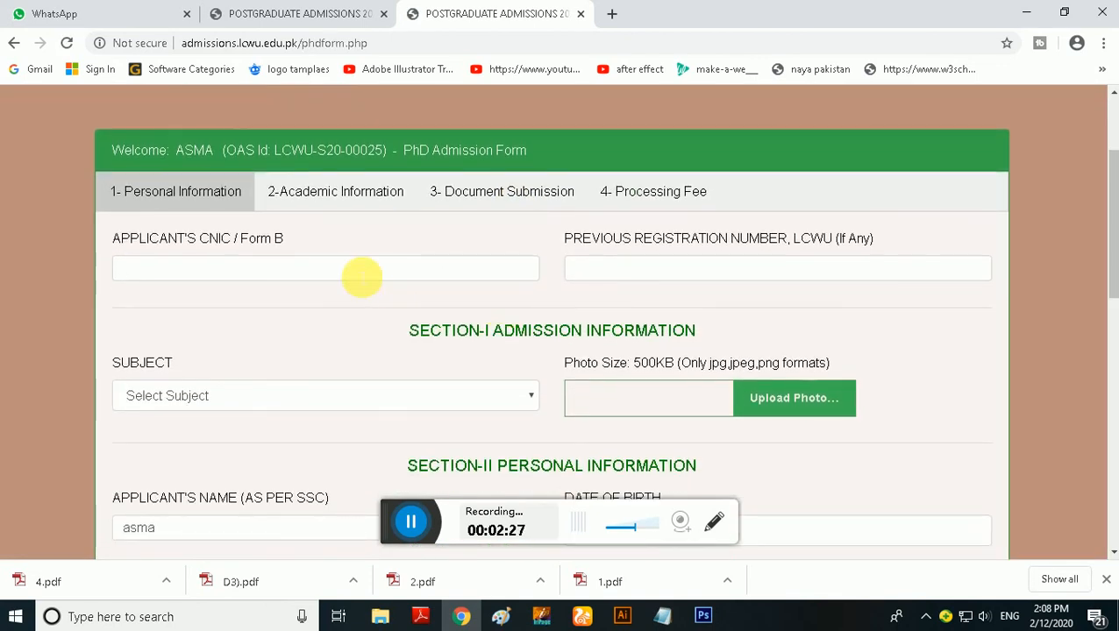
click(361, 274)
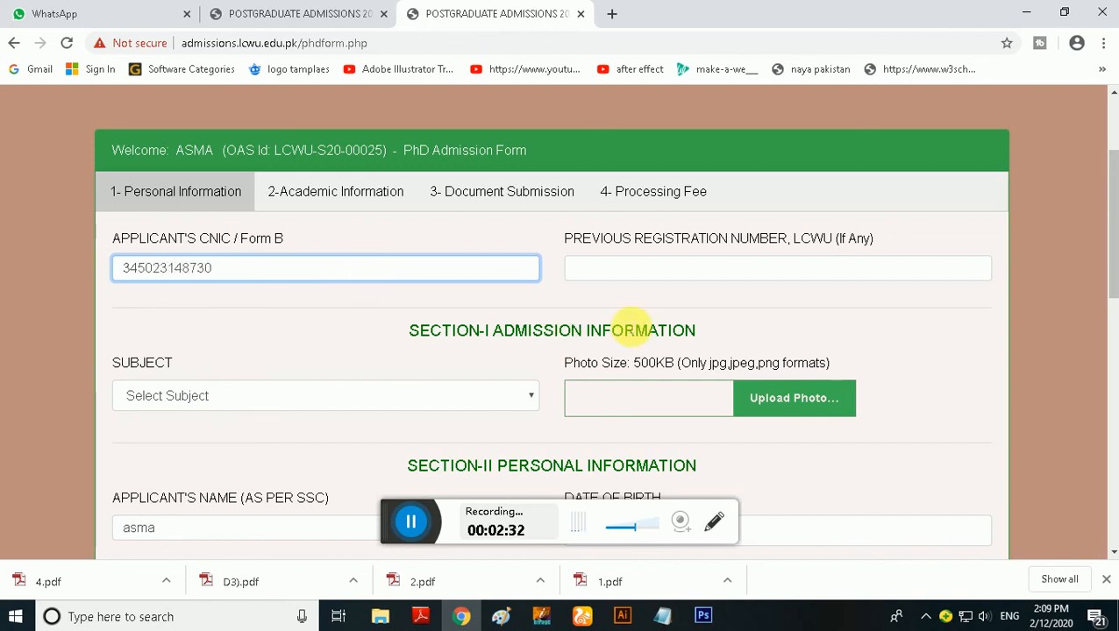
click(649, 273)
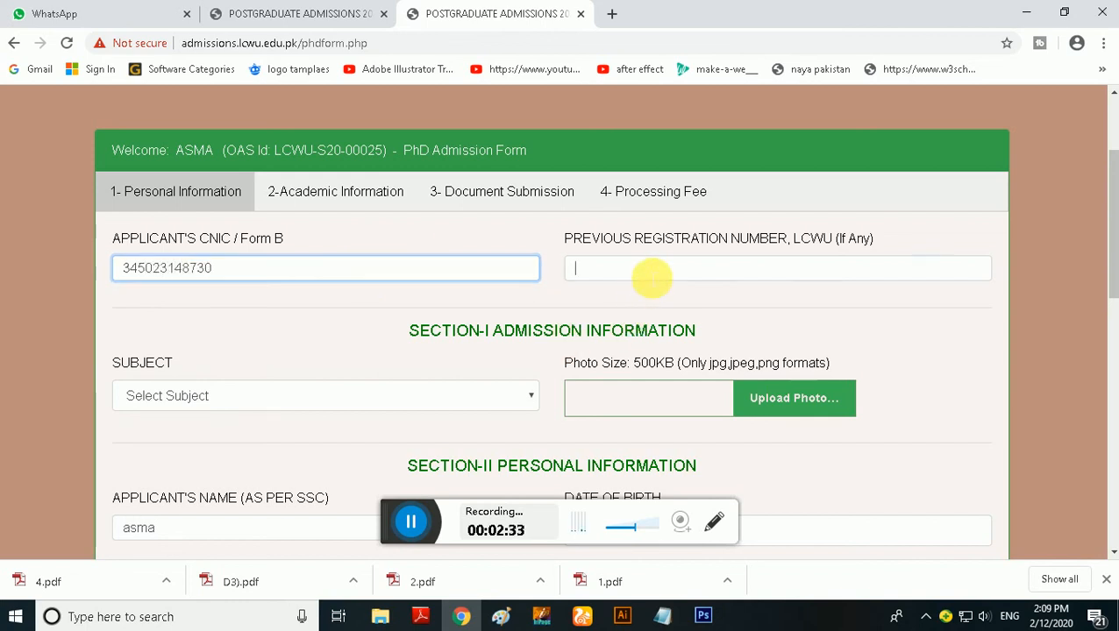
click(503, 399)
scroll(501, 400, down, 1)
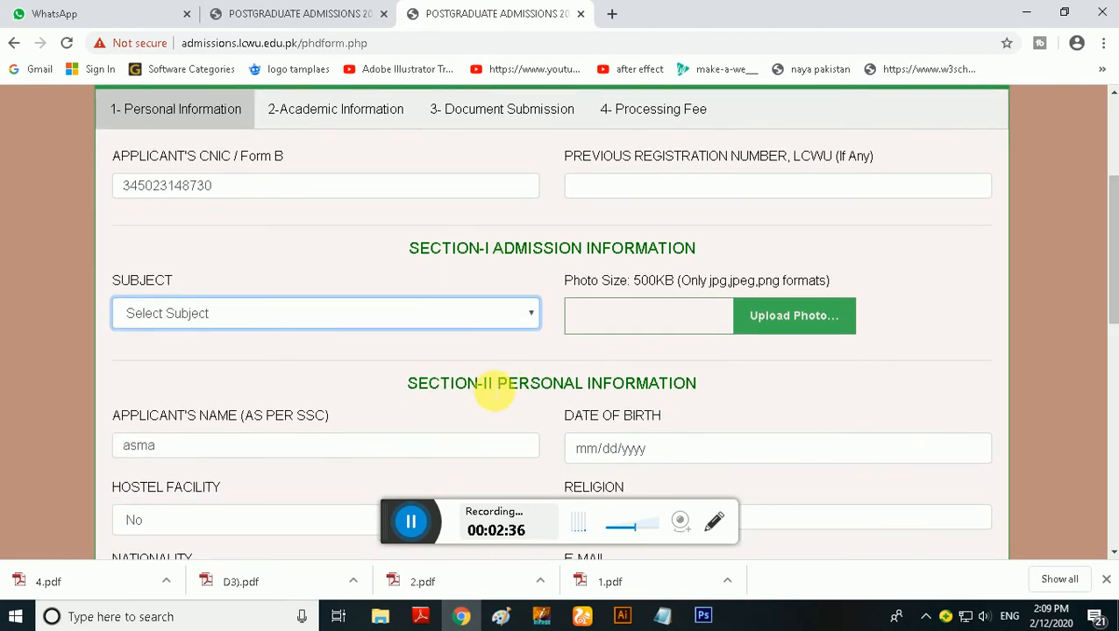
click(466, 317)
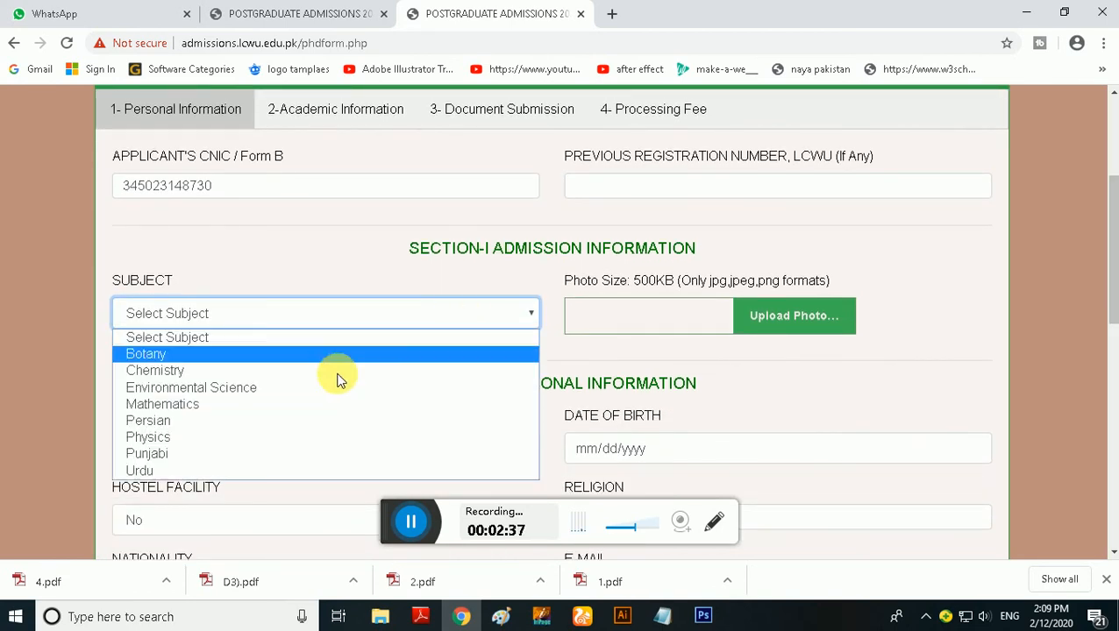
click(240, 420)
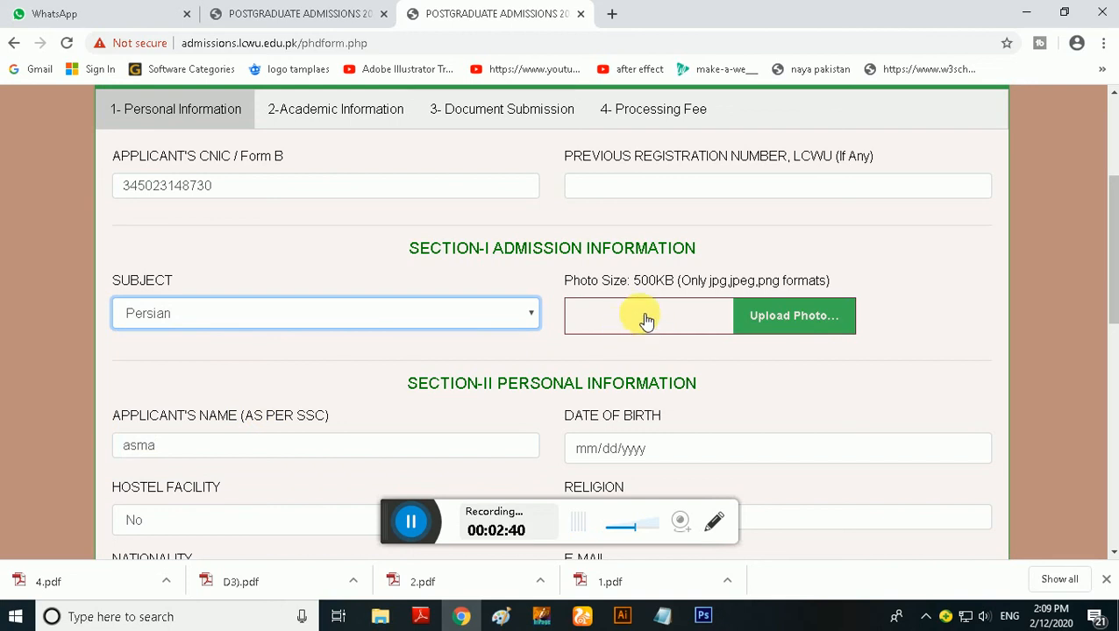
Attach logo.jpg from the Desktop as the applicant's photo
click(756, 314)
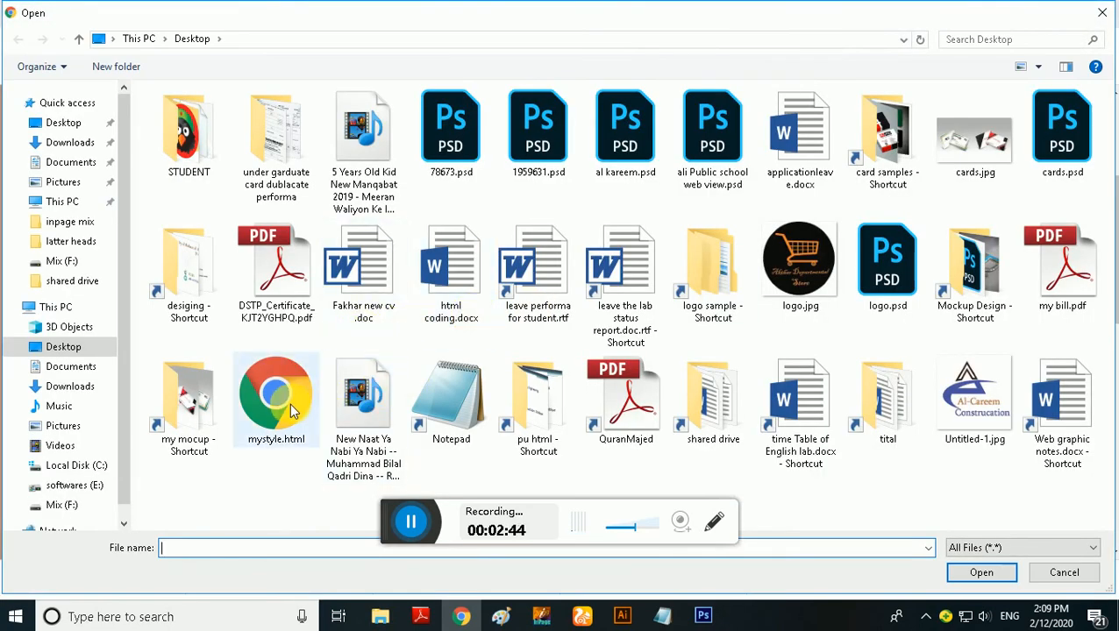
click(790, 261)
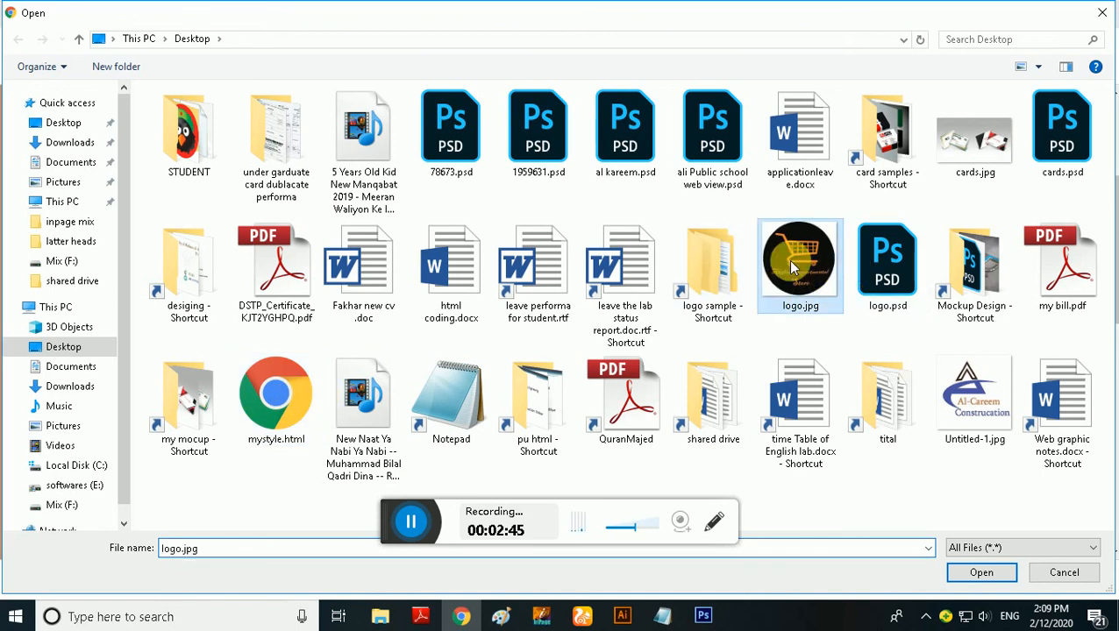
click(958, 575)
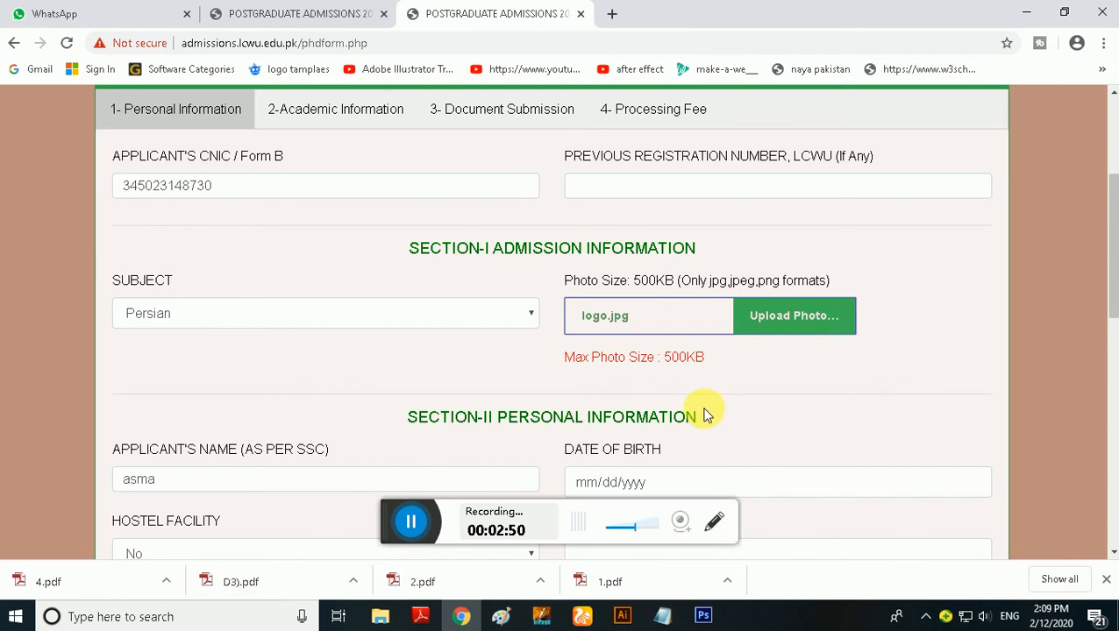
Enter the applicant's date of birth in the personal information section, correcting the year
scroll(706, 416, down, 2)
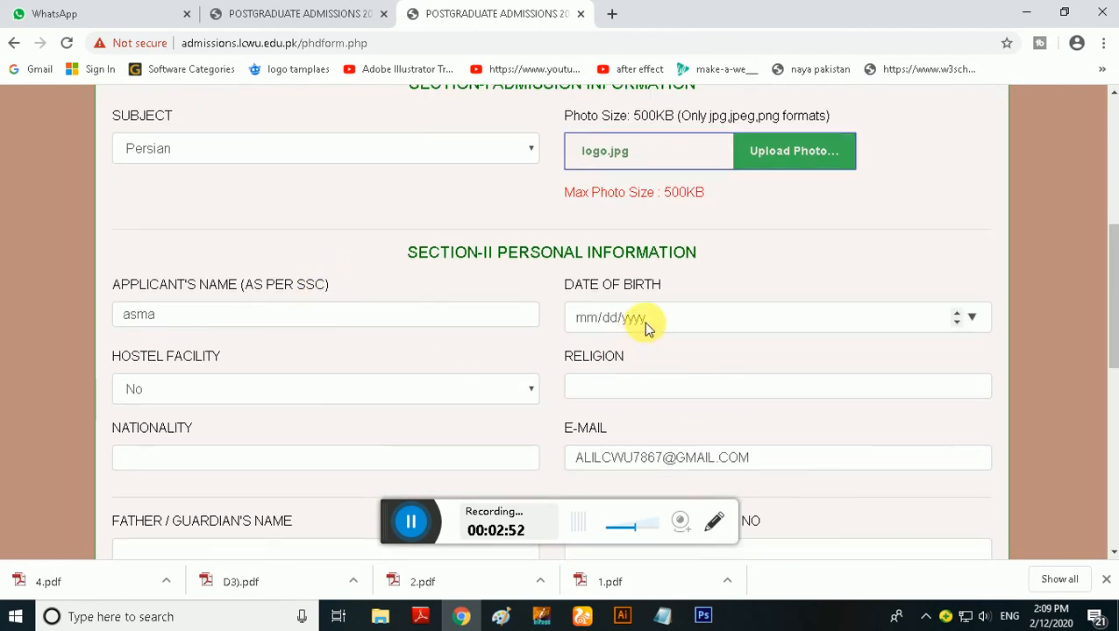
click(590, 318)
text(0)
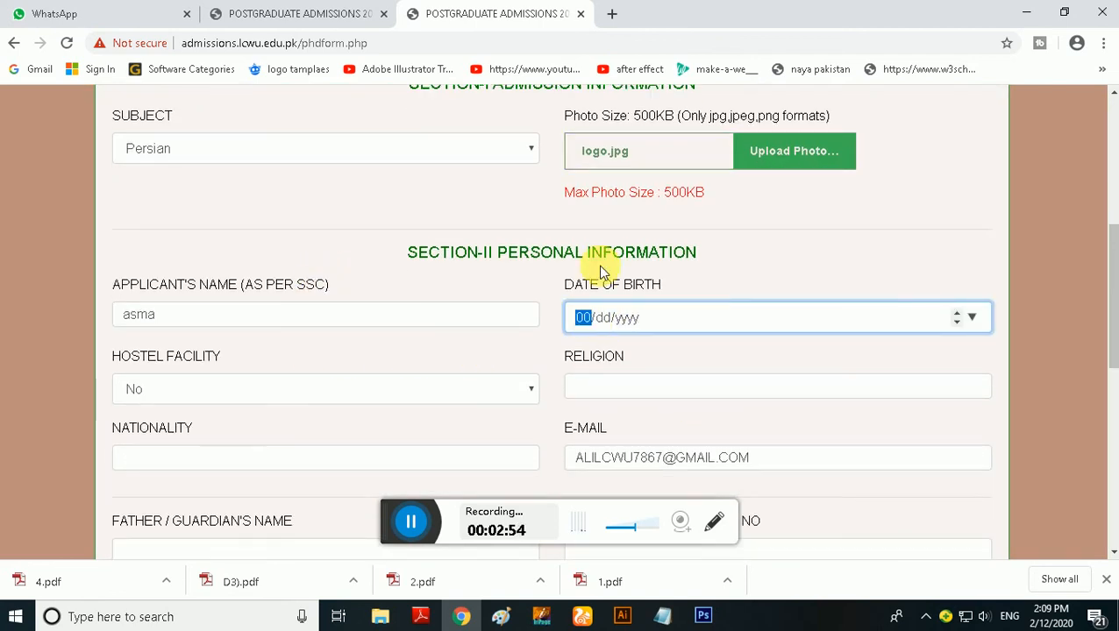
text(5/10/2019)
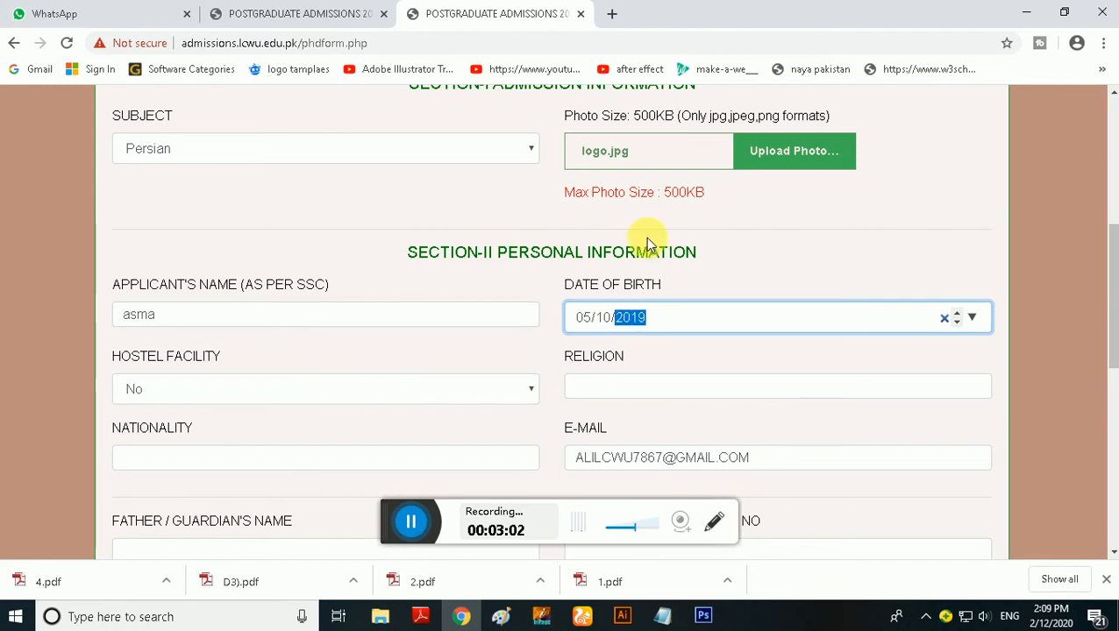
text(2009)
click(664, 318)
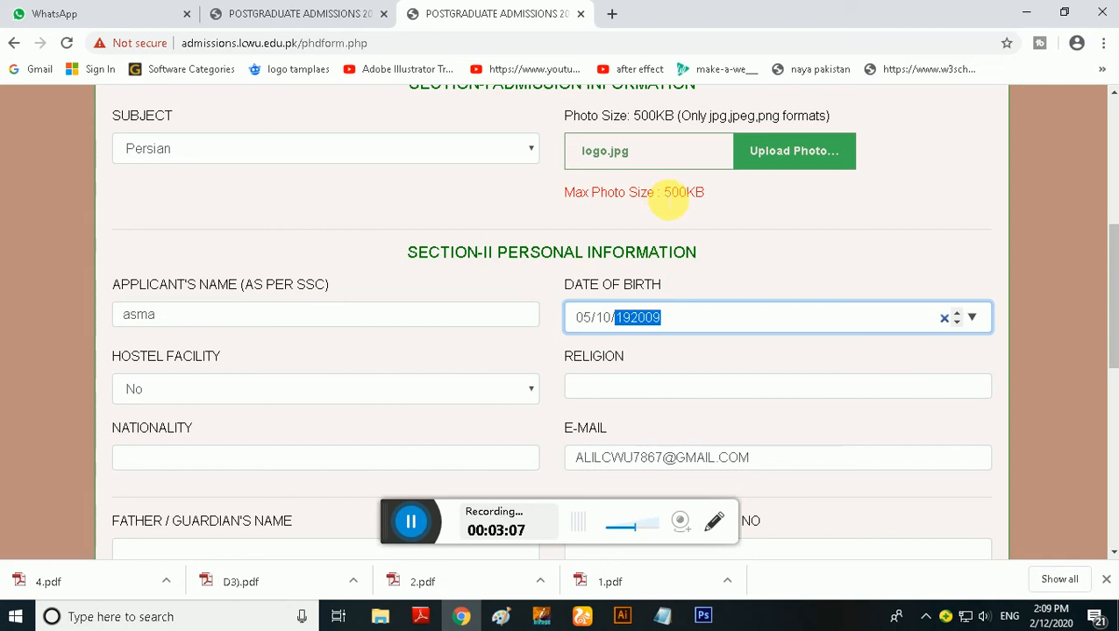
text(1)
Set Hostel Facility to Yes and enter islam as the religion
click(326, 389)
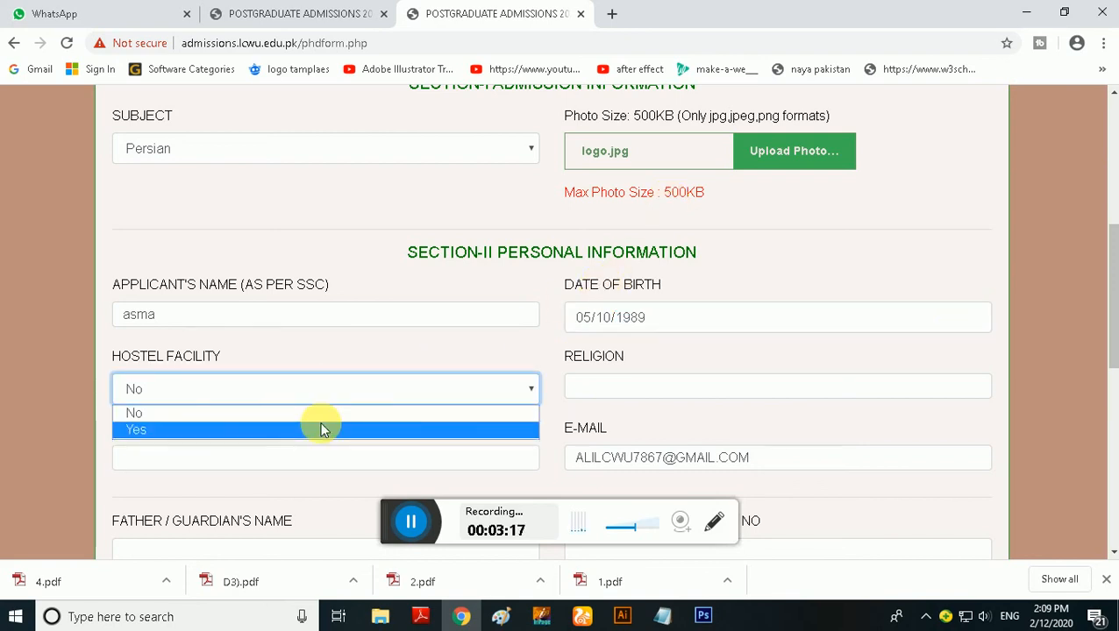
click(320, 429)
click(645, 389)
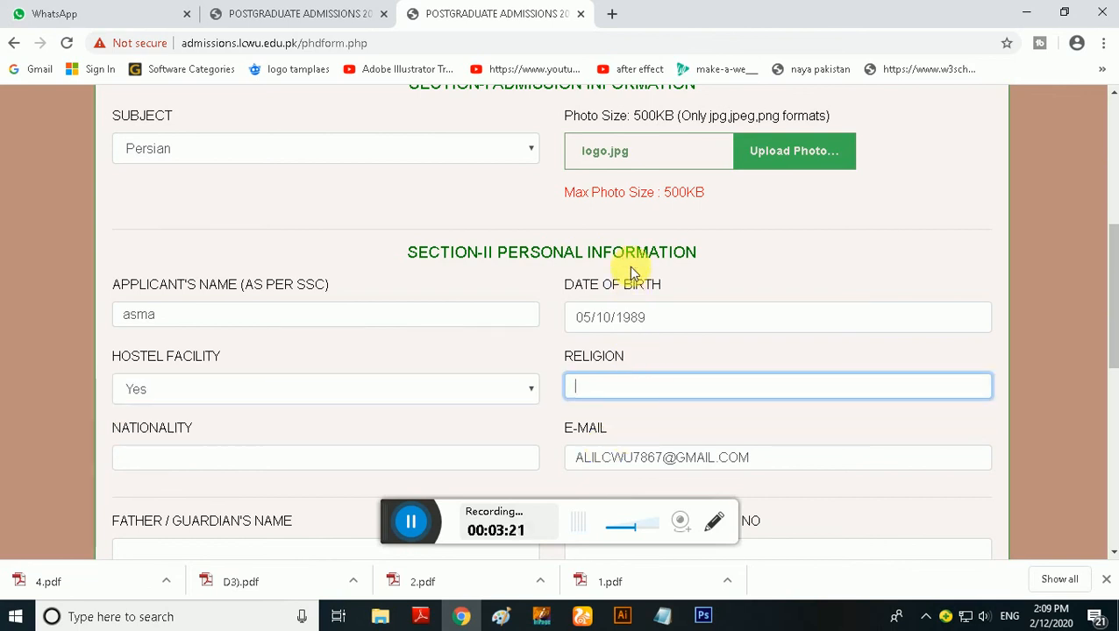
scroll(627, 254, down, 2)
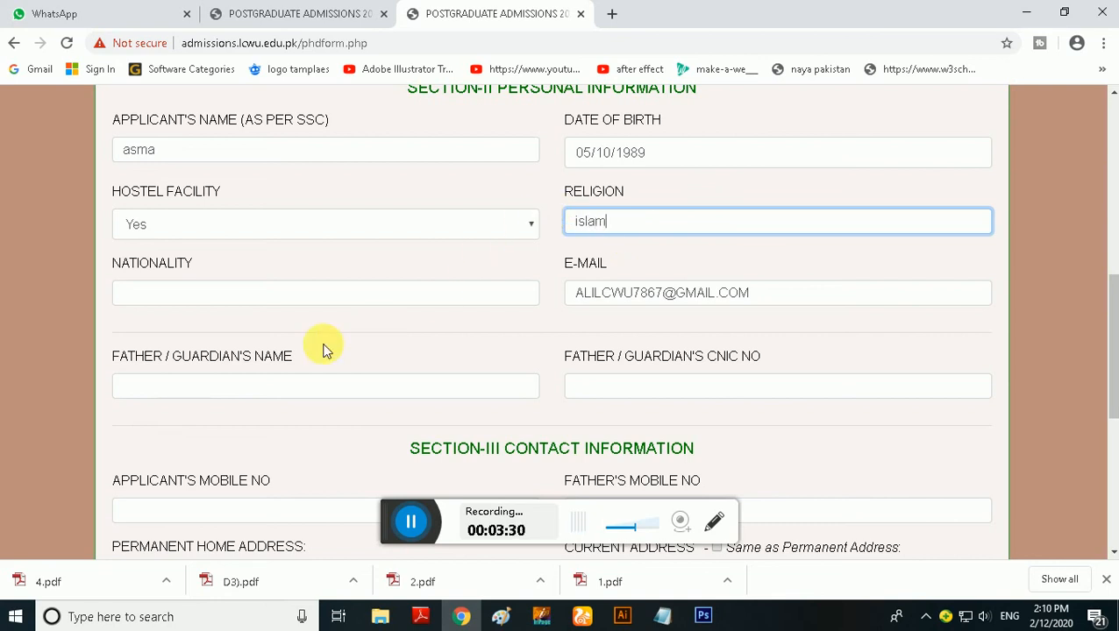
Fill in the father/guardian's full name and CNIC number
click(272, 388)
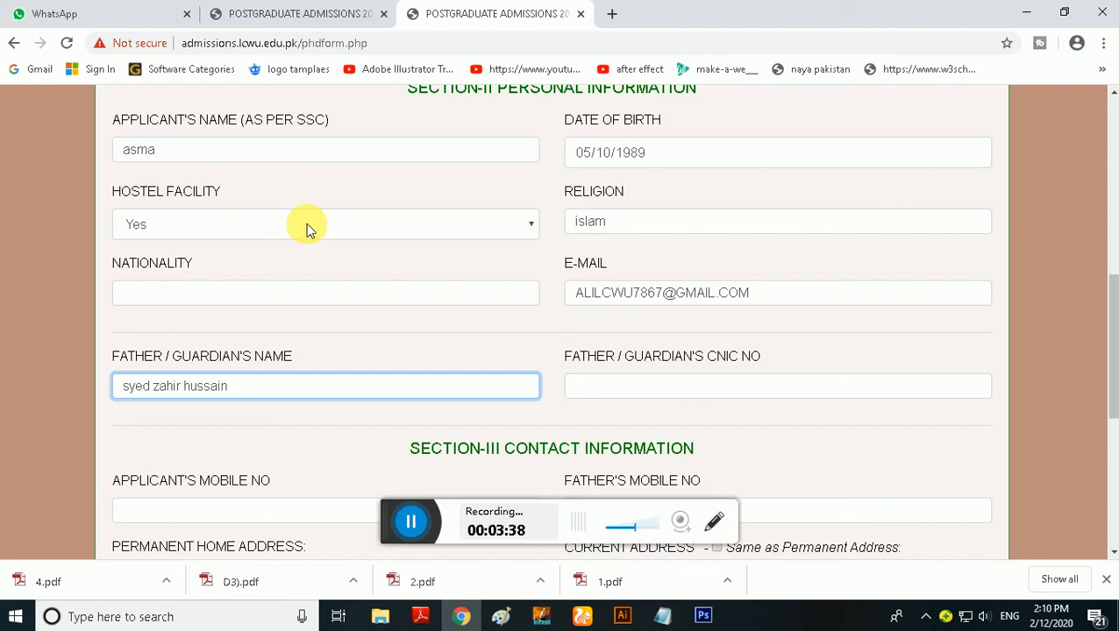
click(652, 386)
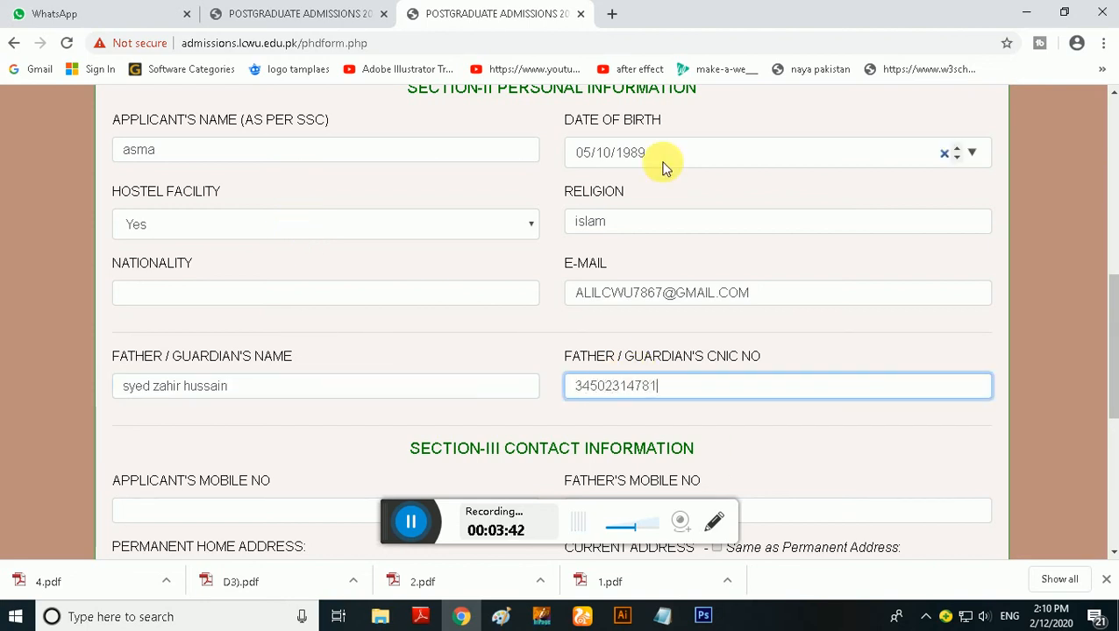
Enter the applicant's and the father's mobile numbers in the contact information section
scroll(526, 290, down, 2)
click(326, 347)
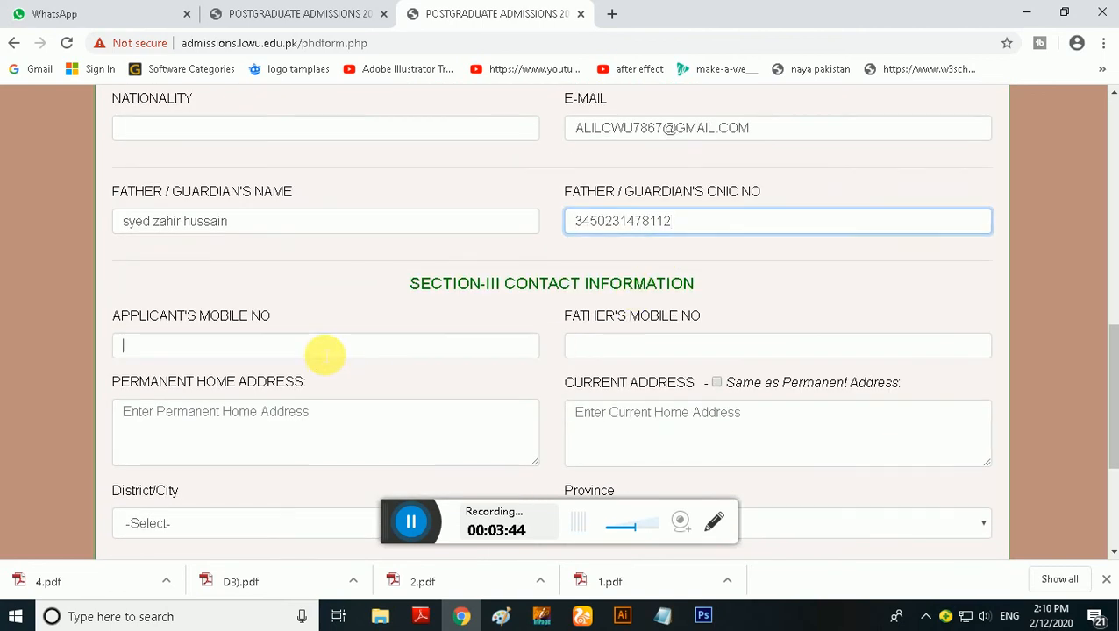
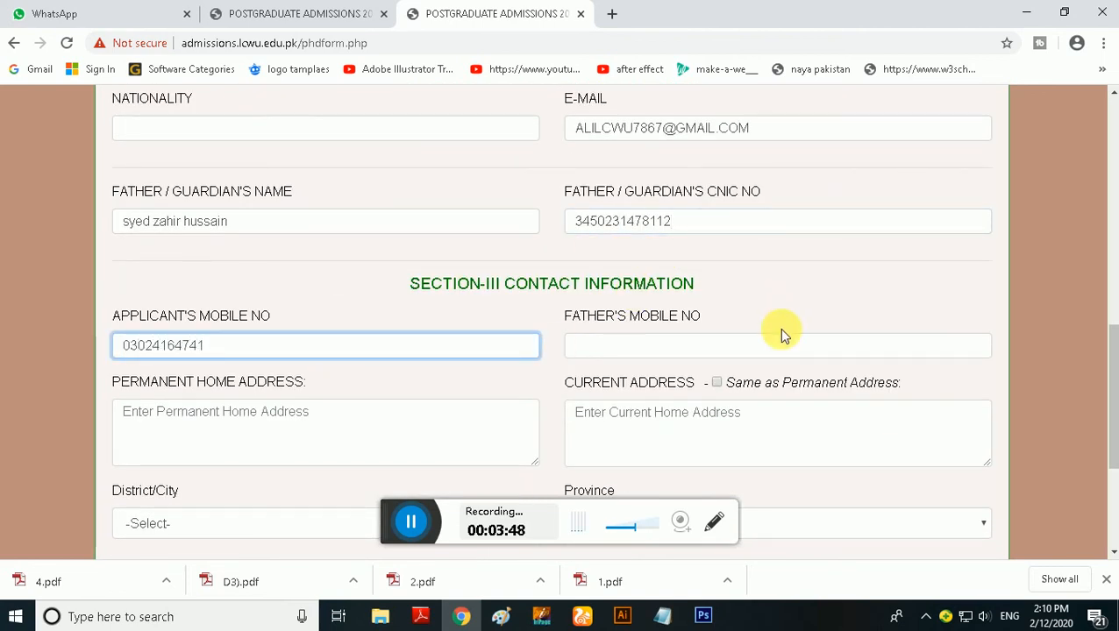
click(724, 345)
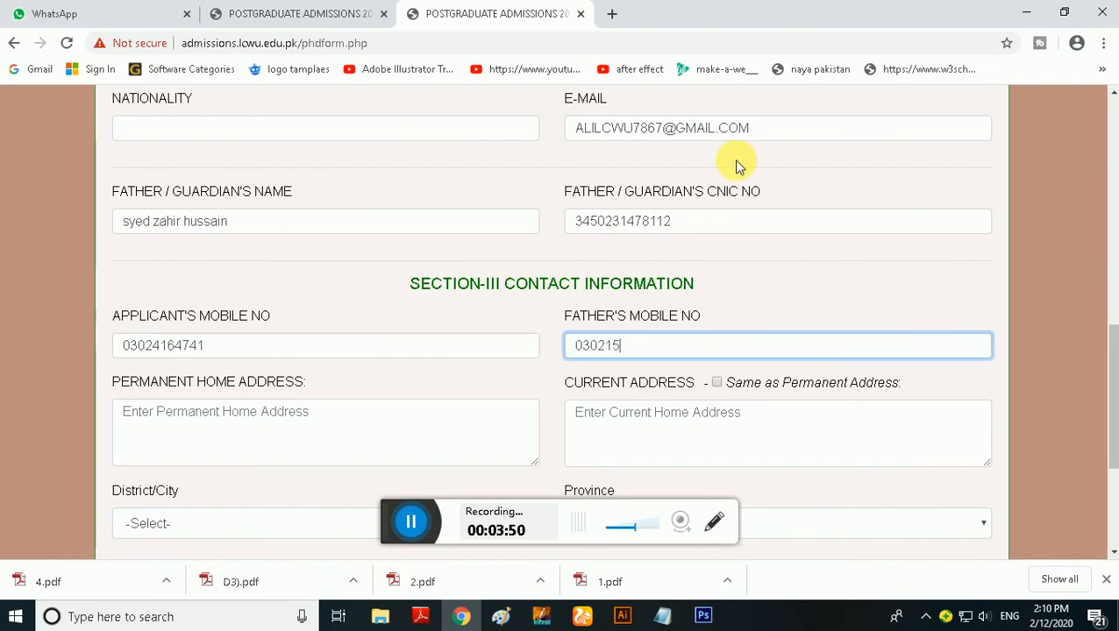
Fill in the permanent home address in the contact information section
scroll(491, 311, down, 1)
click(370, 337)
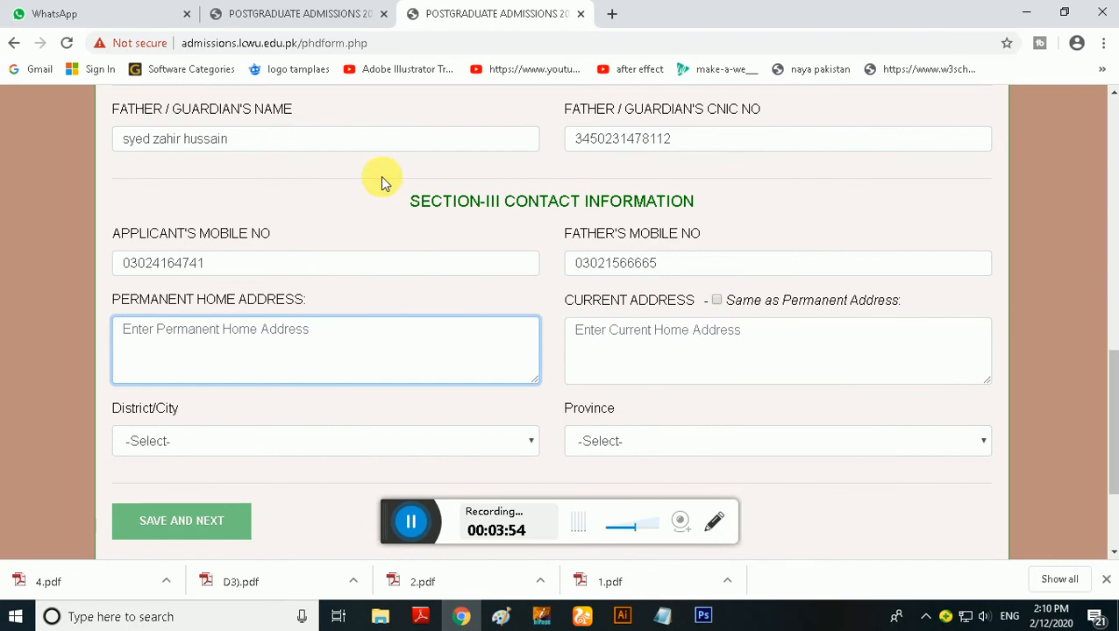
text(uyfg gyughuhuhiu h)
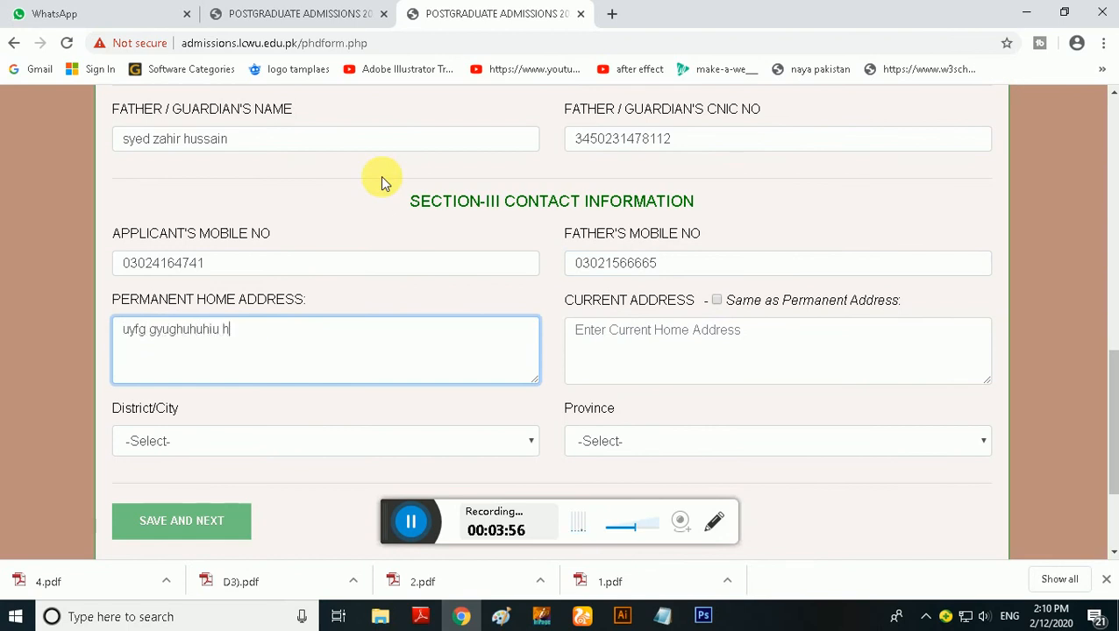
text(jo joiokok)
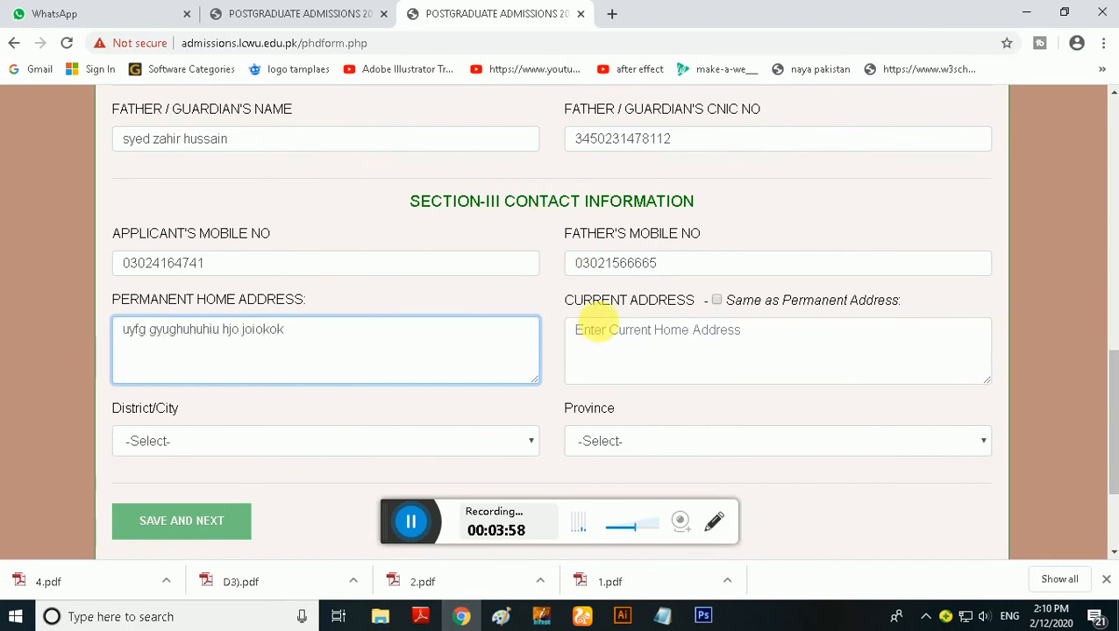
Fill in the current home address in the contact information section, leaving Same as Permanent Address unticked
click(650, 353)
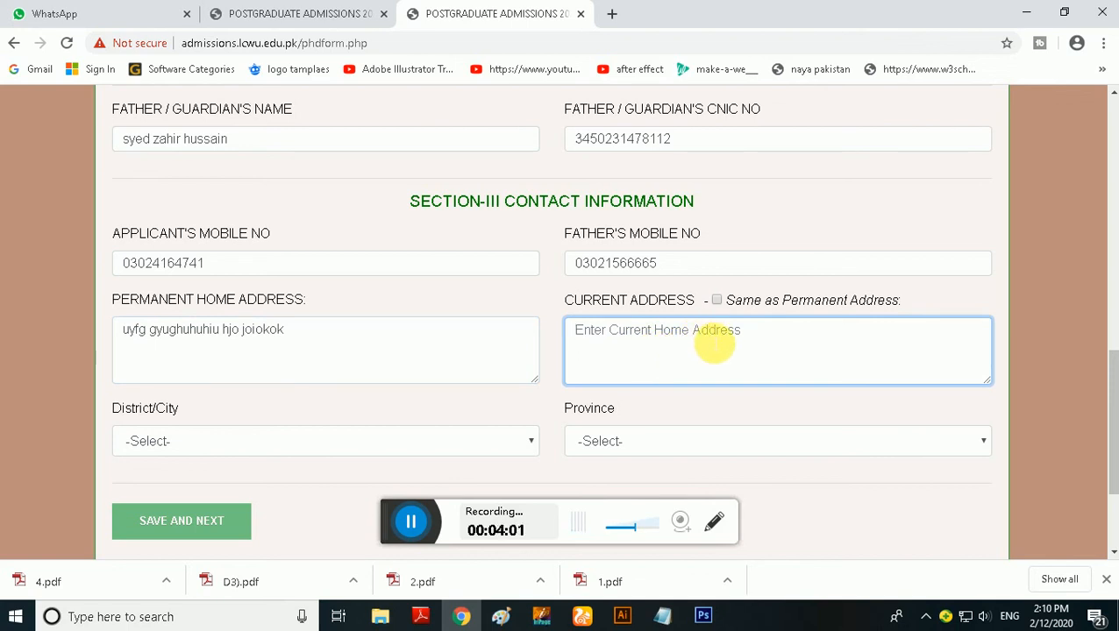
click(717, 301)
click(717, 301)
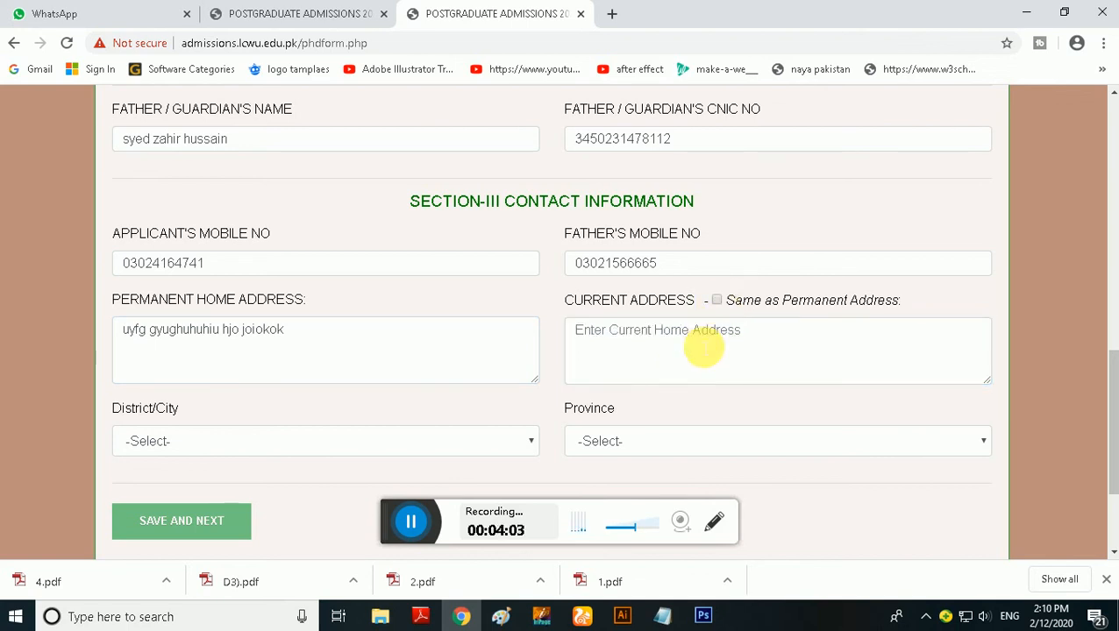
click(704, 349)
text(oi i ijik)
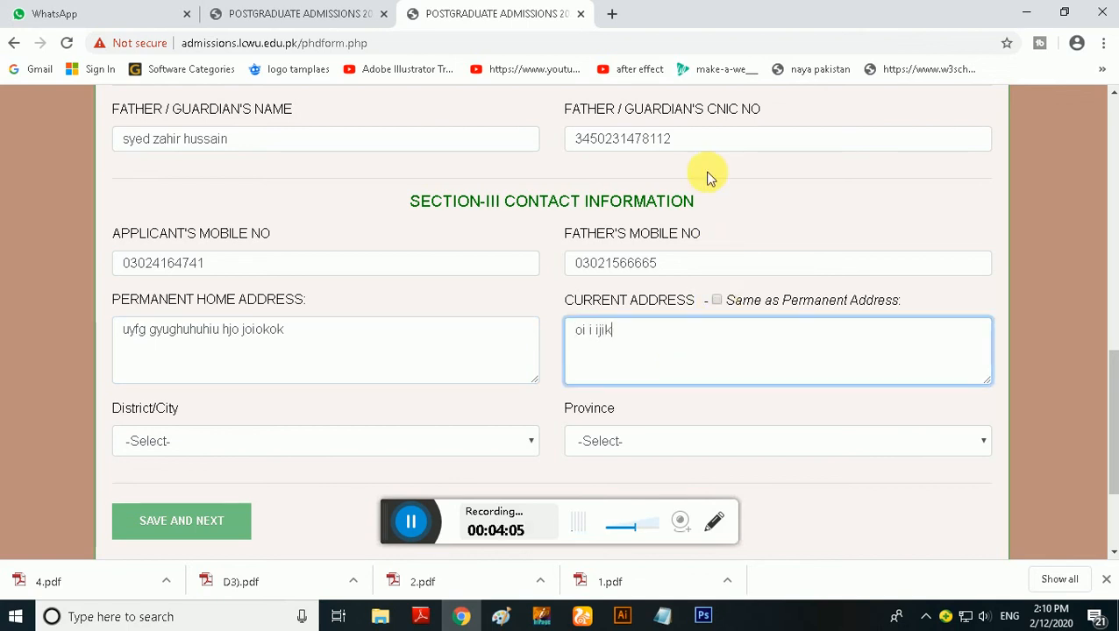
Set District/City to Bahwalpur and Province to Punjab in the contact information section
scroll(512, 354, down, 1)
click(509, 356)
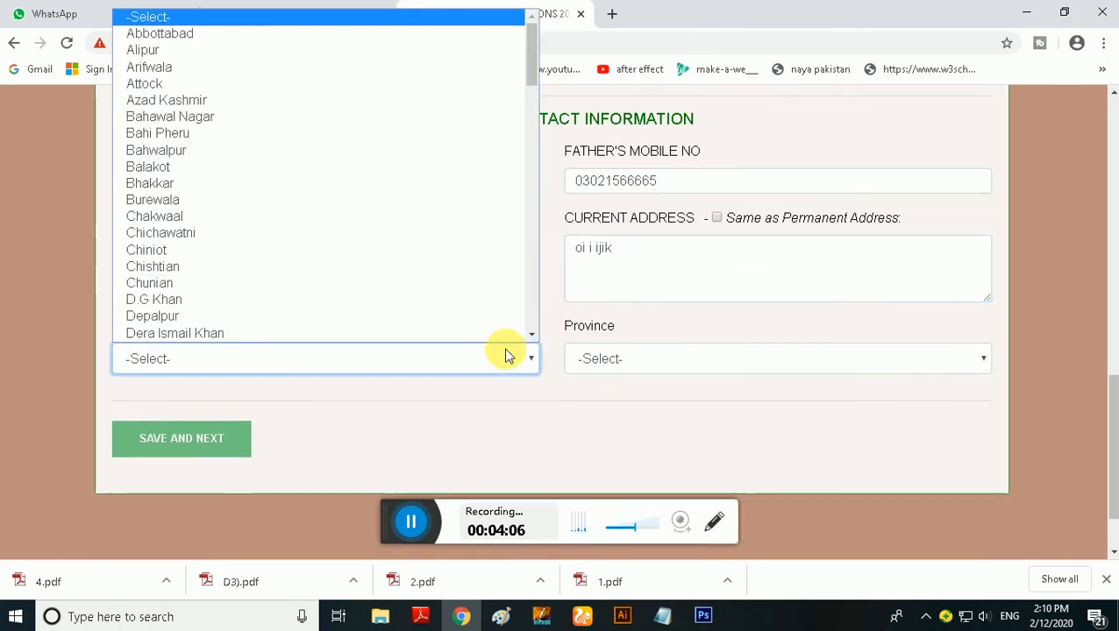
click(256, 153)
click(633, 363)
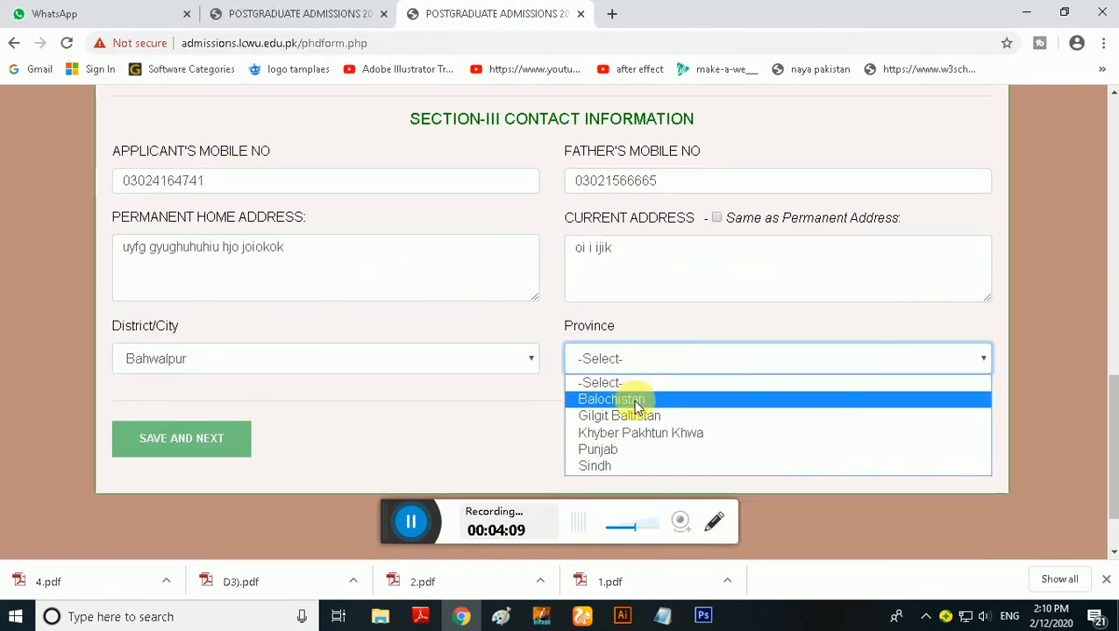
click(642, 450)
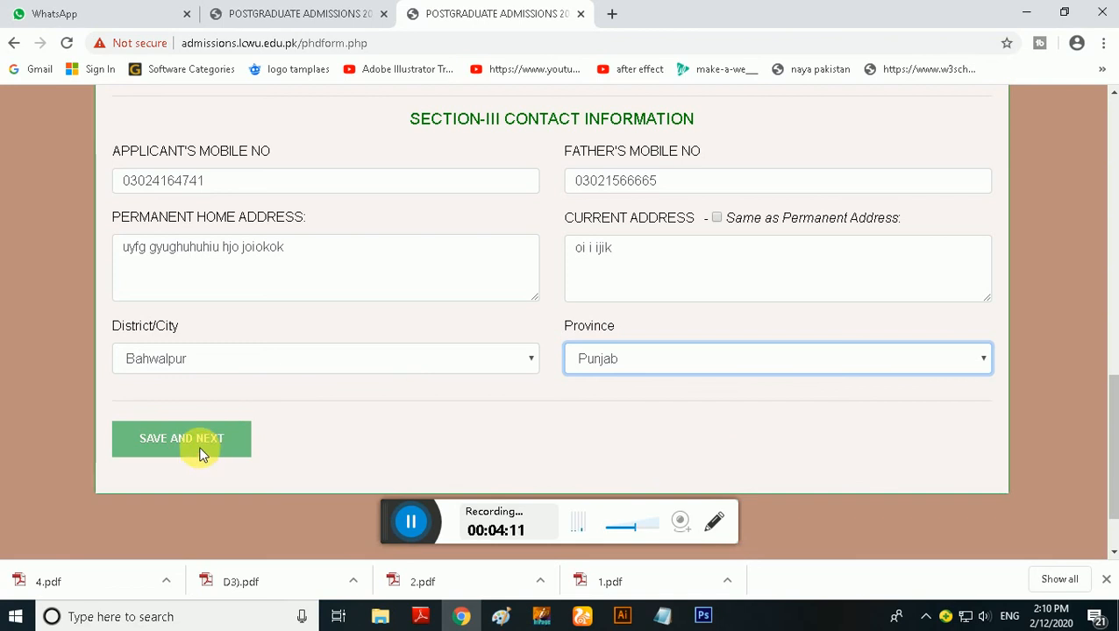
Enter pakistani as the nationality in the personal information section
scroll(219, 424, up, 1)
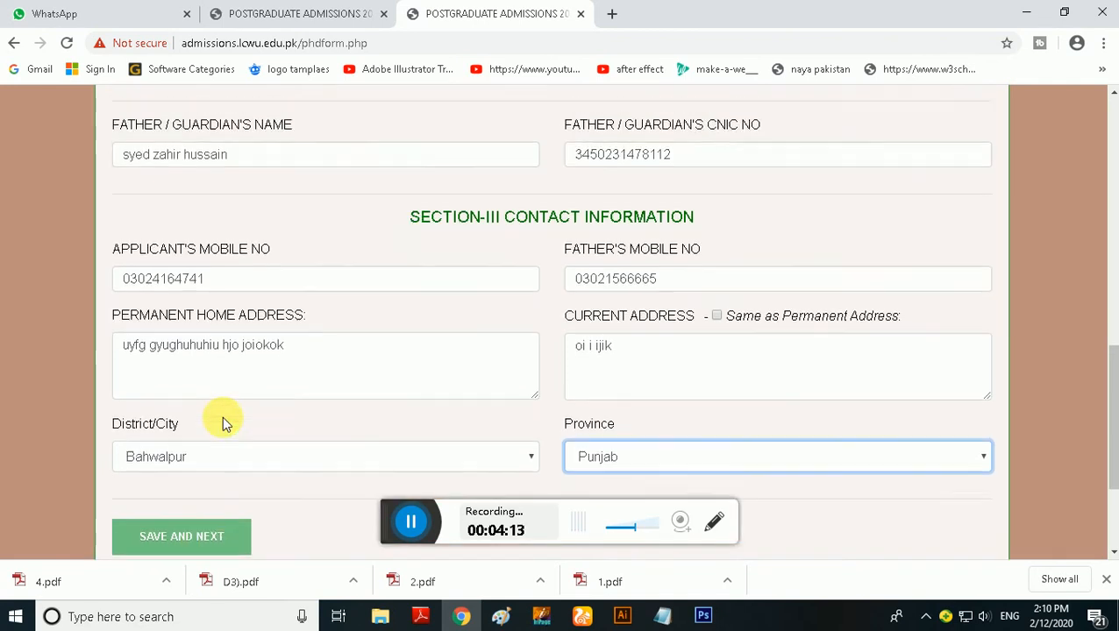
scroll(222, 417, up, 3)
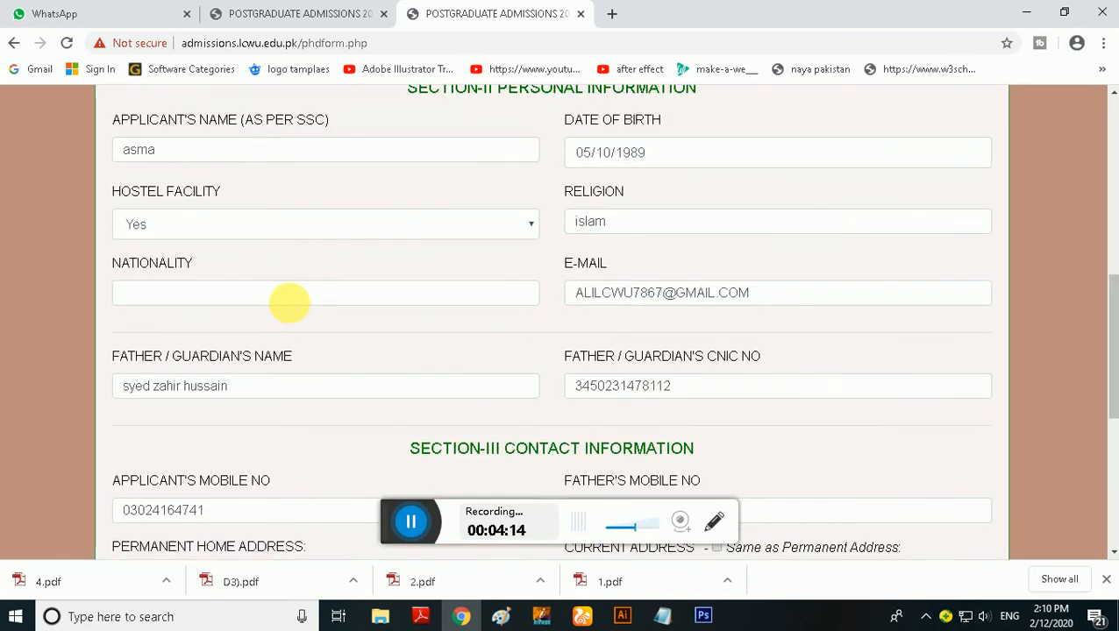
click(294, 299)
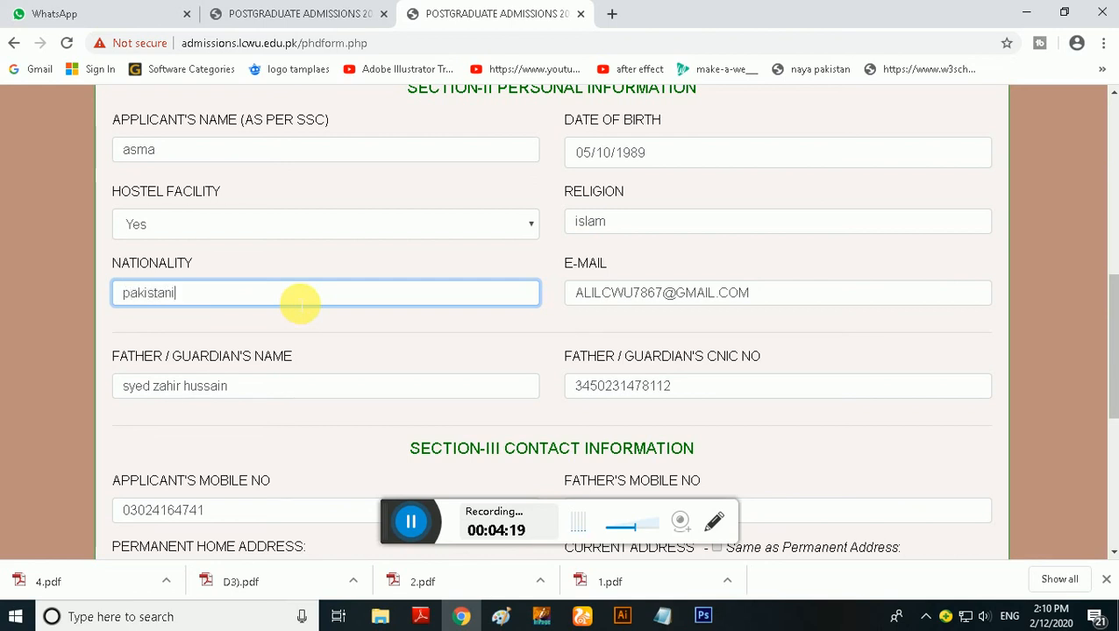
Look through the personal and contact information sections to check that every field is filled in
scroll(530, 294, up, 3)
scroll(526, 298, down, 2)
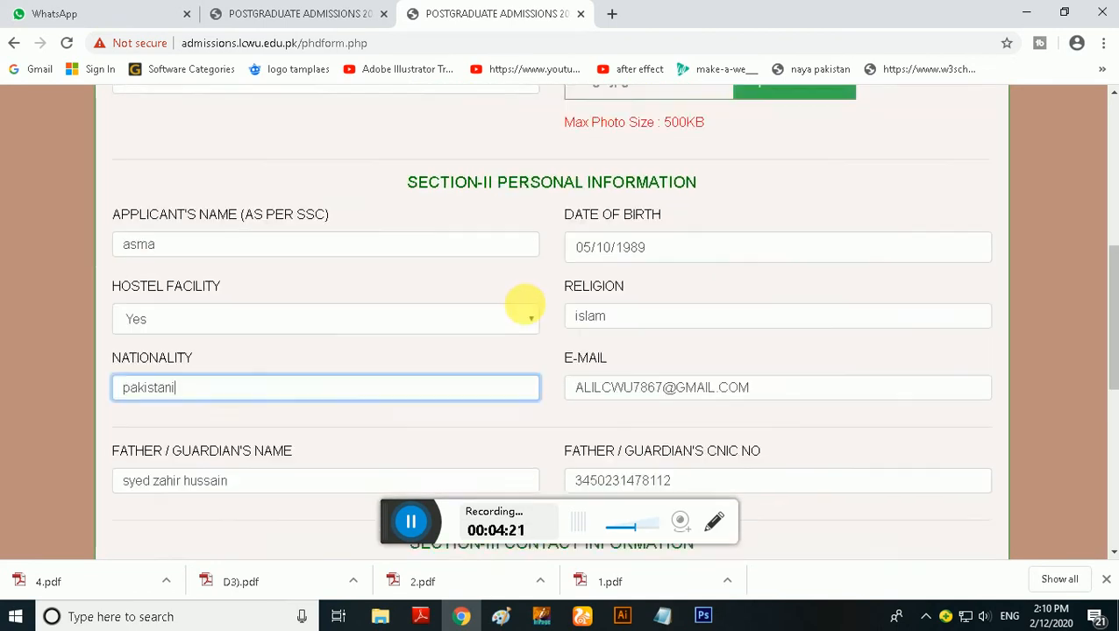
scroll(524, 307, down, 7)
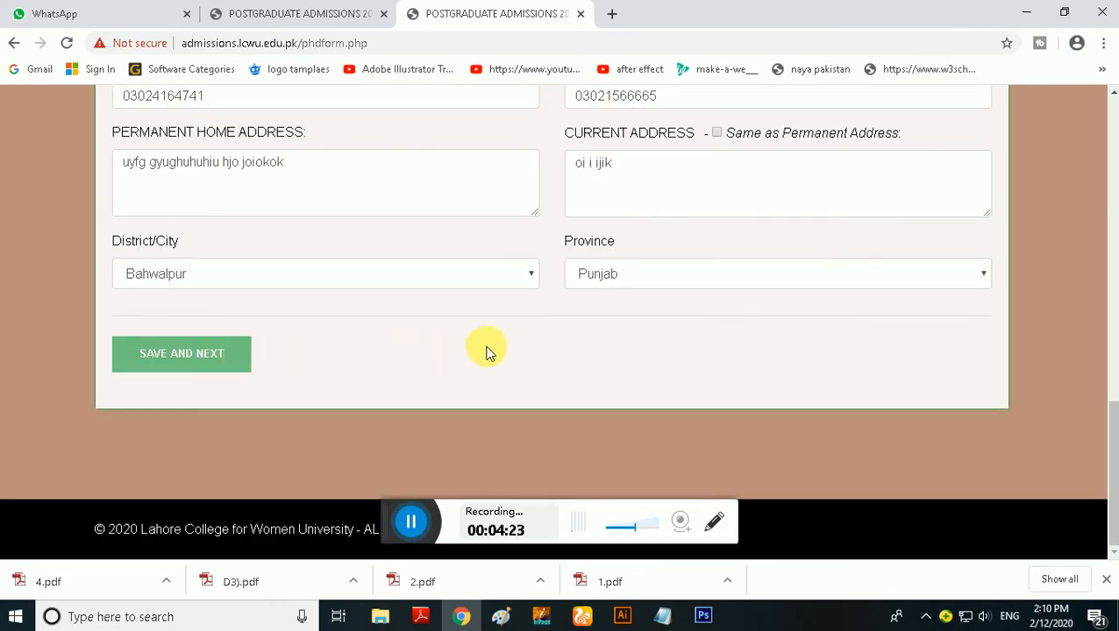
scroll(488, 350, up, 6)
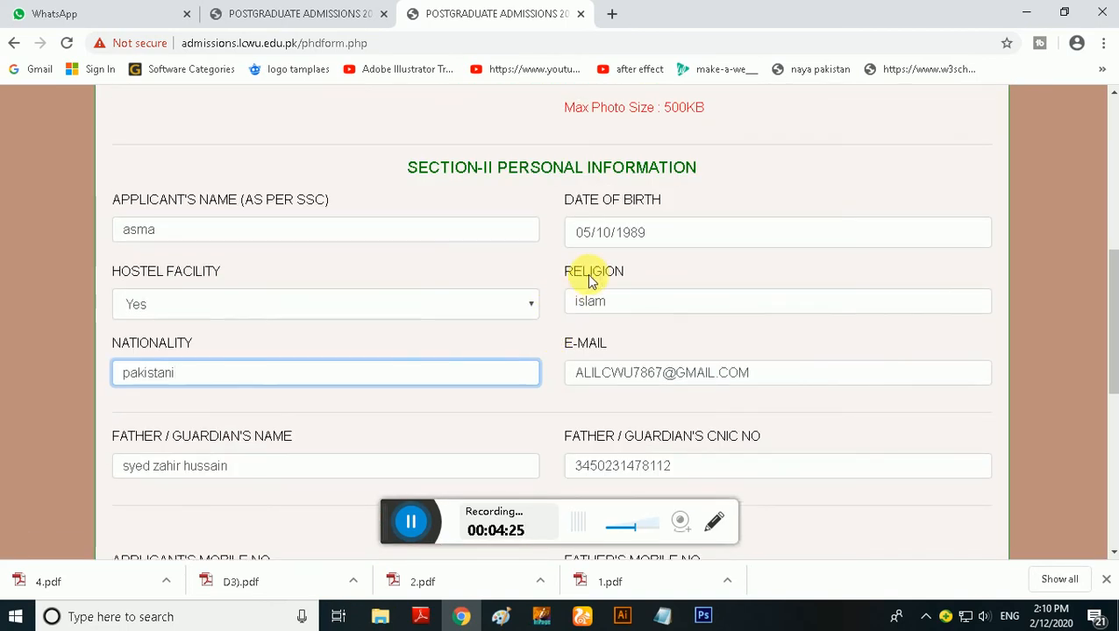
scroll(693, 386, down, 1)
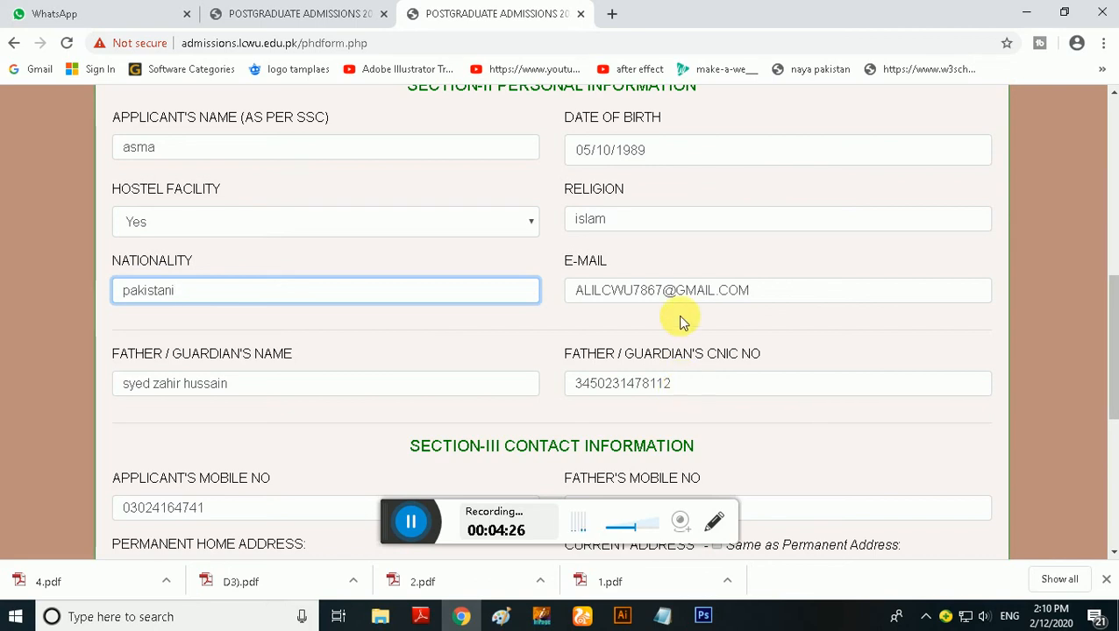
scroll(680, 207, up, 1)
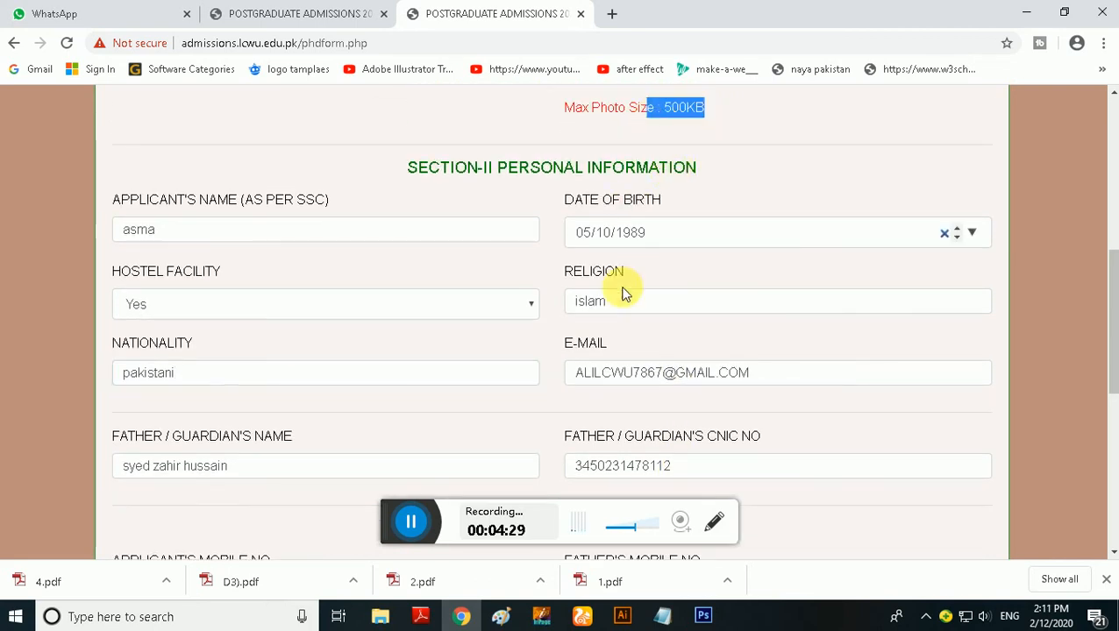
scroll(624, 316, down, 2)
scroll(695, 446, down, 2)
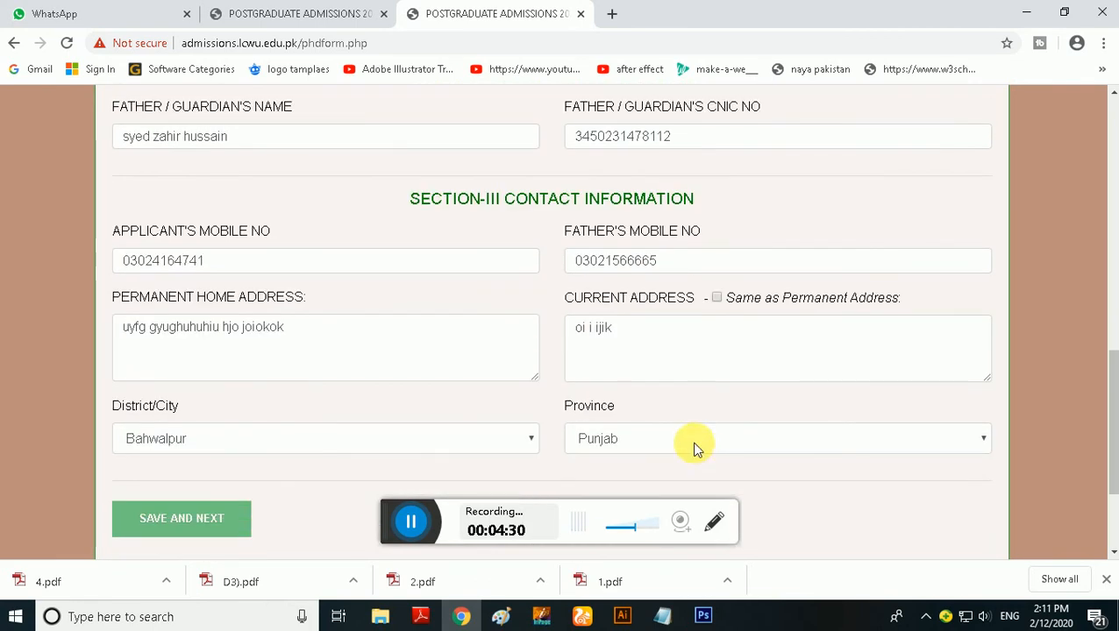
scroll(682, 327, up, 3)
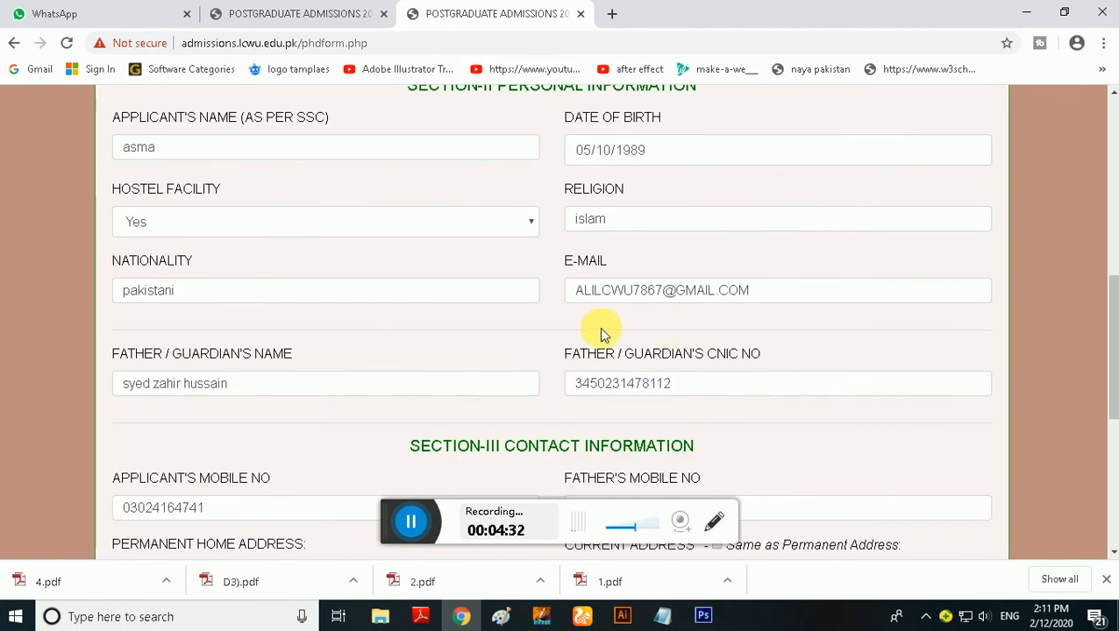
Upload sh).jpg from the cv& applications folder on Mix (F:) as the applicant's photo
scroll(611, 327, up, 3)
click(759, 232)
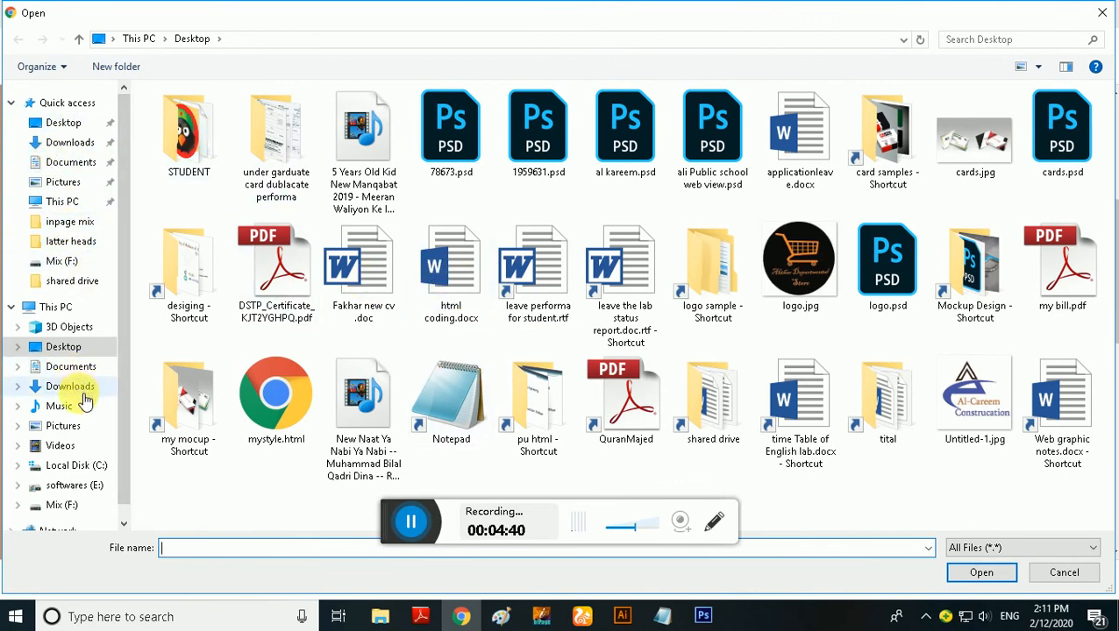
click(70, 505)
click(555, 268)
click(706, 250)
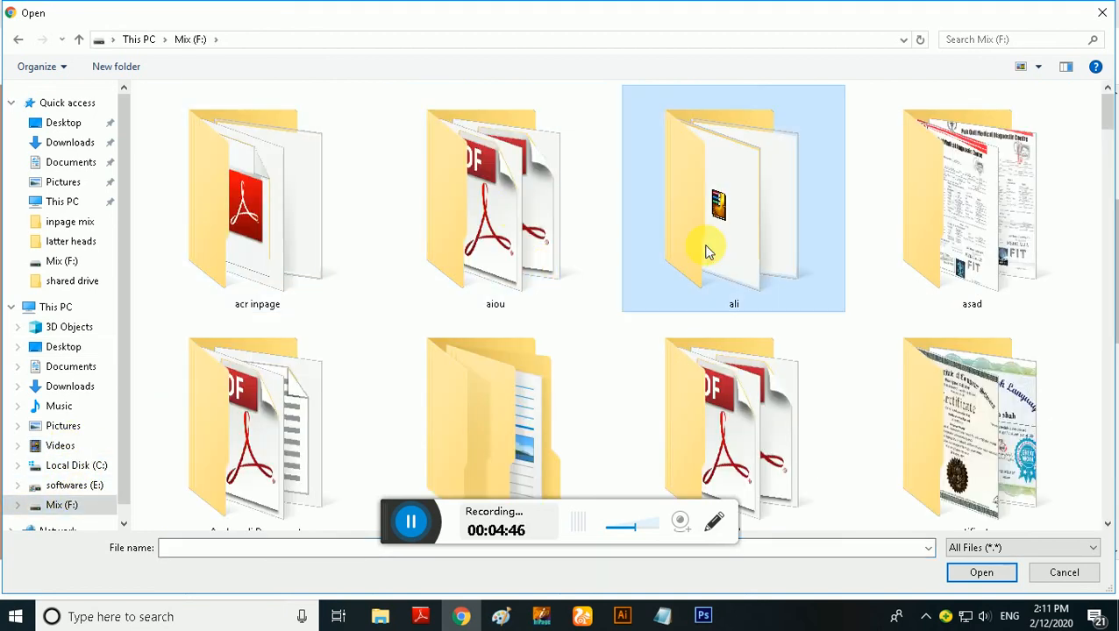
key(c)
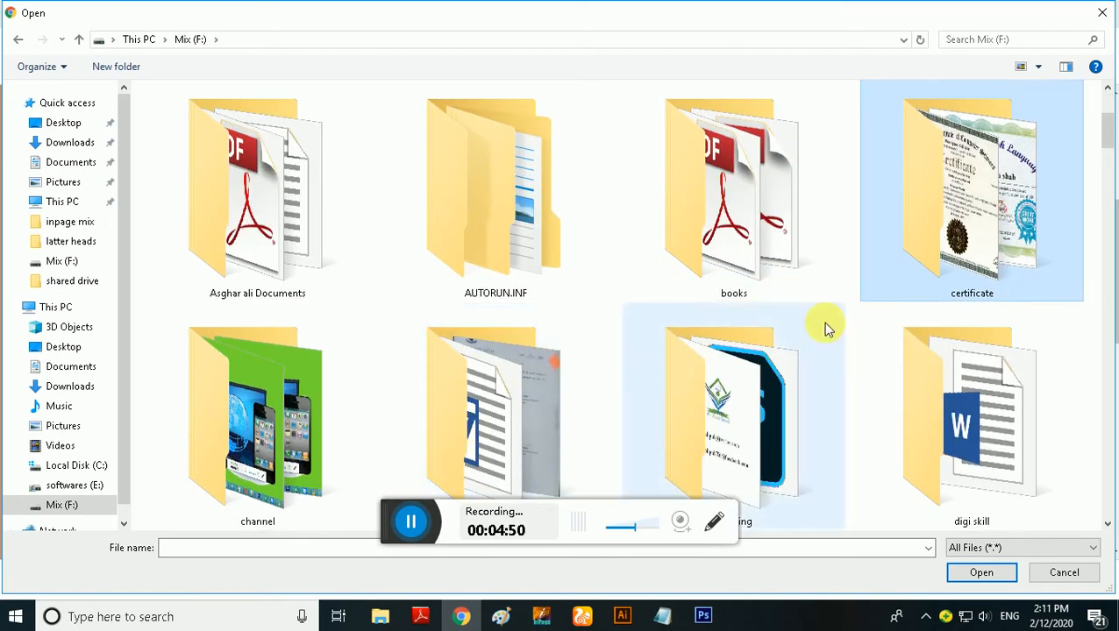
mouse_move(1107, 143)
mouse_down()
mouse_move(1107, 197)
mouse_move(1106, 146)
mouse_up()
double_click(547, 278)
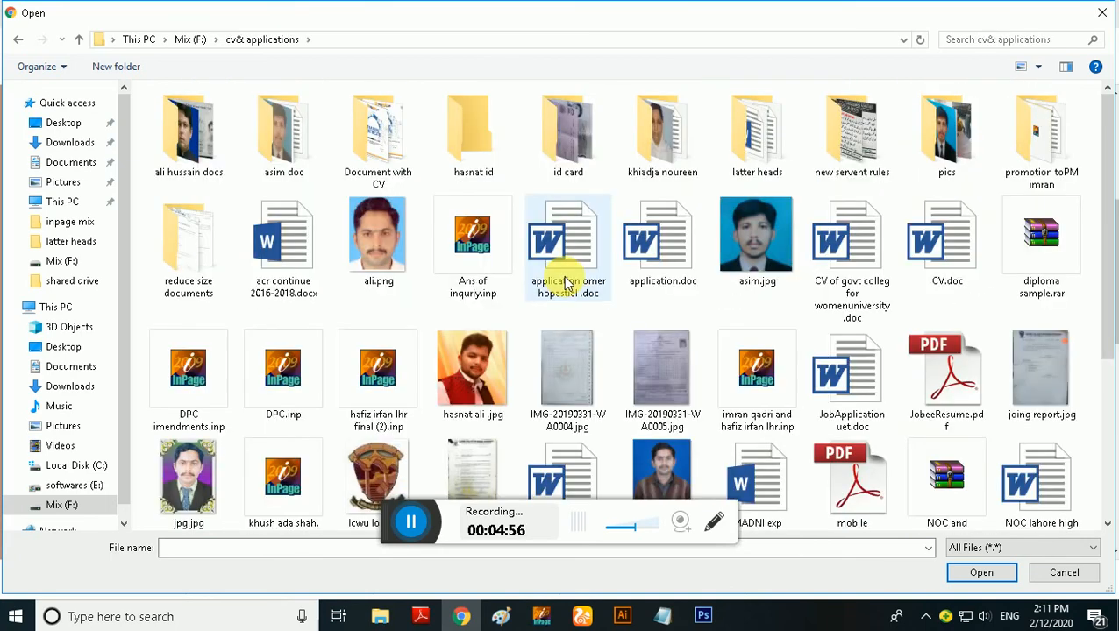
scroll(409, 491, down, 3)
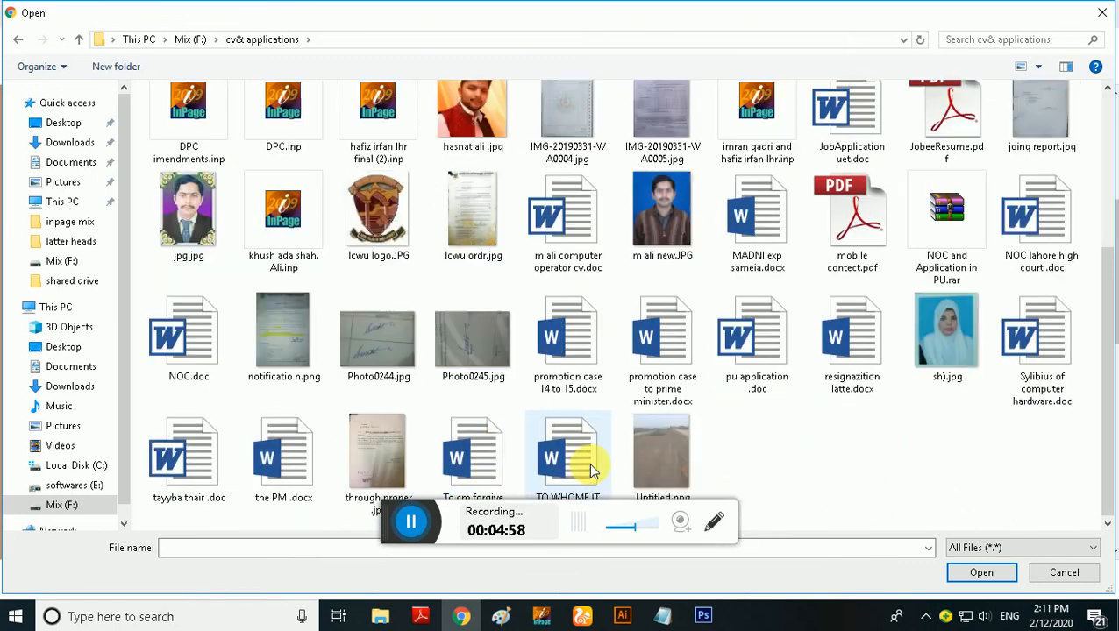
click(947, 351)
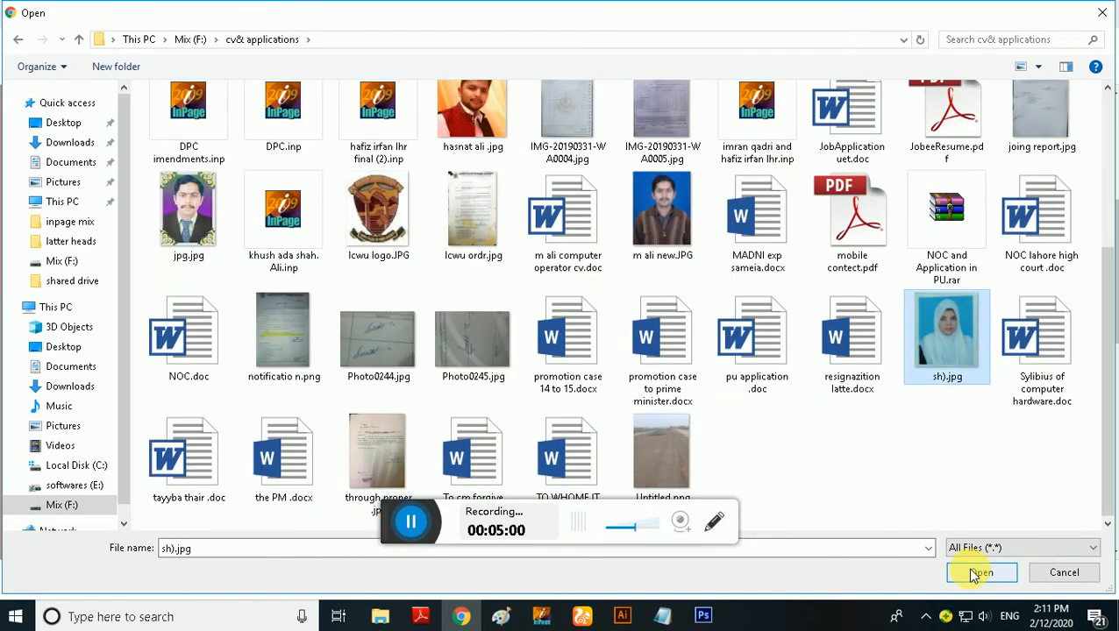
click(973, 572)
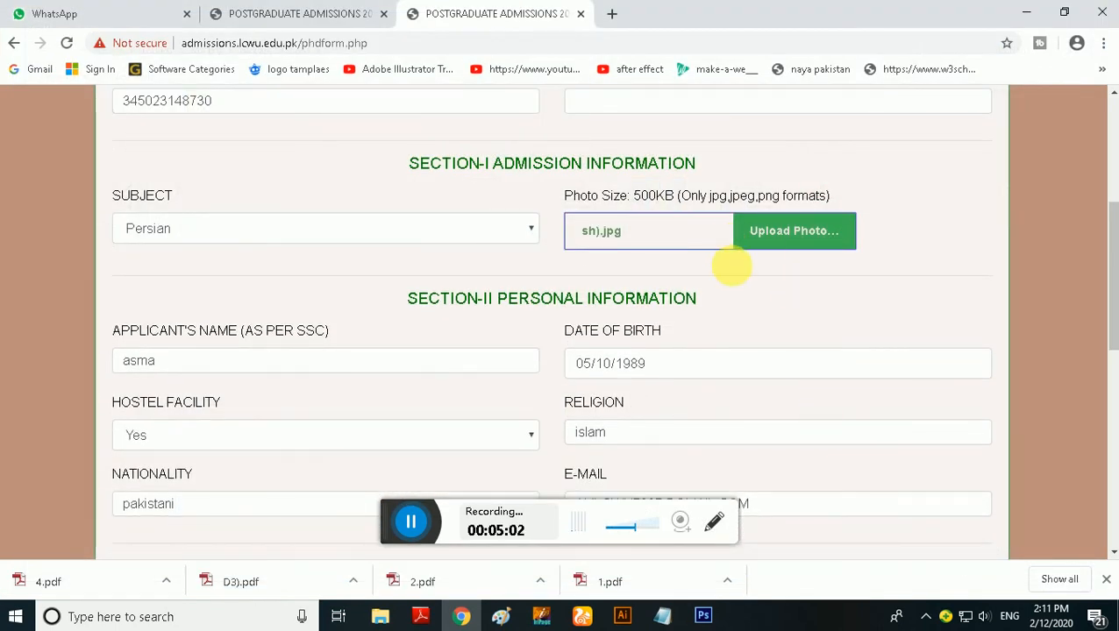
Try to save the personal information and continue to the next part of the form
scroll(781, 307, down, 2)
scroll(772, 320, down, 8)
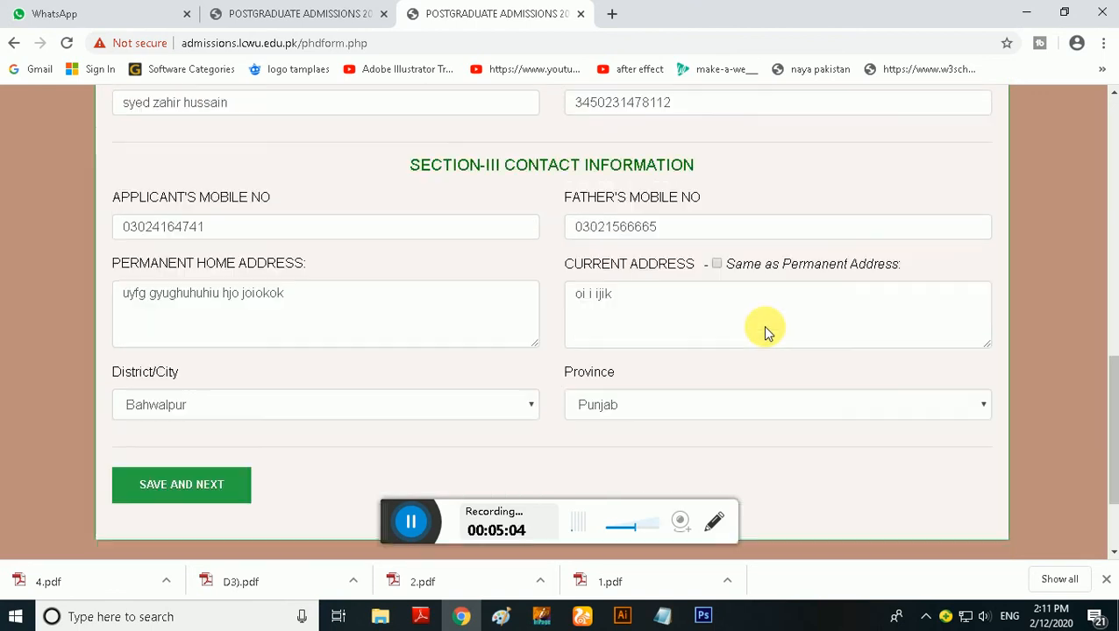
click(220, 360)
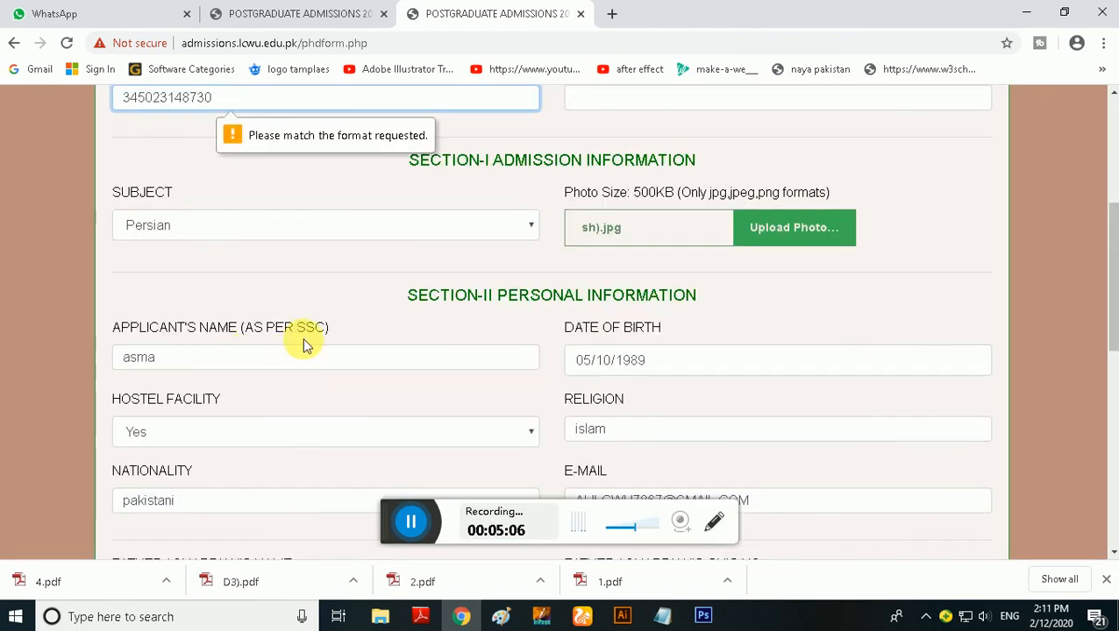
Correct the applicant's CNIC number to its full length, and save the personal information to continue to Academic Information
scroll(377, 202, up, 1)
scroll(377, 202, up, 2)
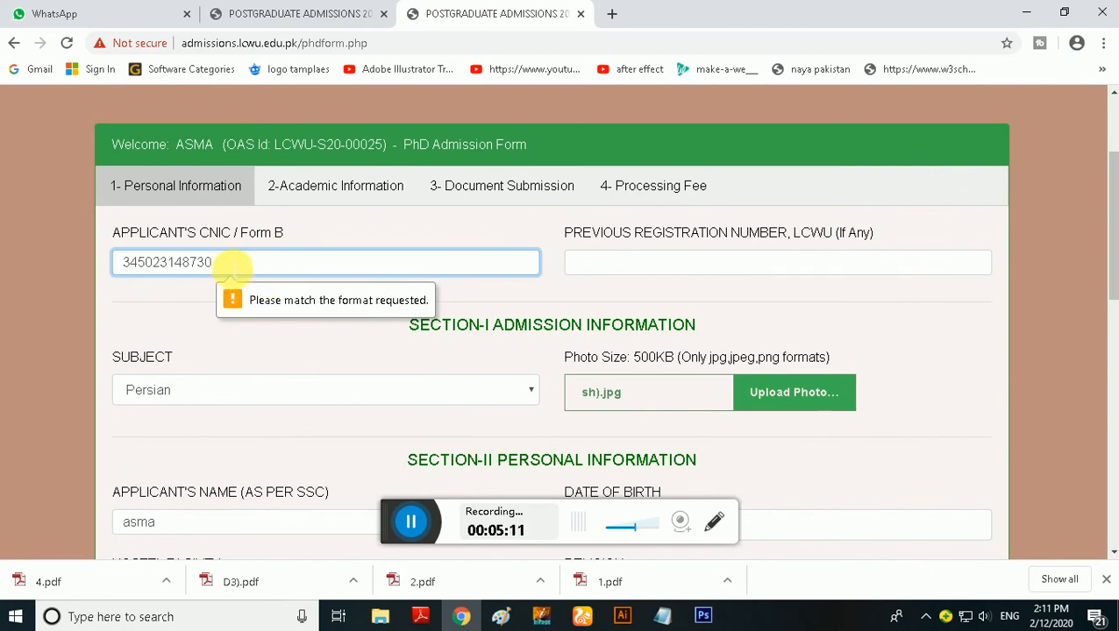
drag(221, 263, 132, 264)
key(BackSpace)
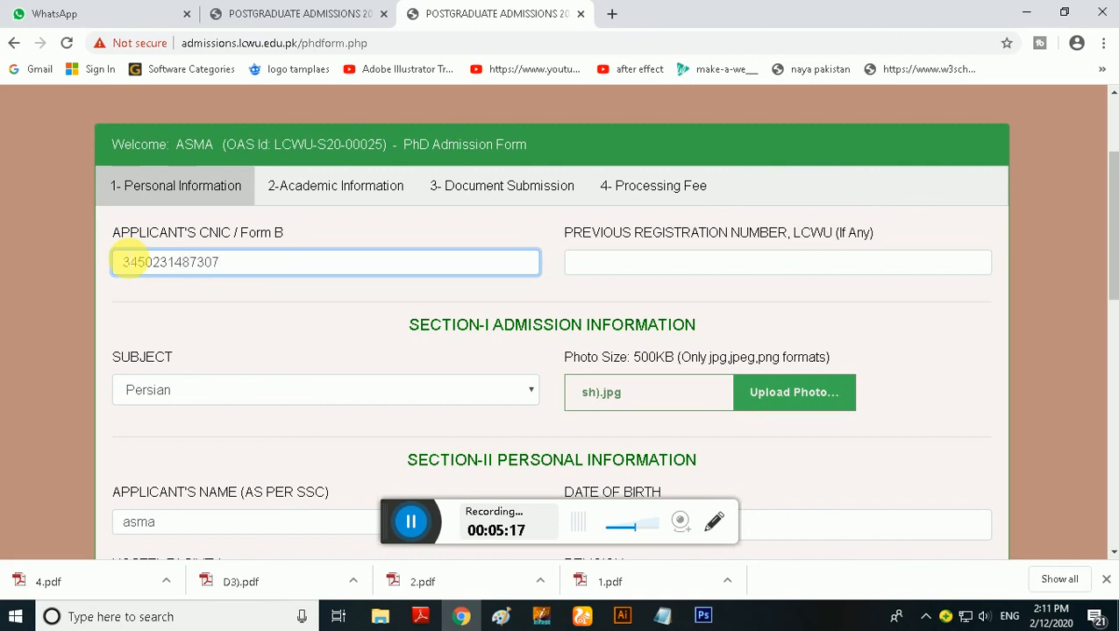
scroll(351, 377, down, 10)
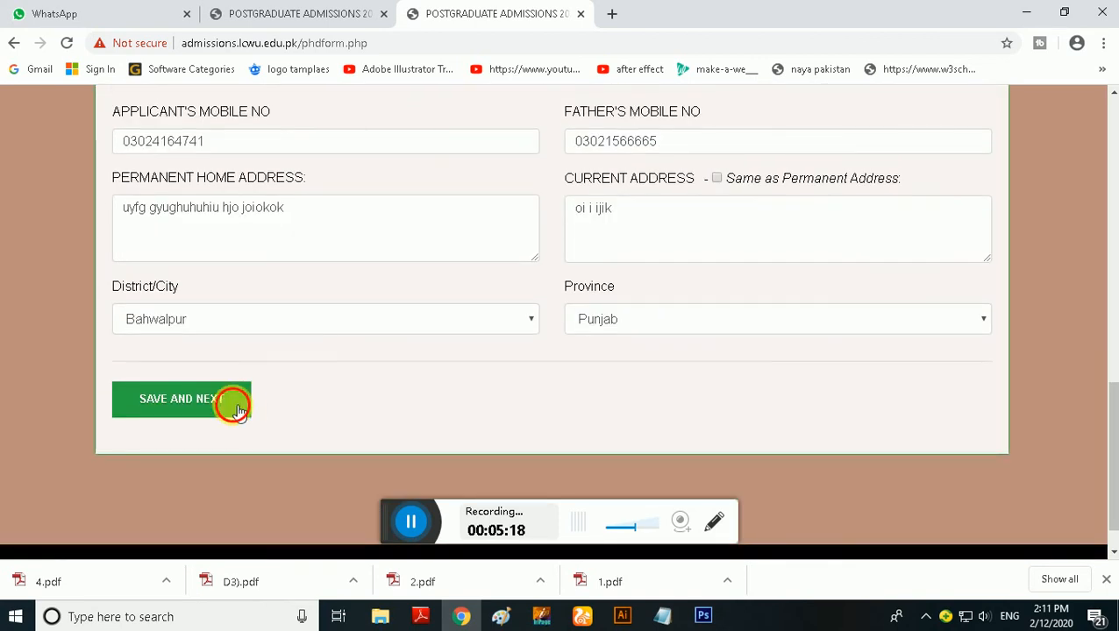
click(233, 405)
Look through the academic record, research work and professional experience sections to see which details are required
scroll(298, 421, down, 3)
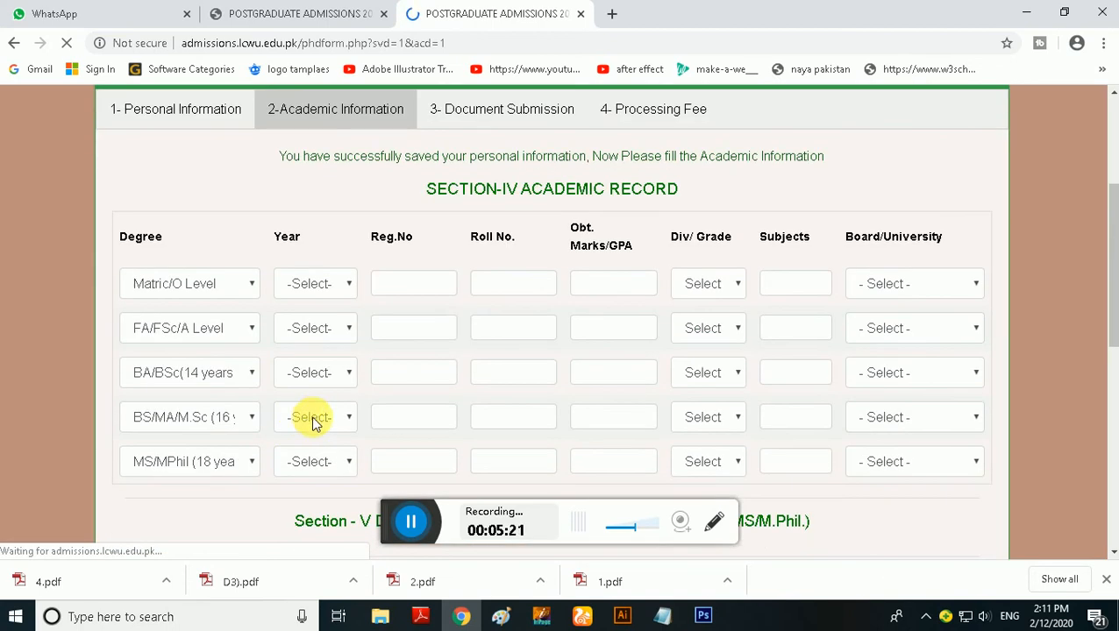
click(327, 292)
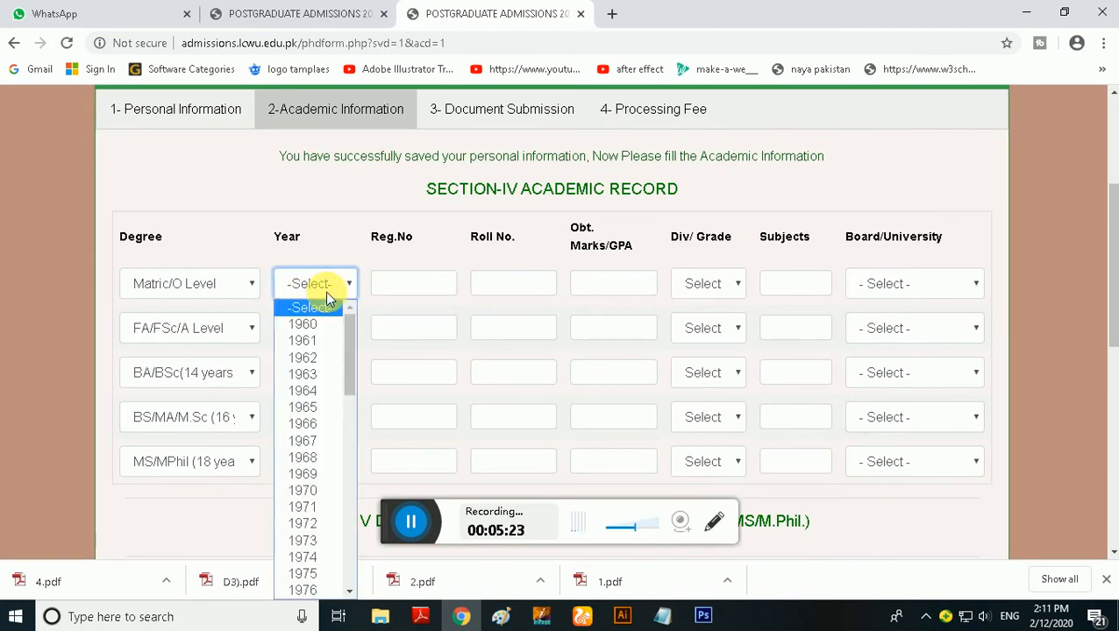
click(219, 328)
click(414, 330)
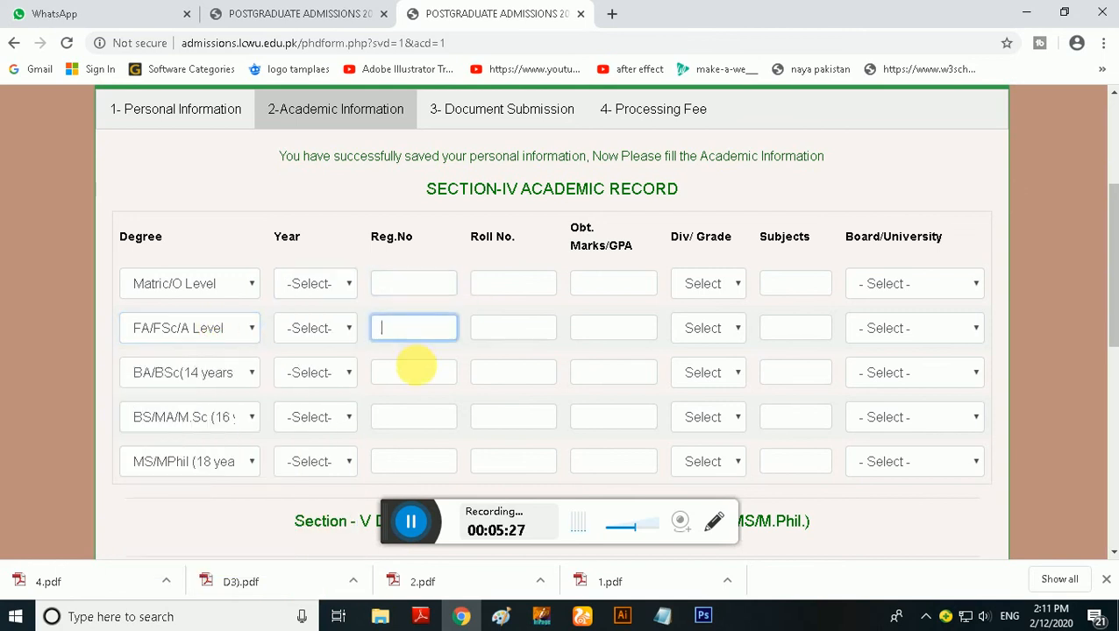
click(414, 372)
click(416, 415)
scroll(412, 429, down, 3)
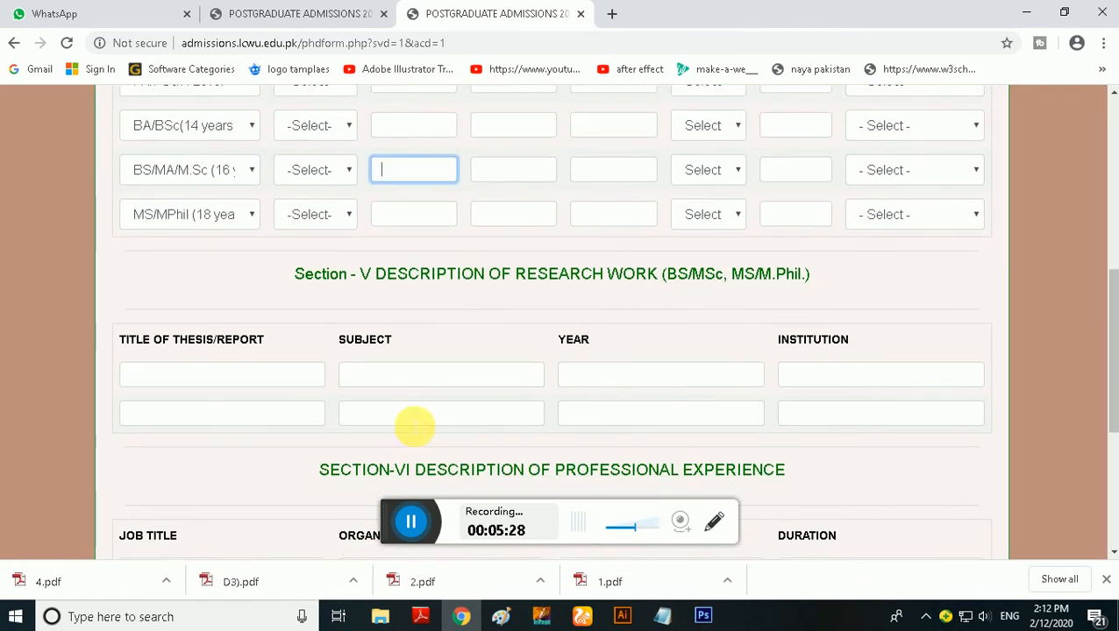
scroll(409, 421, down, 1)
scroll(409, 421, up, 2)
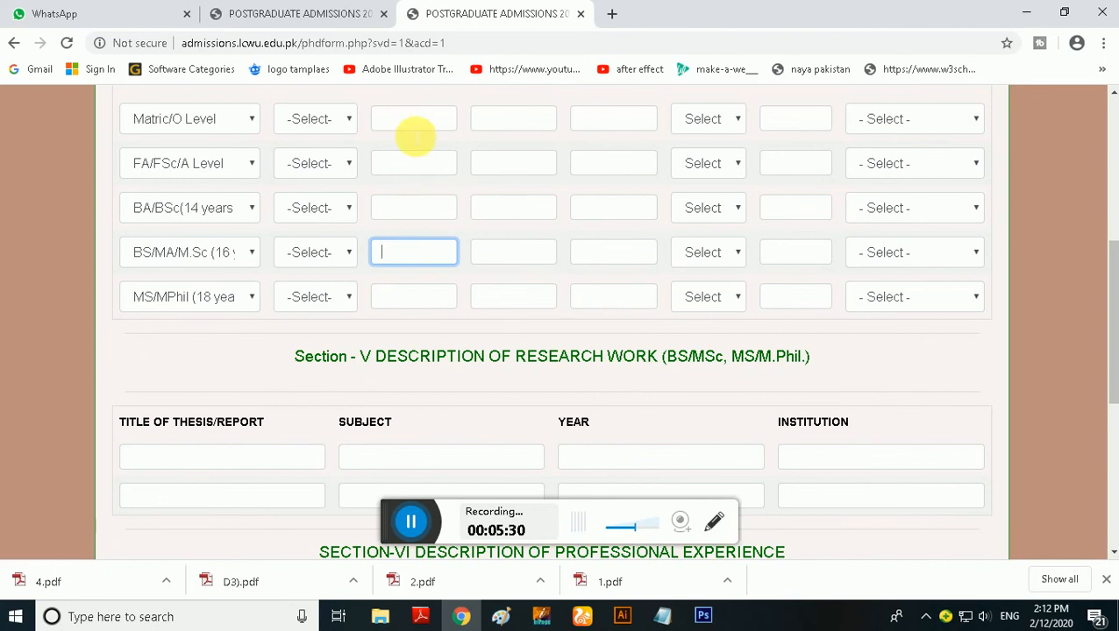
In the Matric/O Level row, set the year to 2000 and enter the registration number and roll number
click(414, 123)
click(349, 122)
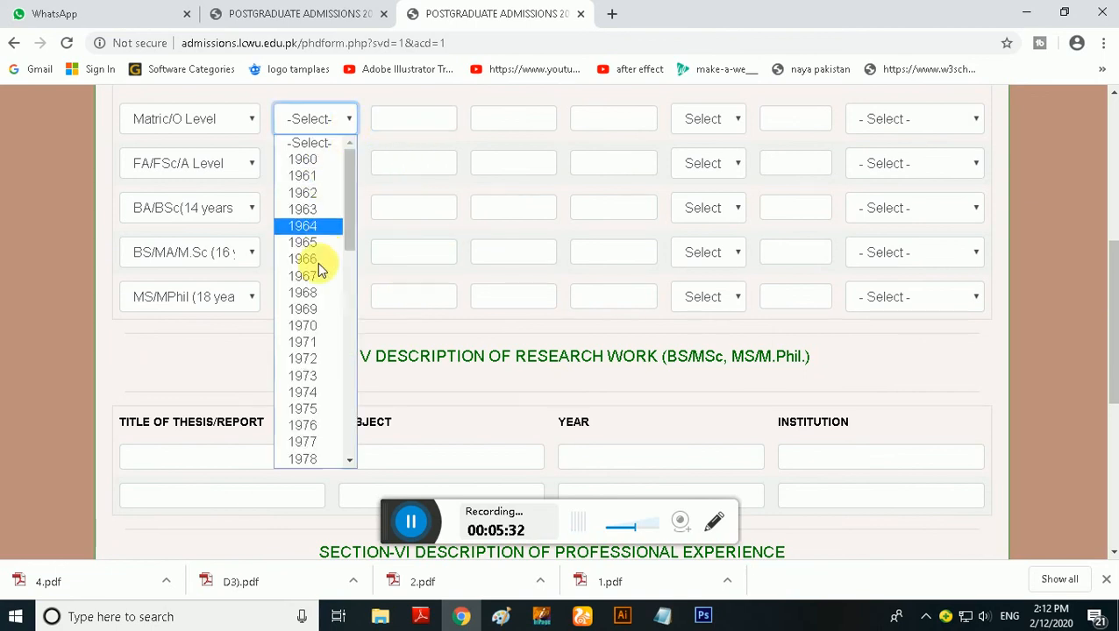
scroll(310, 412, down, 8)
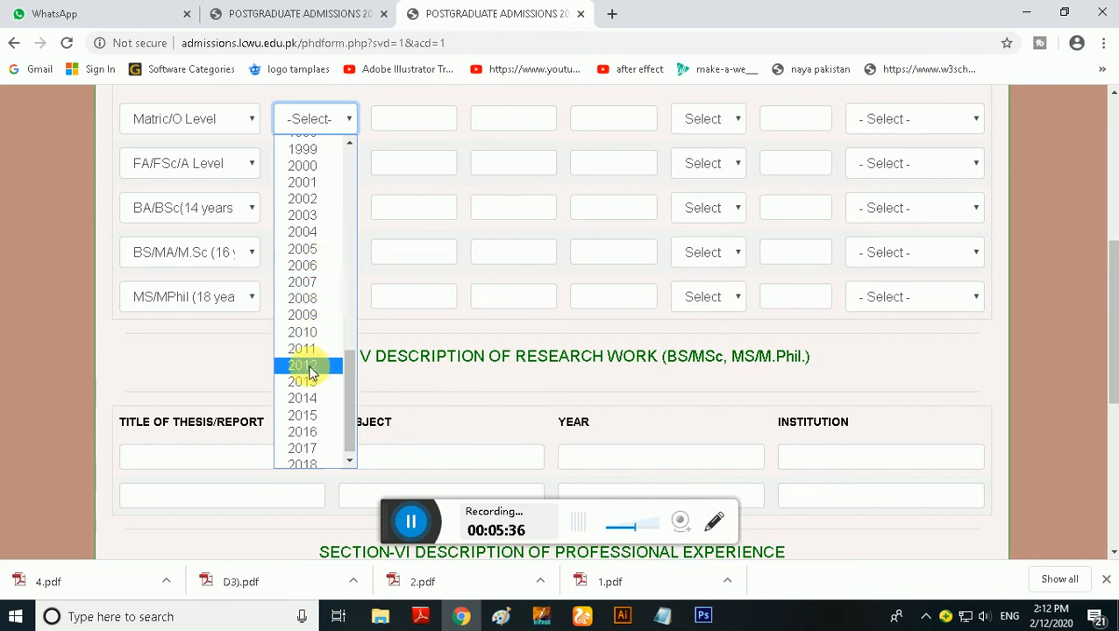
scroll(308, 372, up, 2)
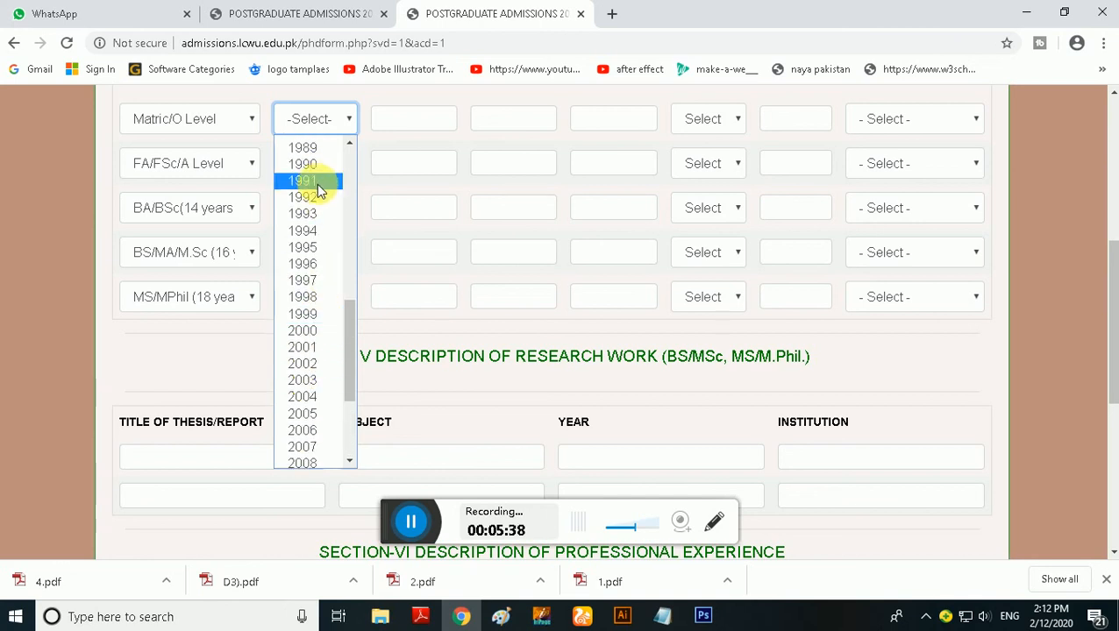
click(306, 330)
click(436, 117)
scroll(429, 185, up, 2)
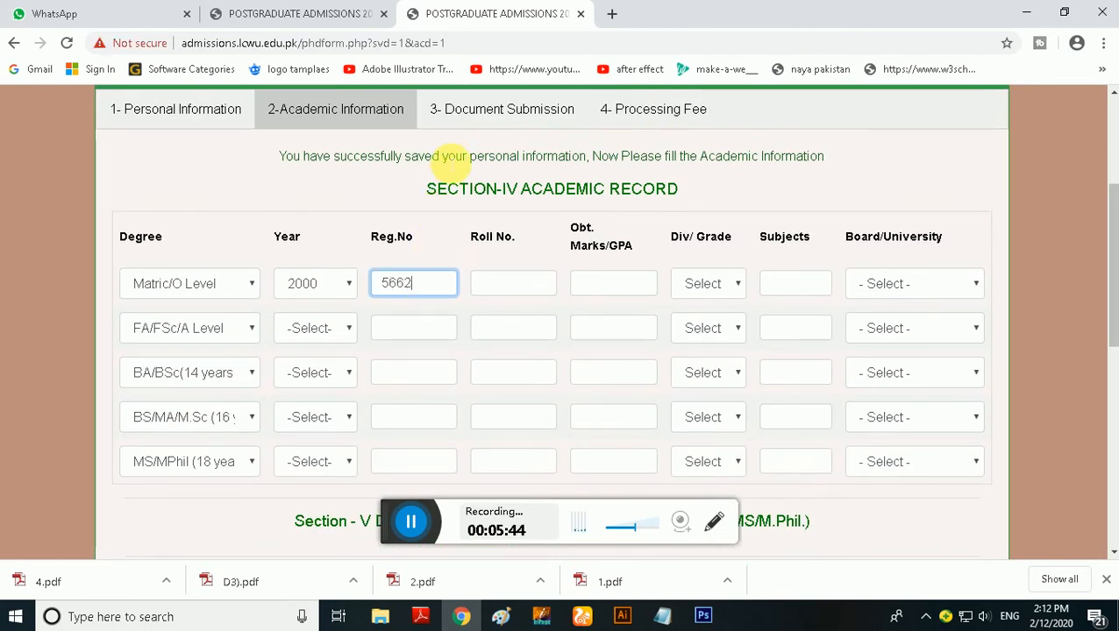
click(526, 286)
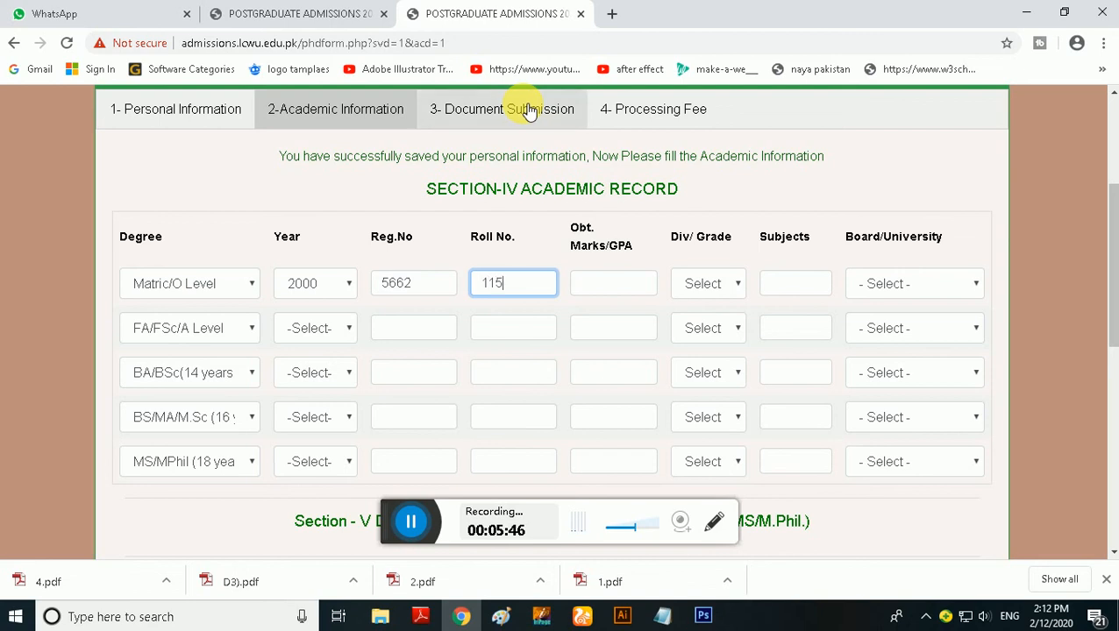
Complete the Matric/O Level row with marks 51, grade 1st/A, subjects "nhhj" and board AIOU
click(645, 282)
text(5)
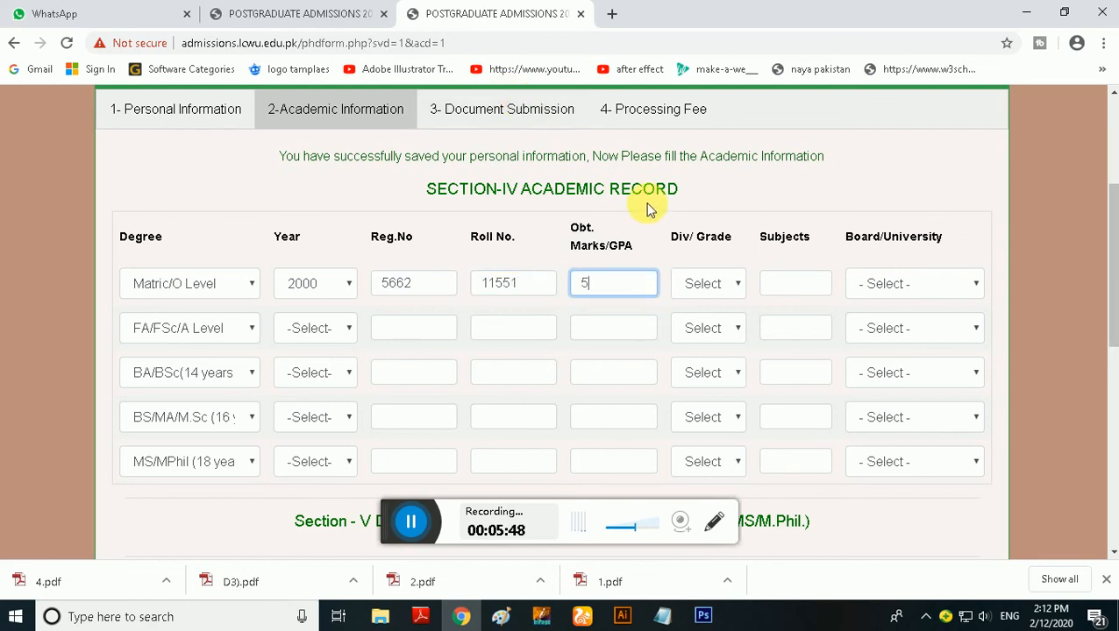
text(1)
click(709, 278)
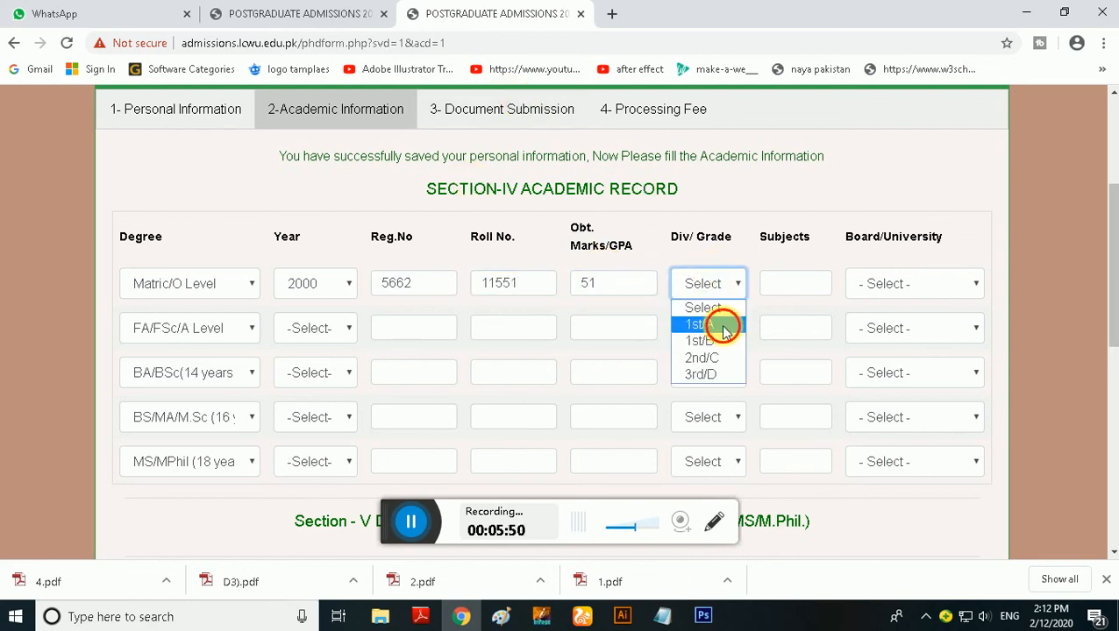
click(725, 330)
click(826, 286)
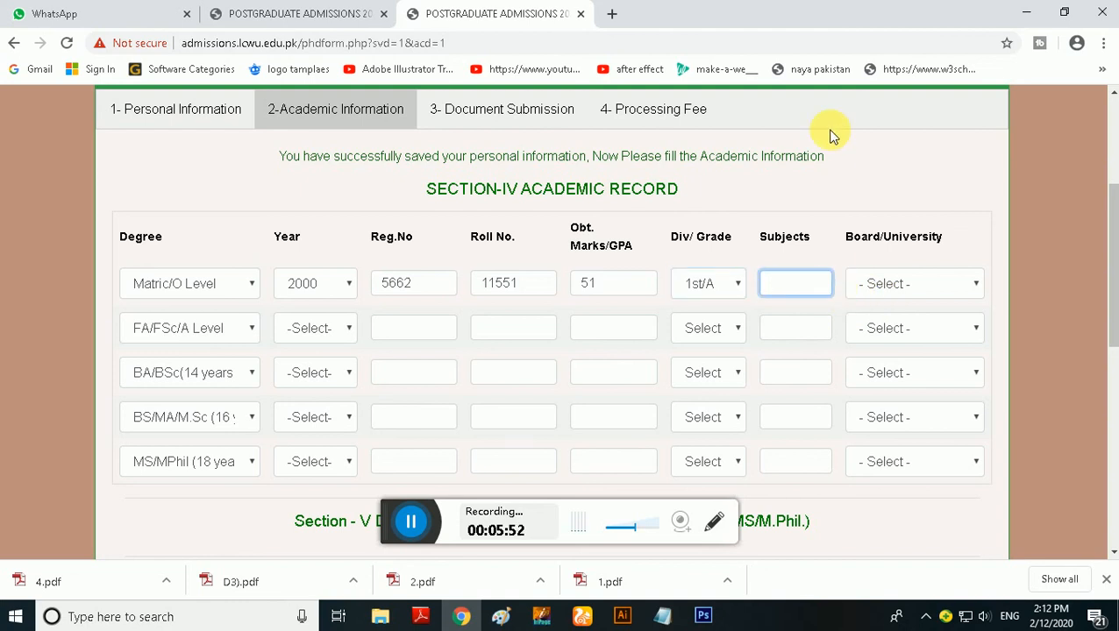
text(nhhj)
click(911, 285)
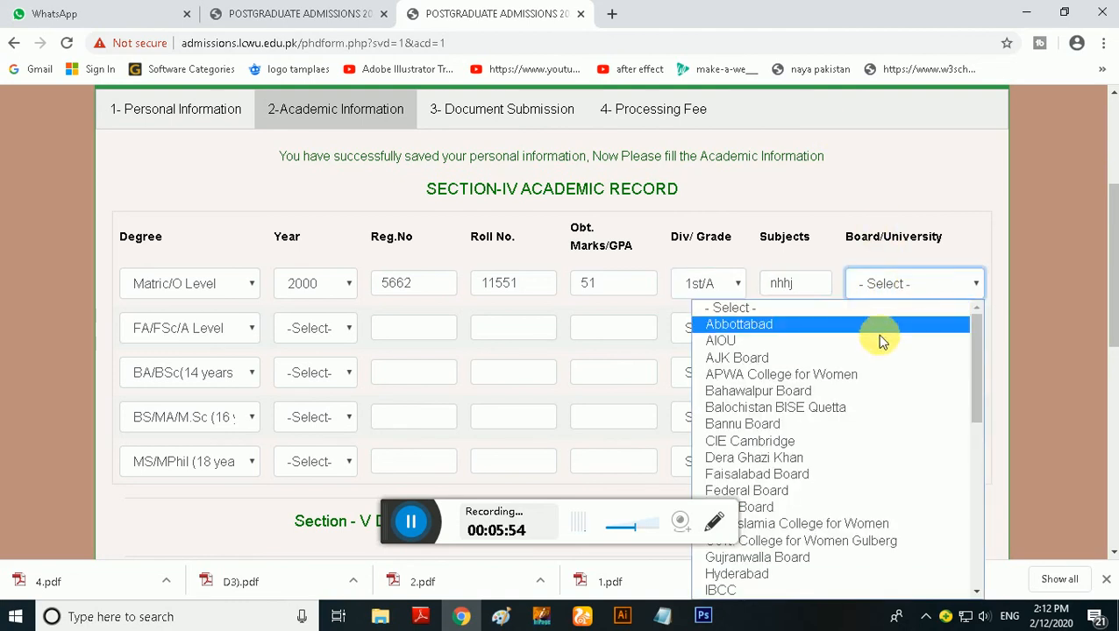
click(850, 337)
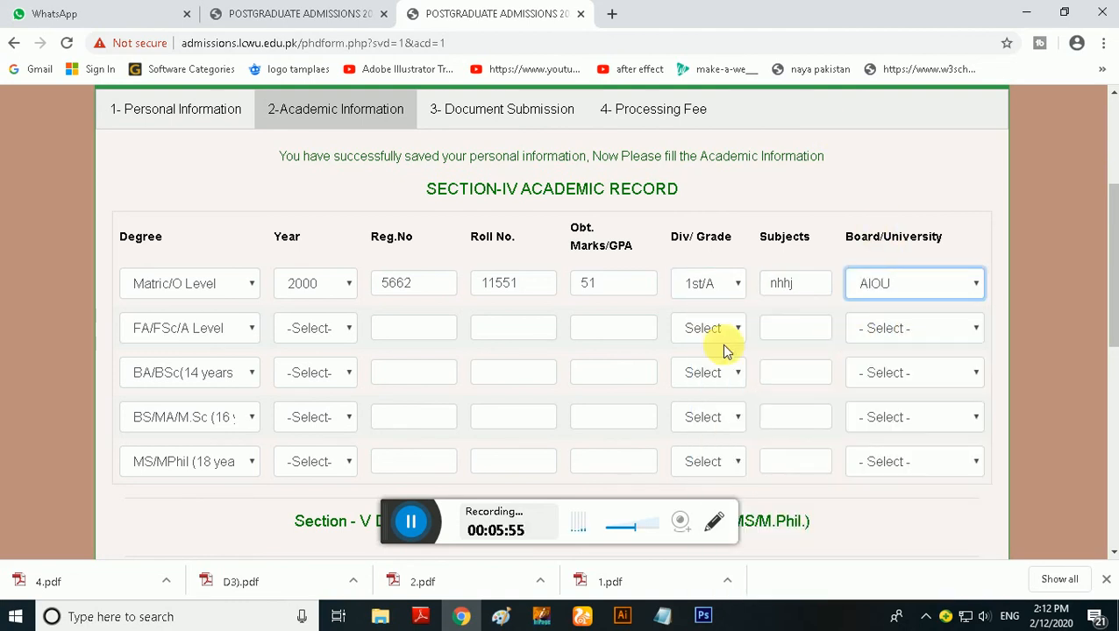
In the FA/FSc/A Level row, set the year to 2012 and enter the registration number and roll number
click(314, 328)
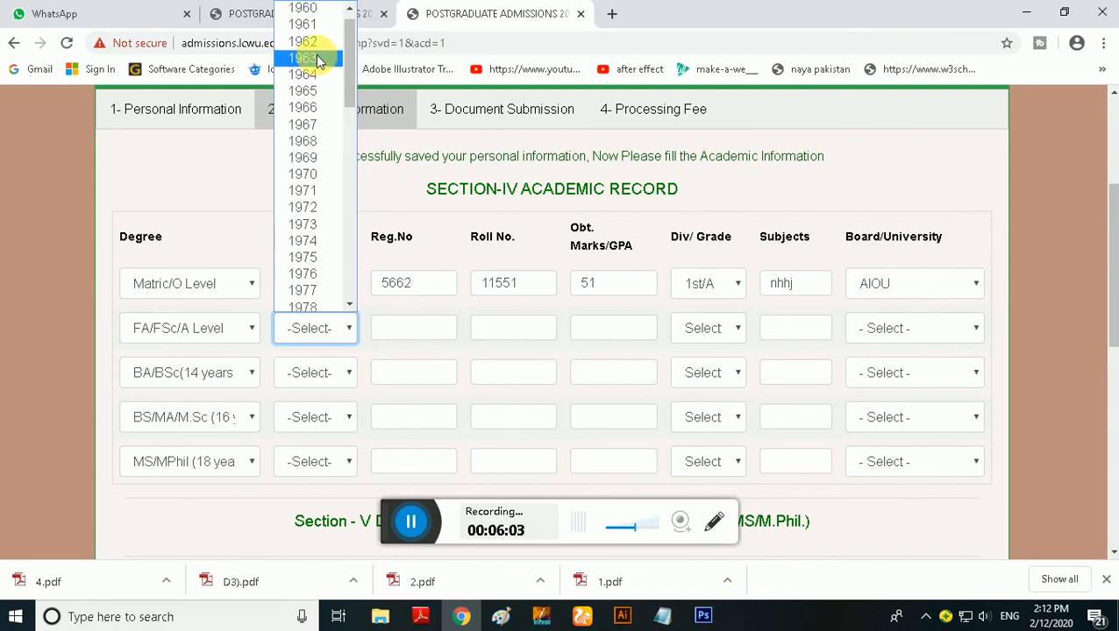
scroll(302, 224, up, 1)
scroll(307, 249, down, 4)
scroll(308, 257, up, 4)
scroll(305, 257, down, 8)
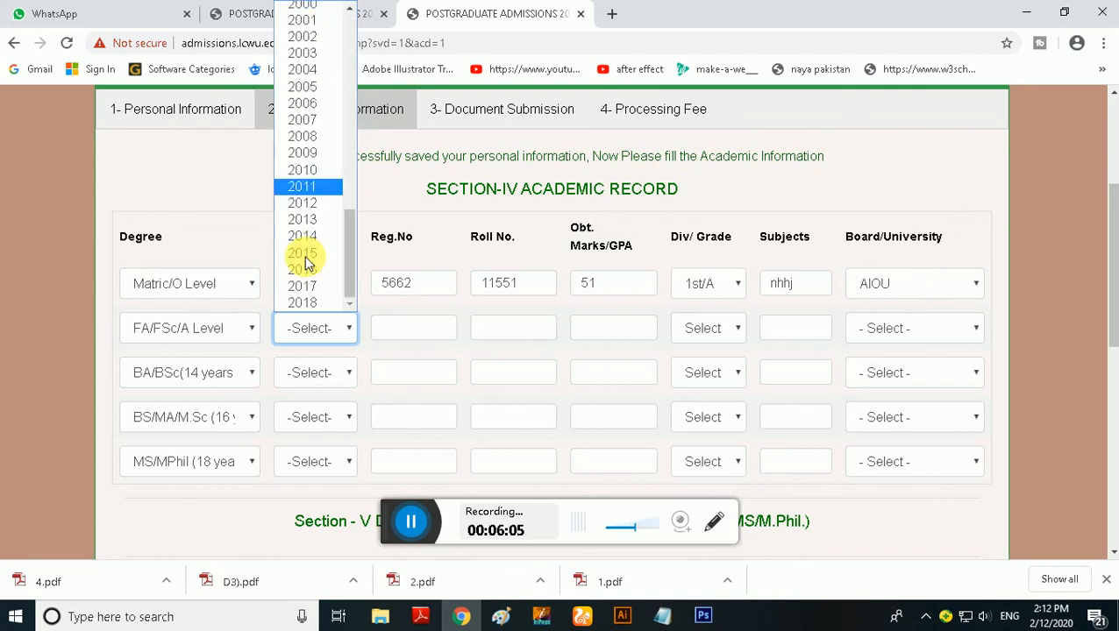
click(322, 210)
click(433, 327)
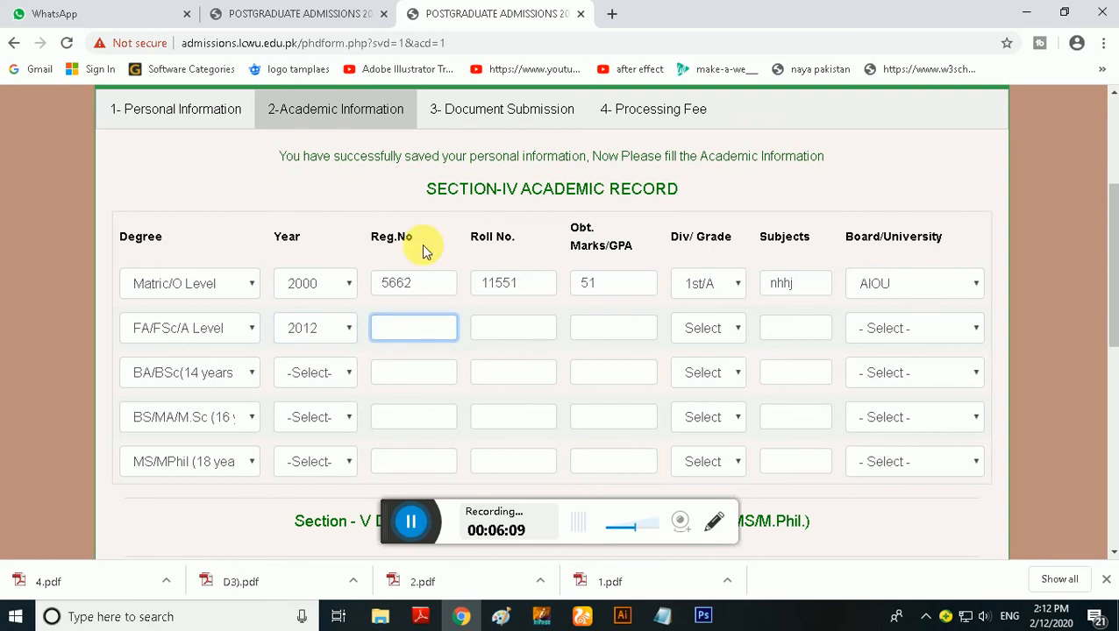
text(i223213)
click(509, 336)
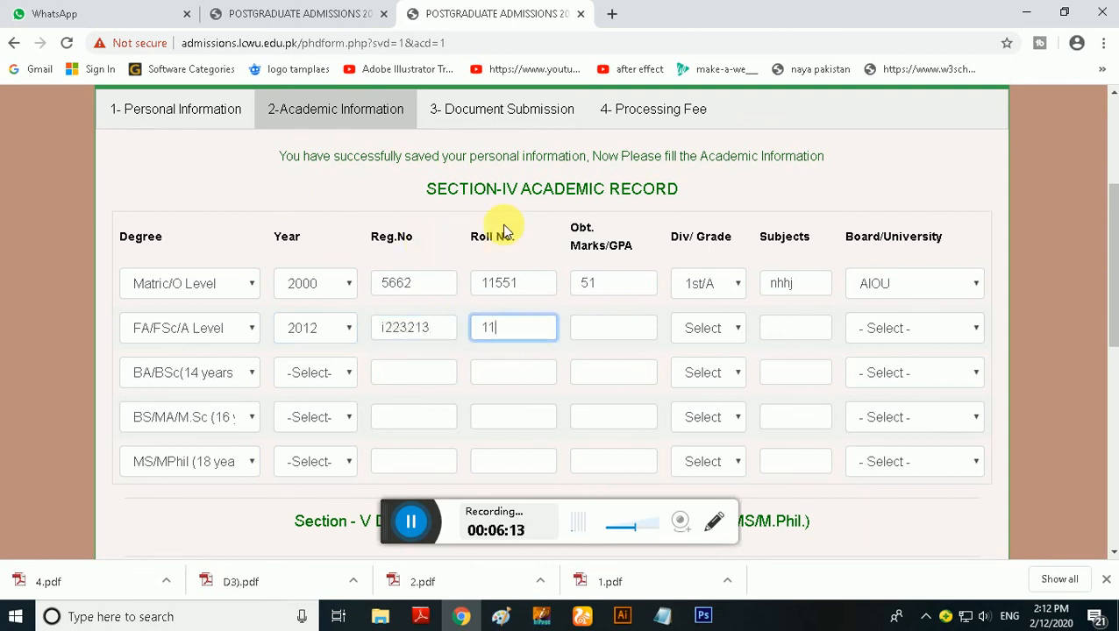
text(112)
Enter marks of 51 and choose grade 1st/A for the FA/FSc/A Level degree
click(625, 328)
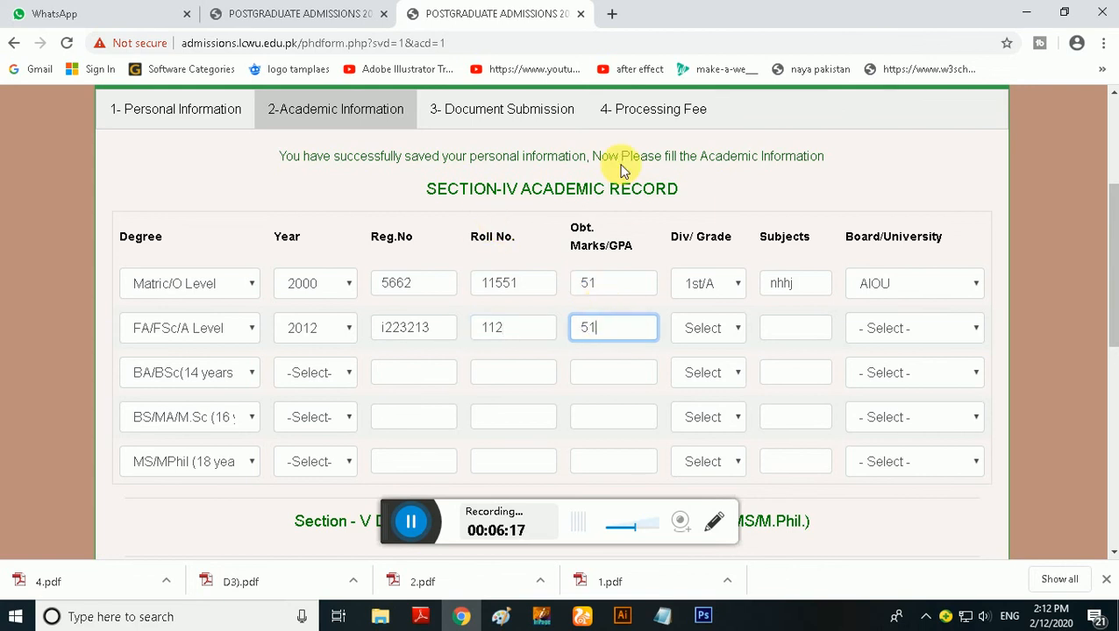
click(735, 328)
click(701, 364)
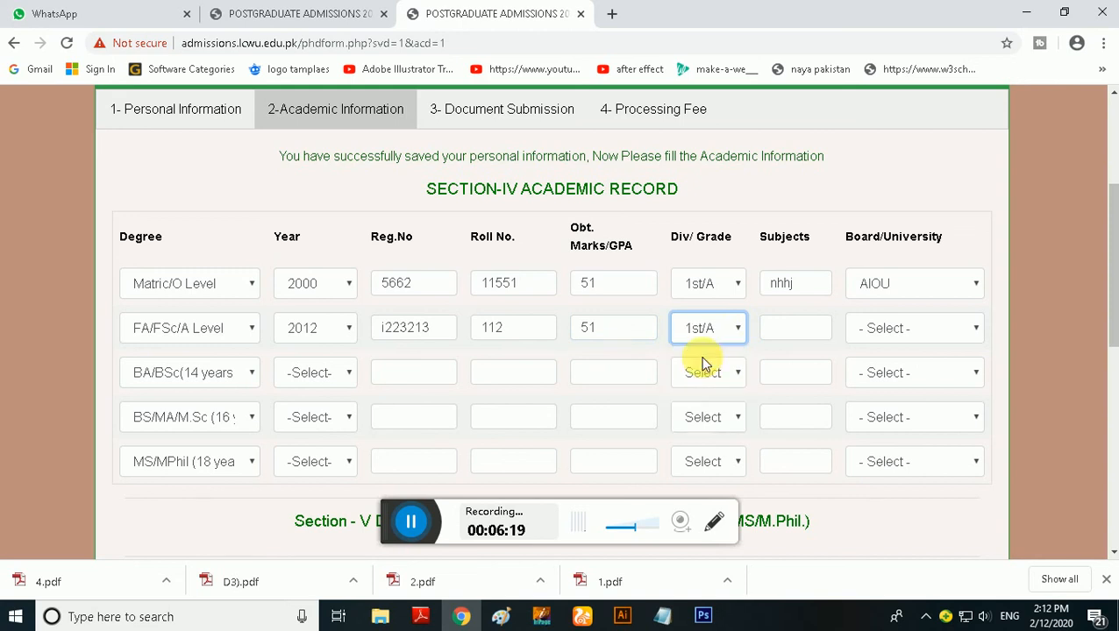
Change the obtained marks to 75 in both the Matric/O Level and FA/FSc/A Level rows
double_click(614, 284)
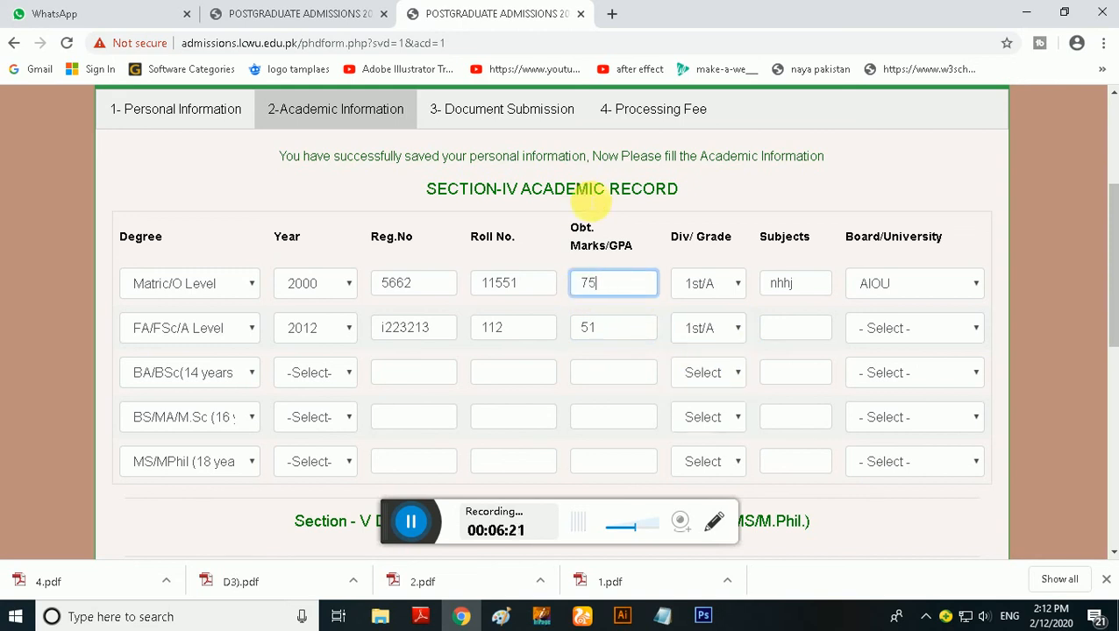
text(75)
double_click(599, 329)
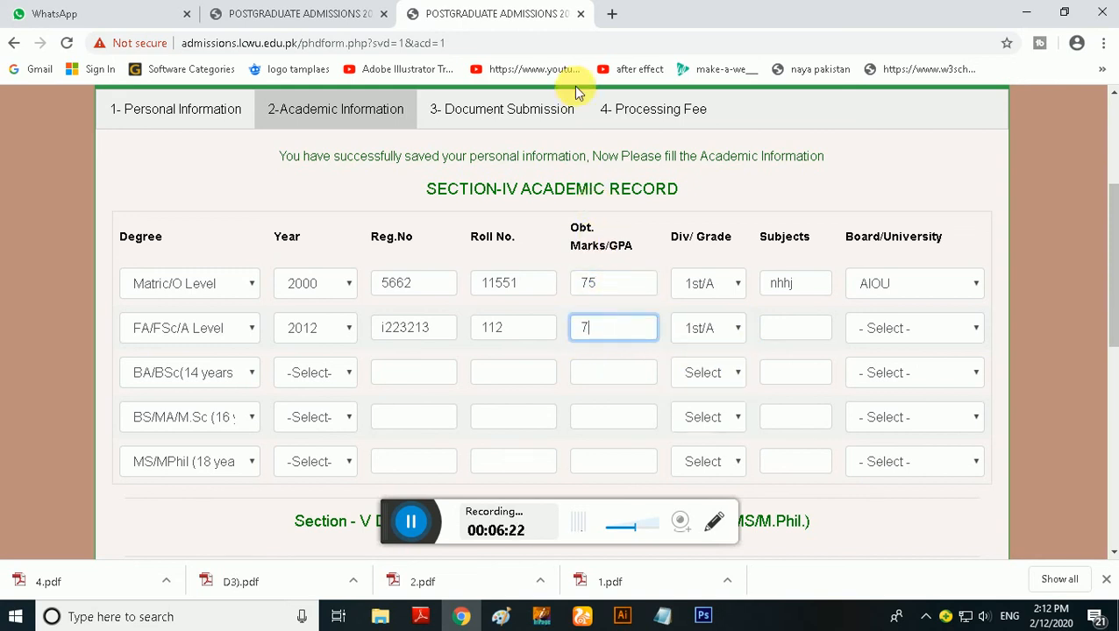
Enter "gjhghjh" as the FA/FSc/A Level subjects and choose AIOU as its board
click(790, 328)
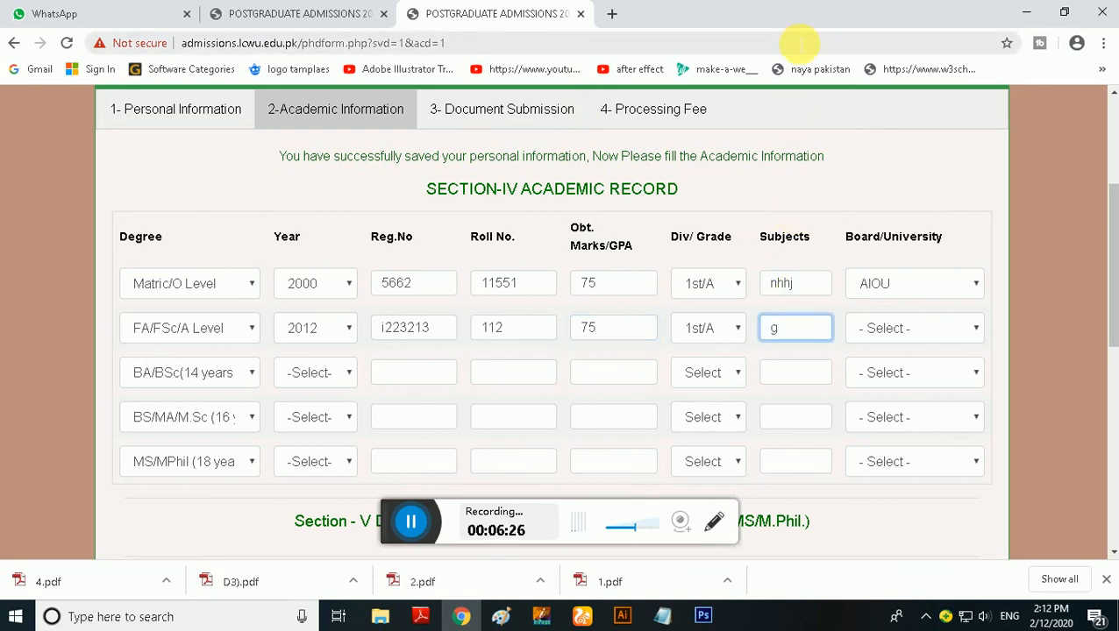
click(904, 322)
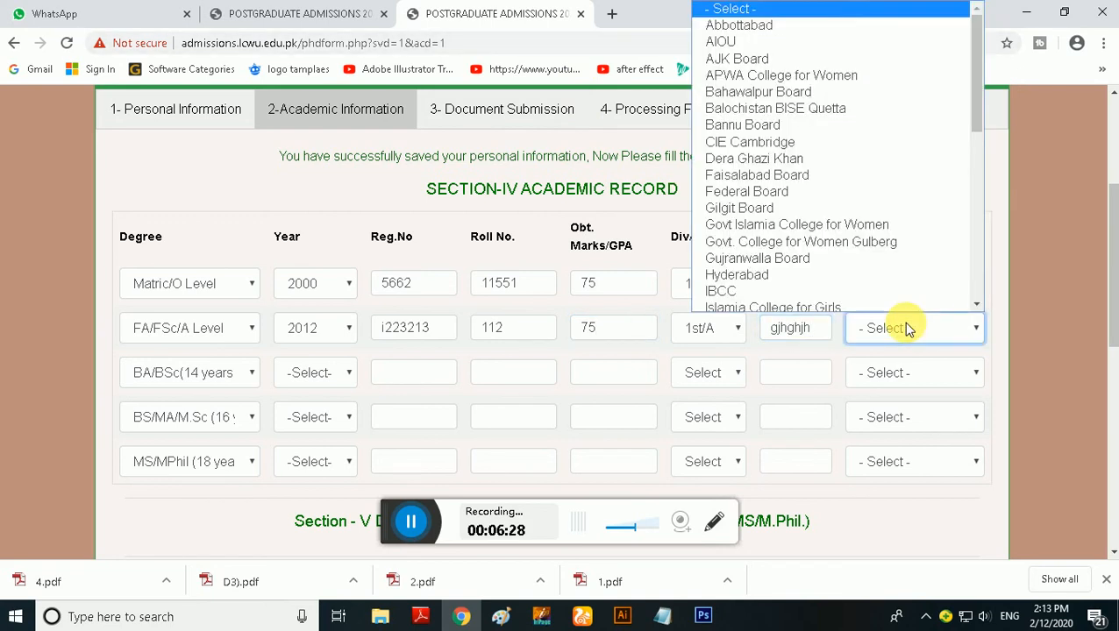
click(799, 43)
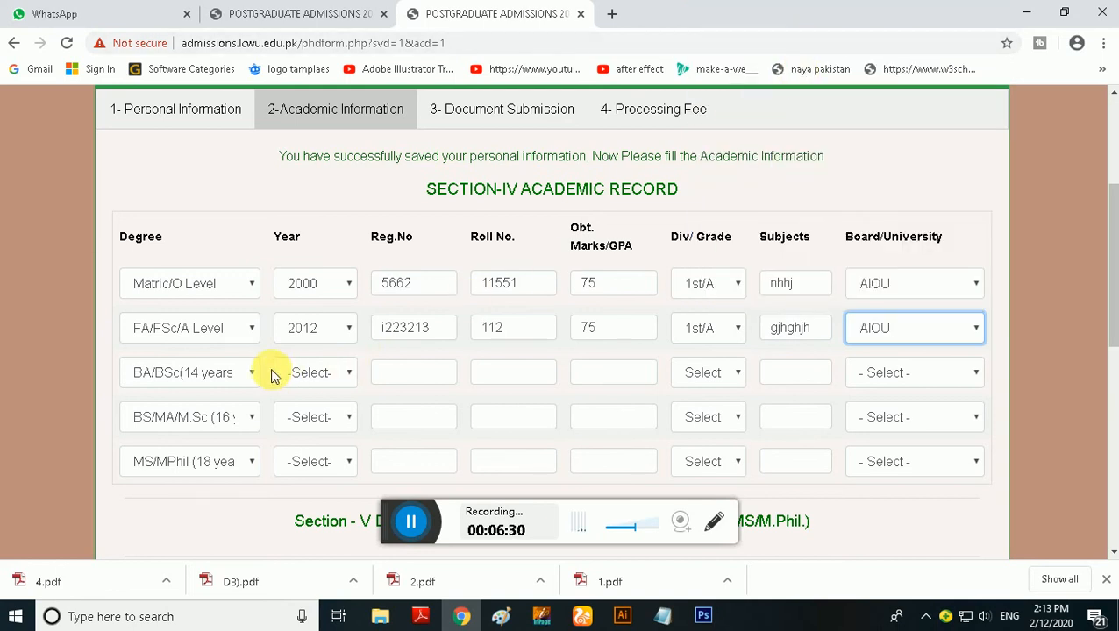
In the BA/BSc row, set the year to 2015 and enter the registration number and roll number
click(323, 377)
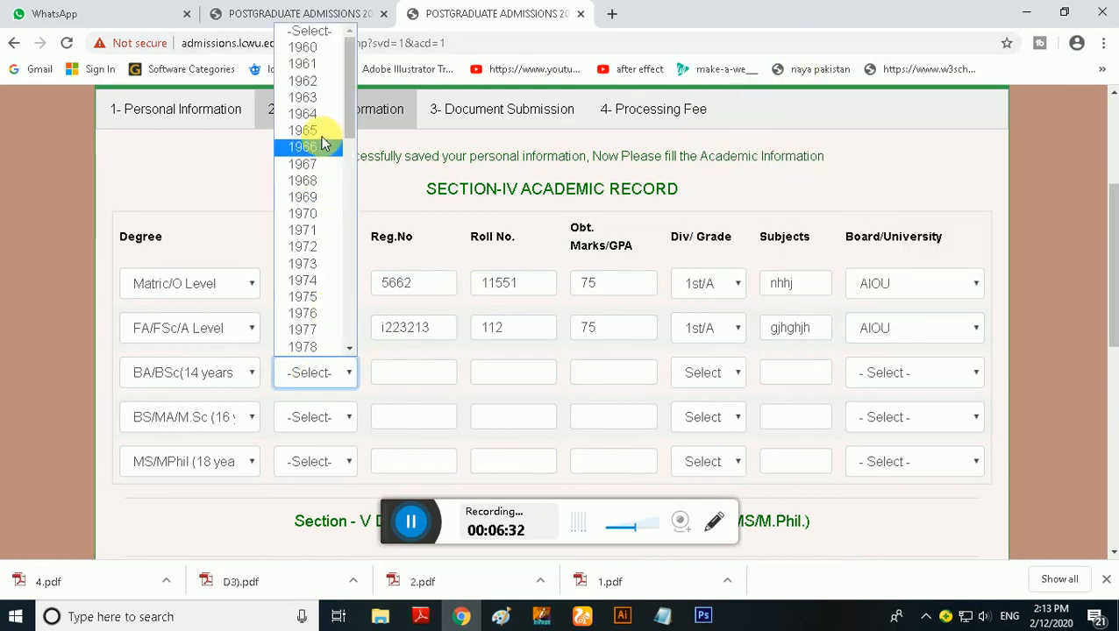
scroll(307, 220, down, 10)
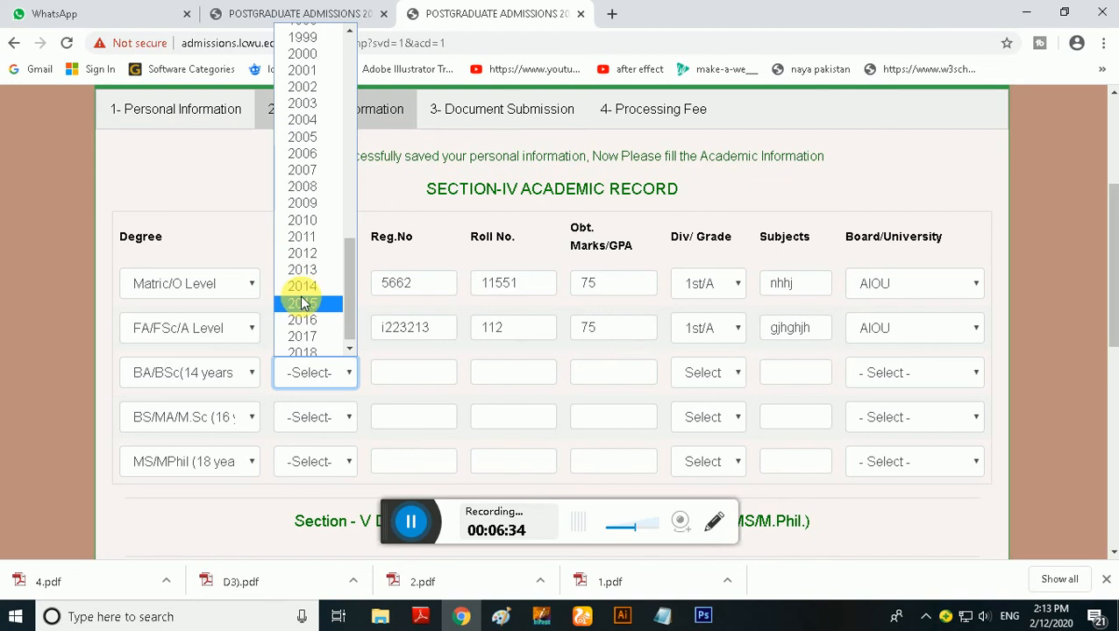
click(302, 303)
click(416, 374)
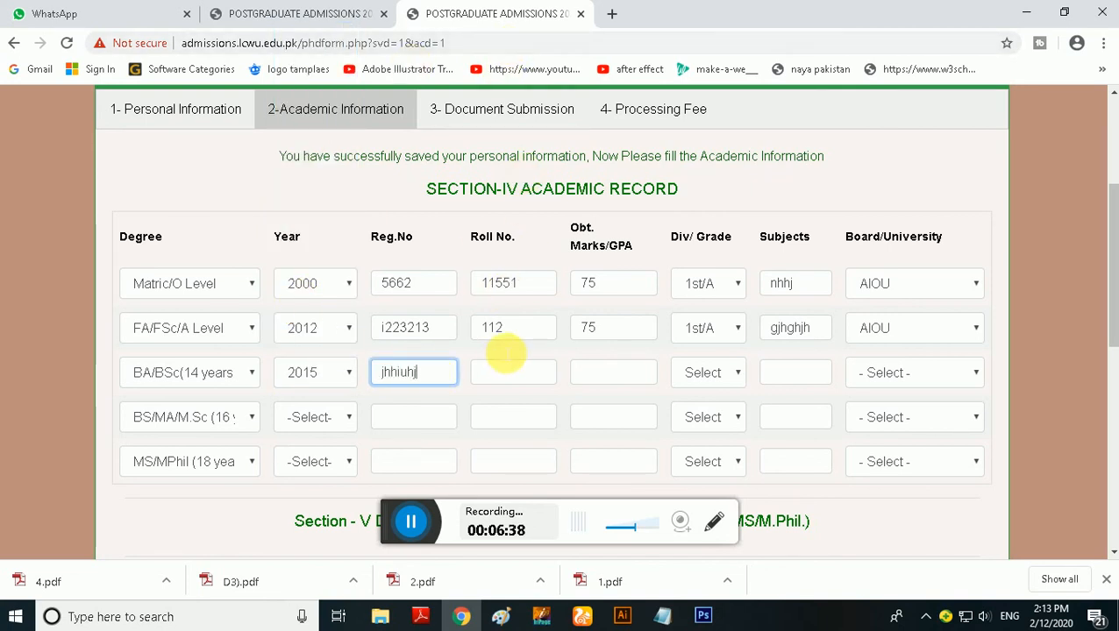
click(504, 375)
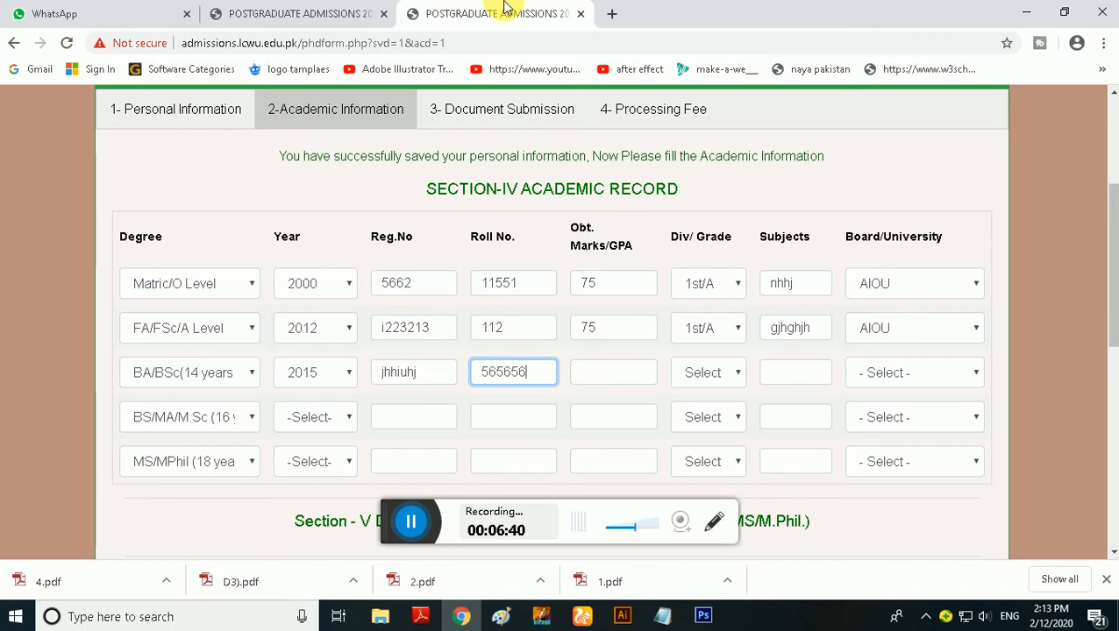
Complete the BA/BSc row with marks 85, grade 1st/A, subjects "nhujhh" and Air University
click(612, 375)
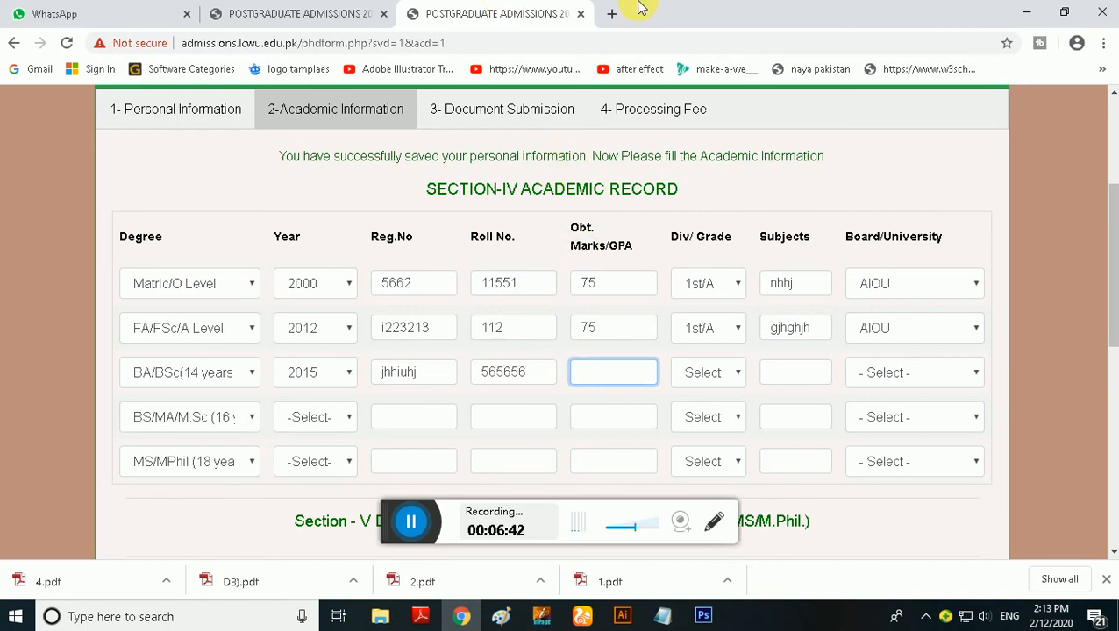
text(85)
click(737, 372)
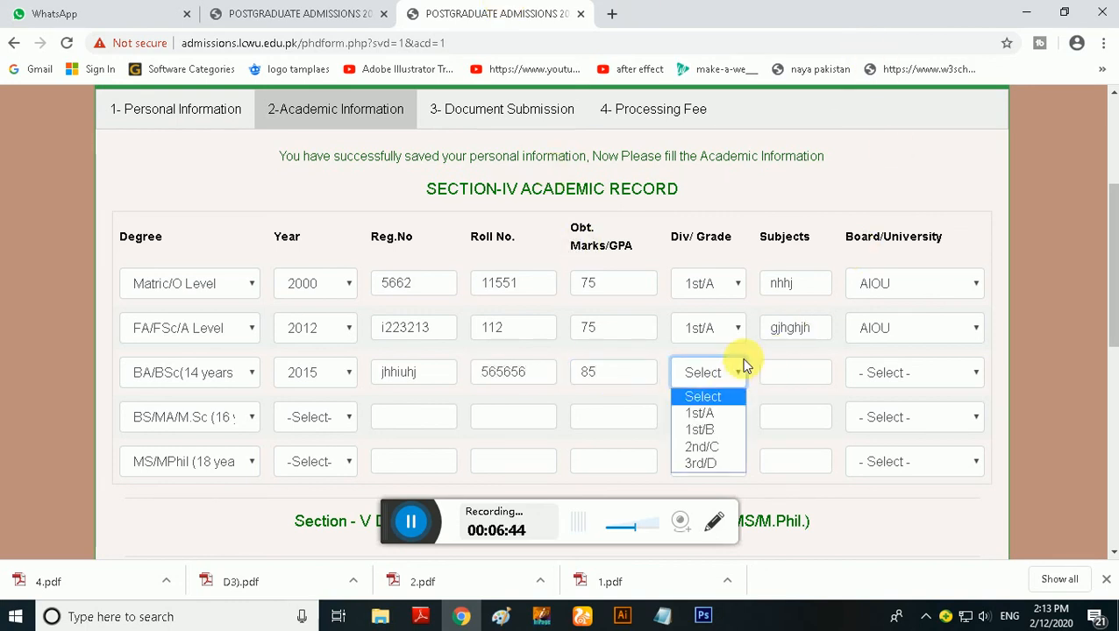
click(725, 413)
click(798, 382)
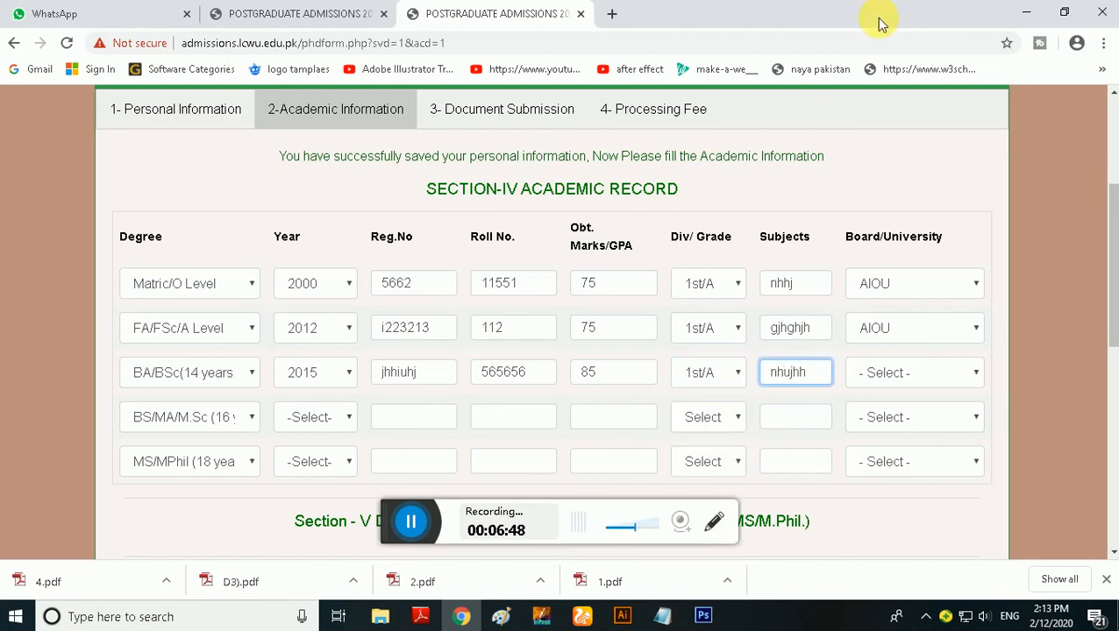
click(878, 372)
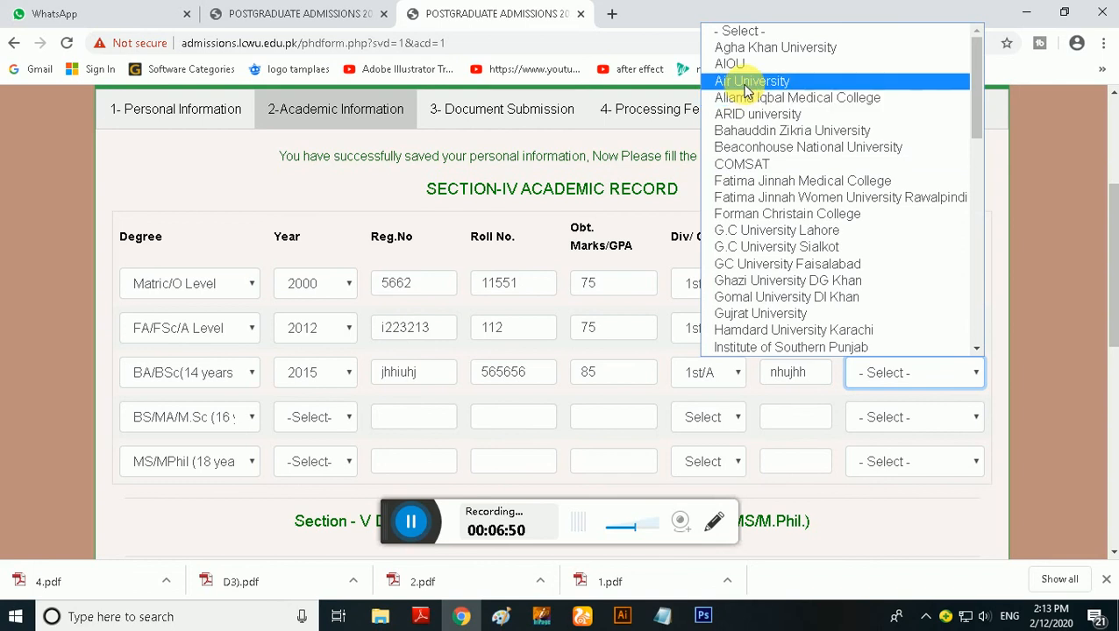
click(748, 82)
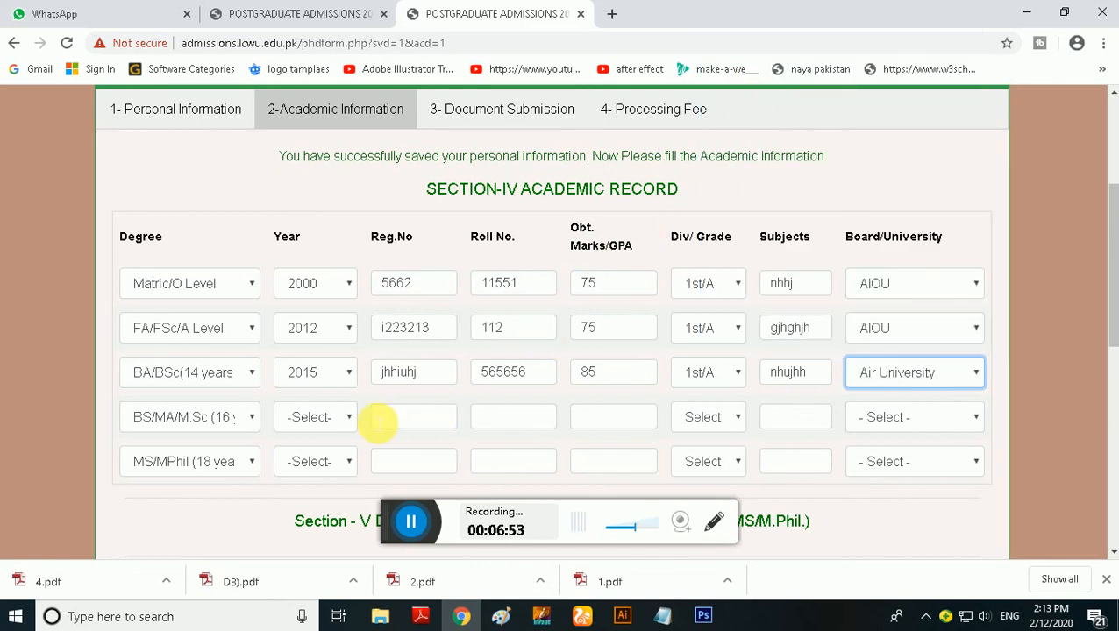
In the BS/MA/M.Sc row, set the year to 2015 and enter the registration number and roll number
click(318, 421)
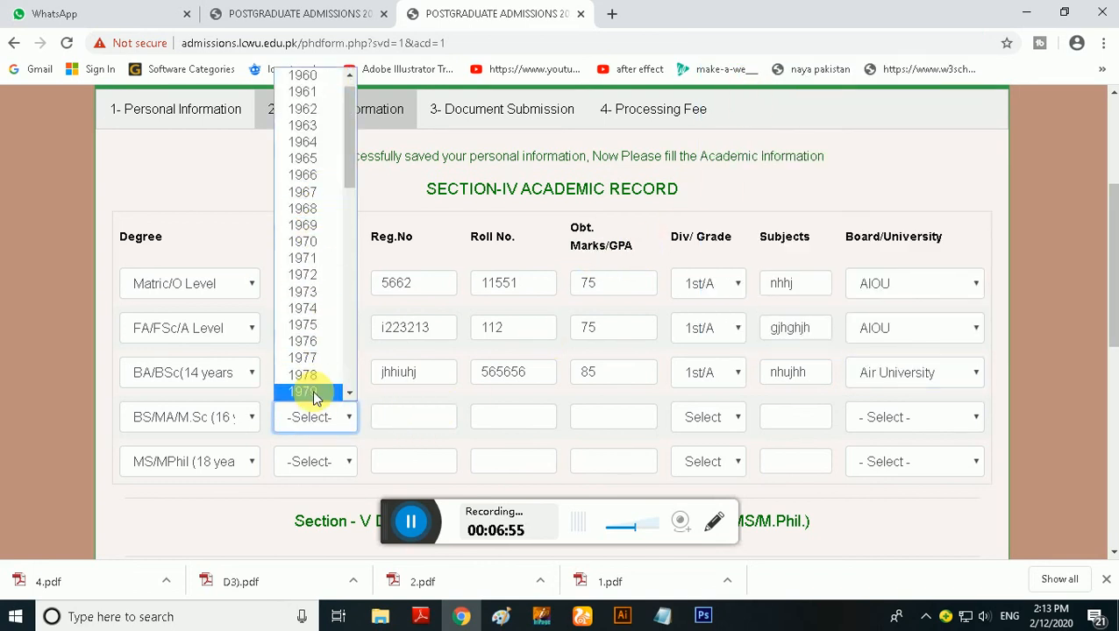
scroll(313, 394, down, 3)
scroll(312, 358, down, 5)
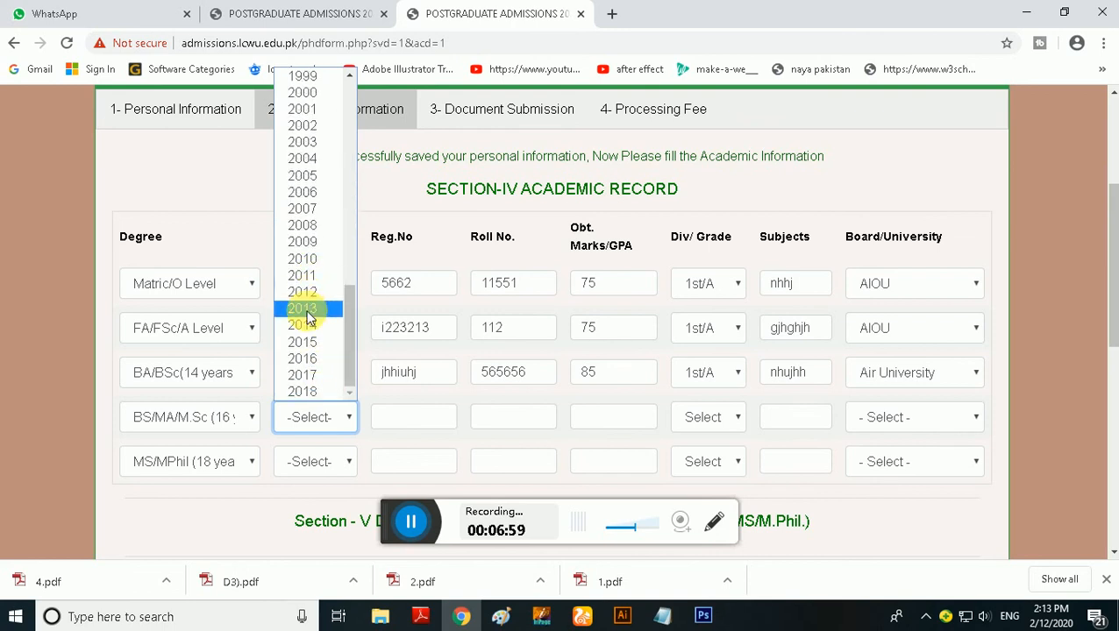
click(312, 342)
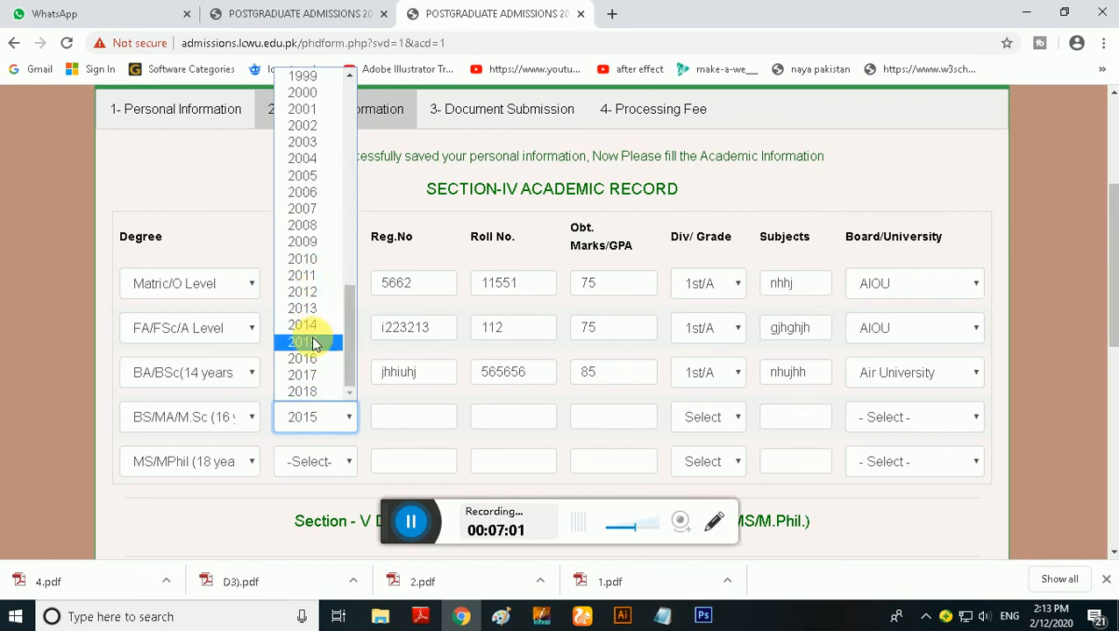
click(407, 419)
text(gj551)
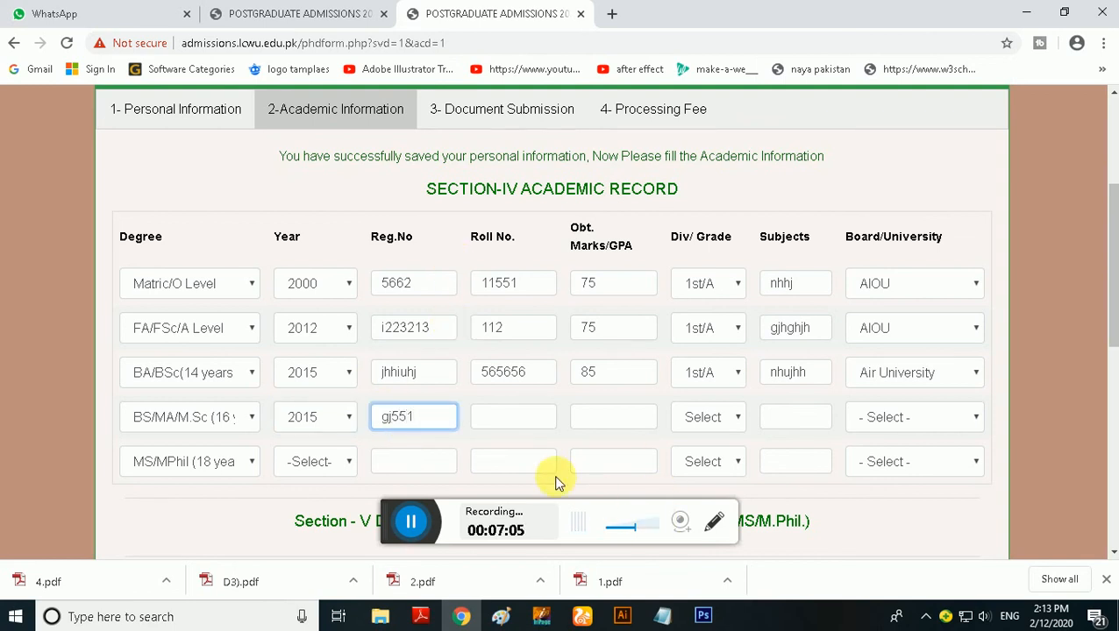
click(532, 423)
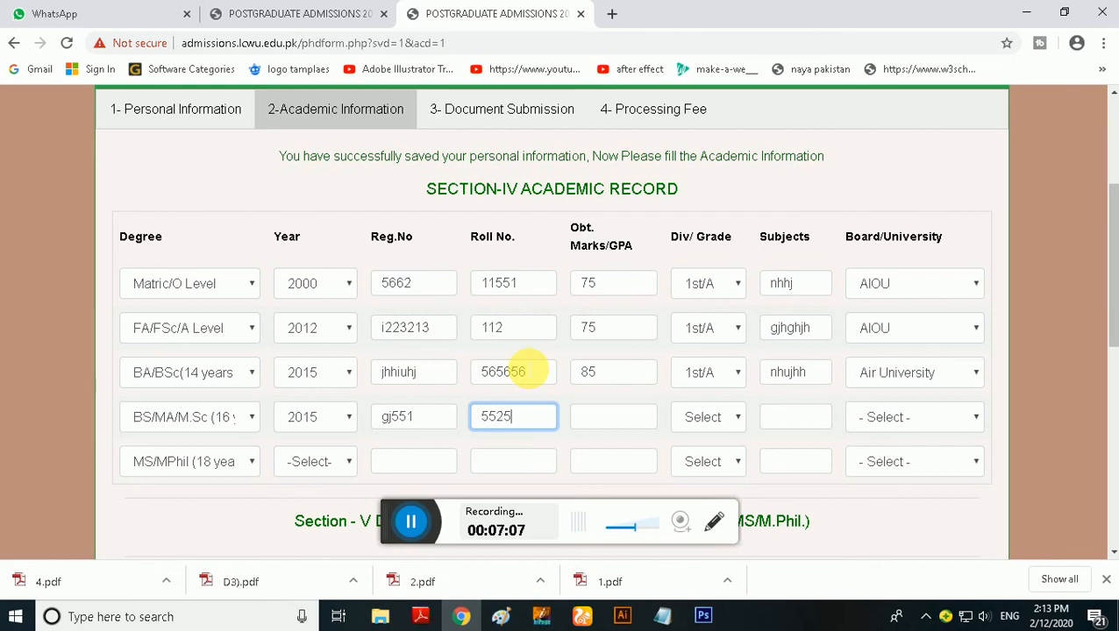
Complete the BS/MA/M.Sc row with marks 90, grade 1st/A, subjects "uhygyhg" and Air University
click(618, 426)
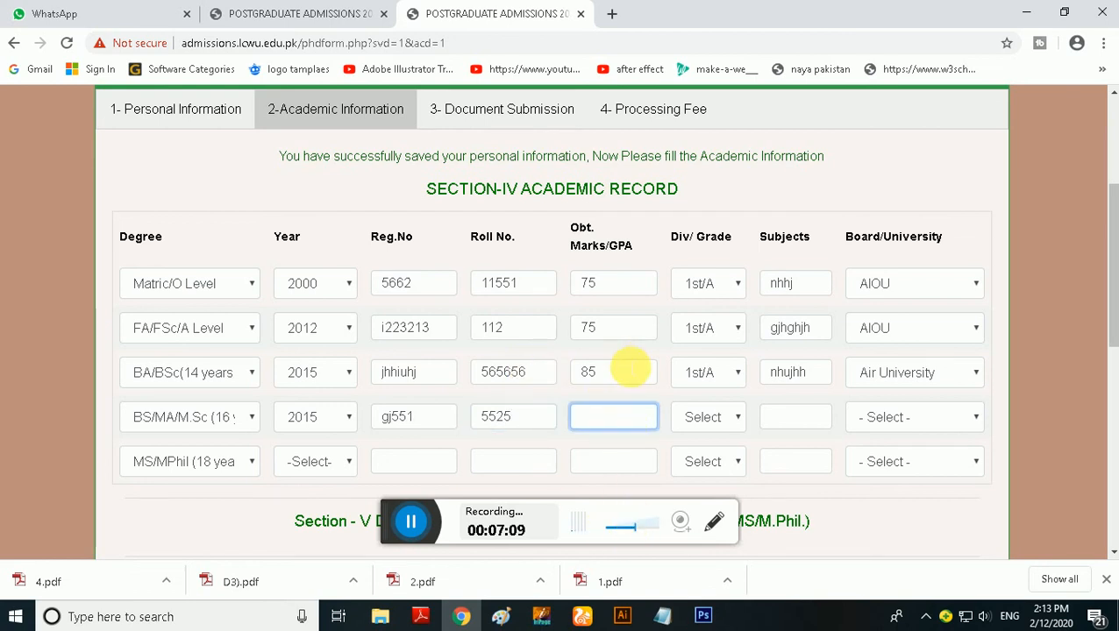
click(706, 418)
click(710, 458)
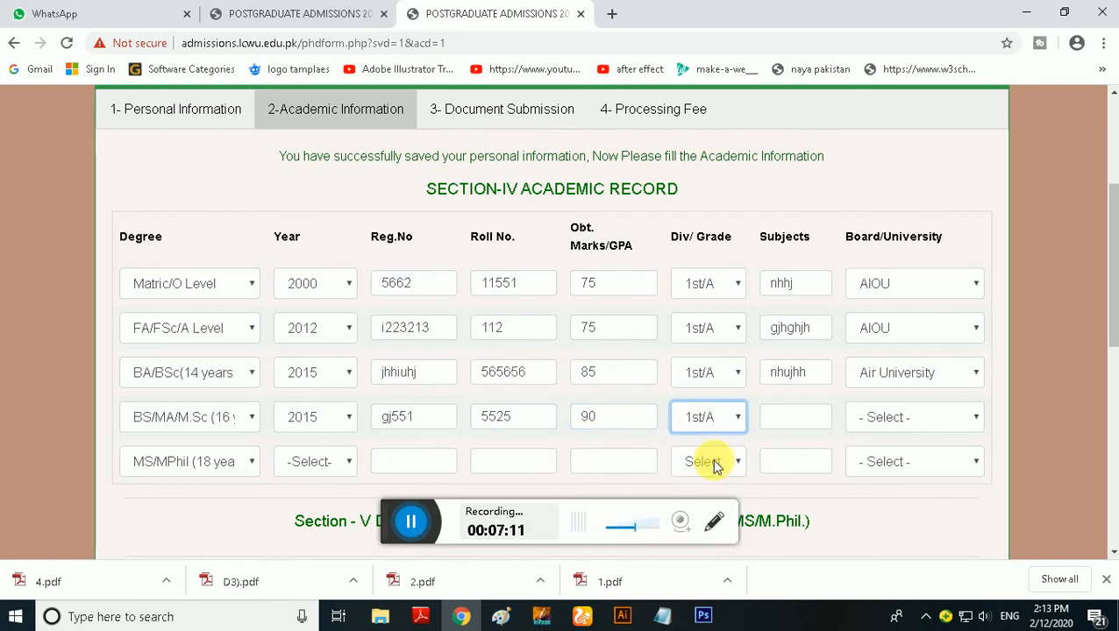
click(794, 428)
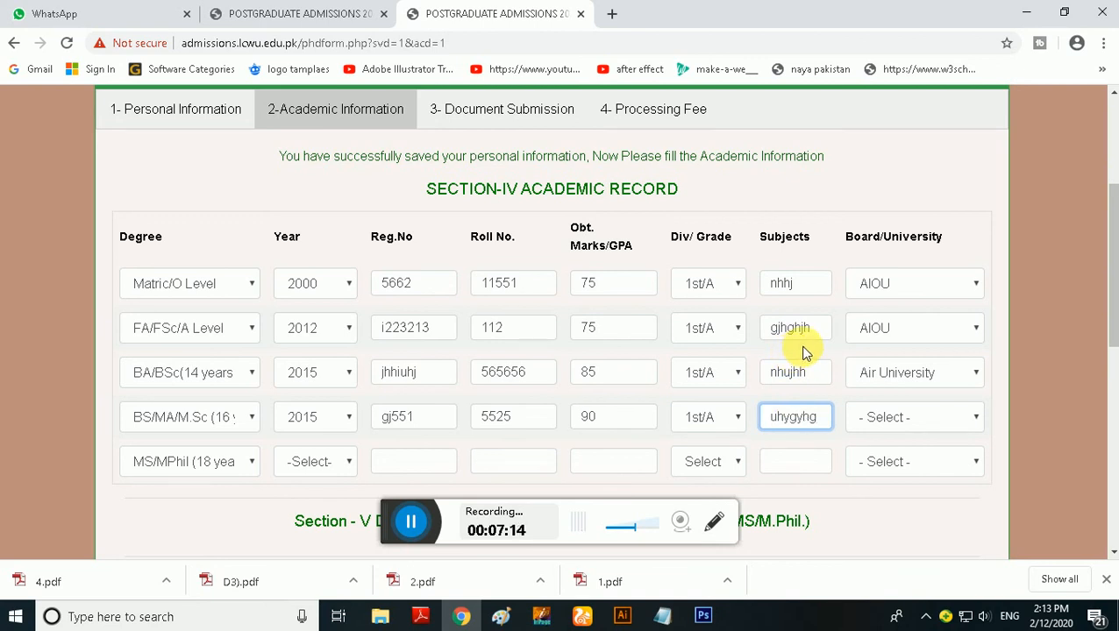
click(907, 423)
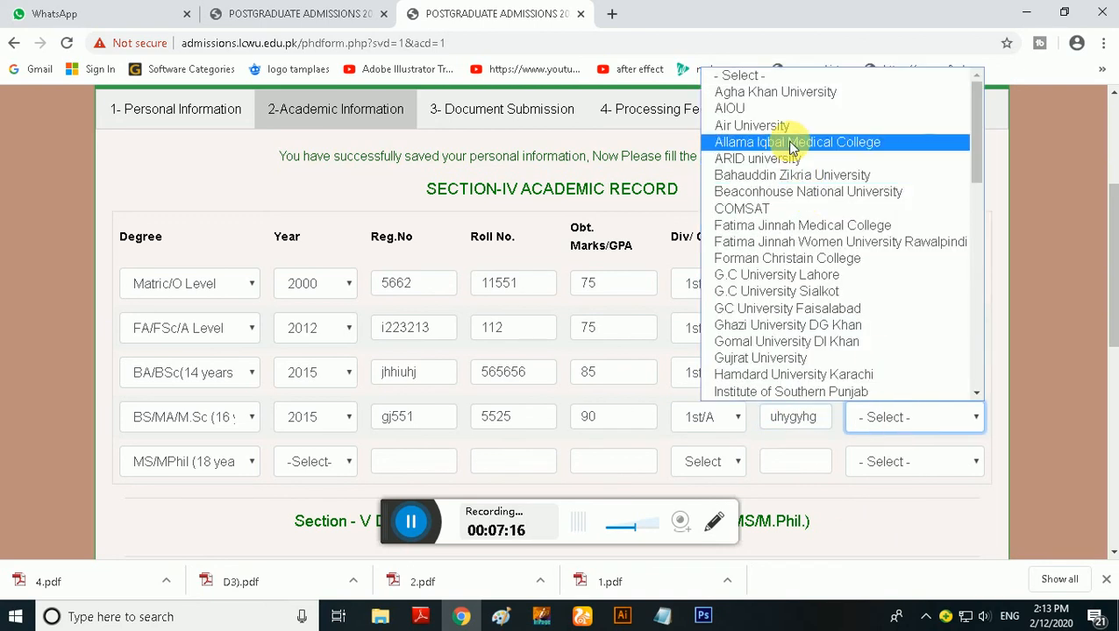
click(763, 128)
In the MS/MPhil row, set the year to 2018 and enter the registration number and roll number
scroll(521, 355, down, 1)
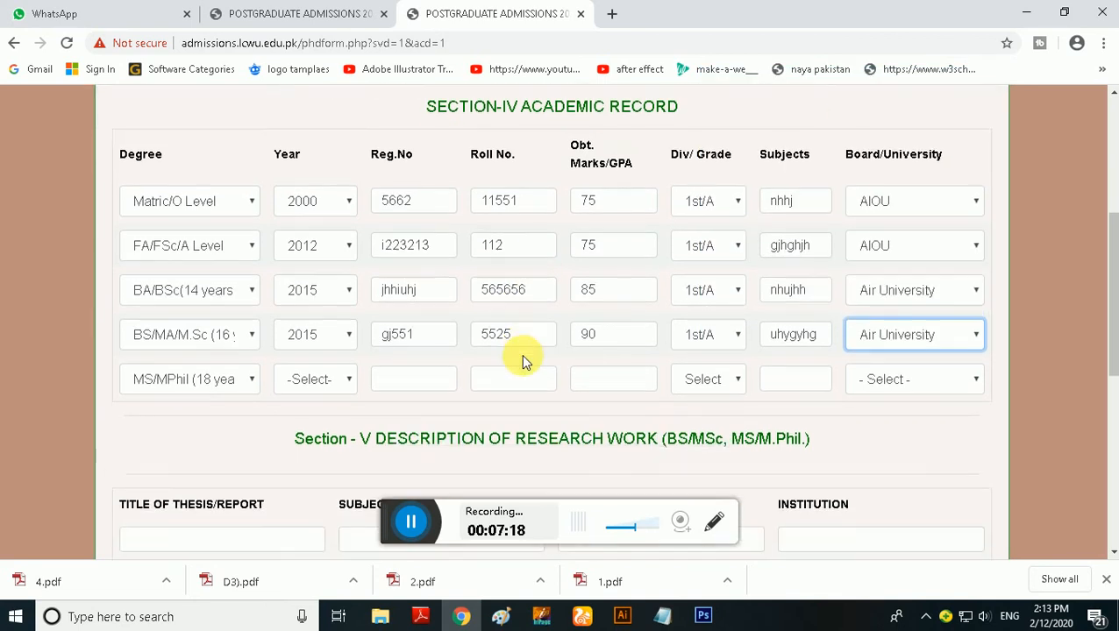
click(313, 381)
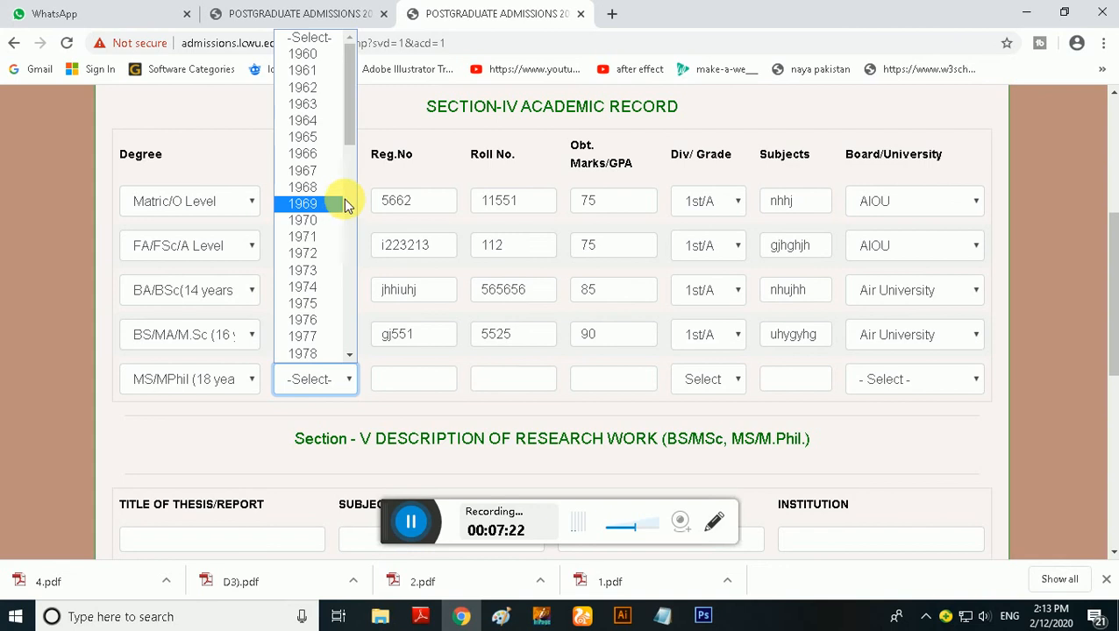
drag(351, 142, 356, 348)
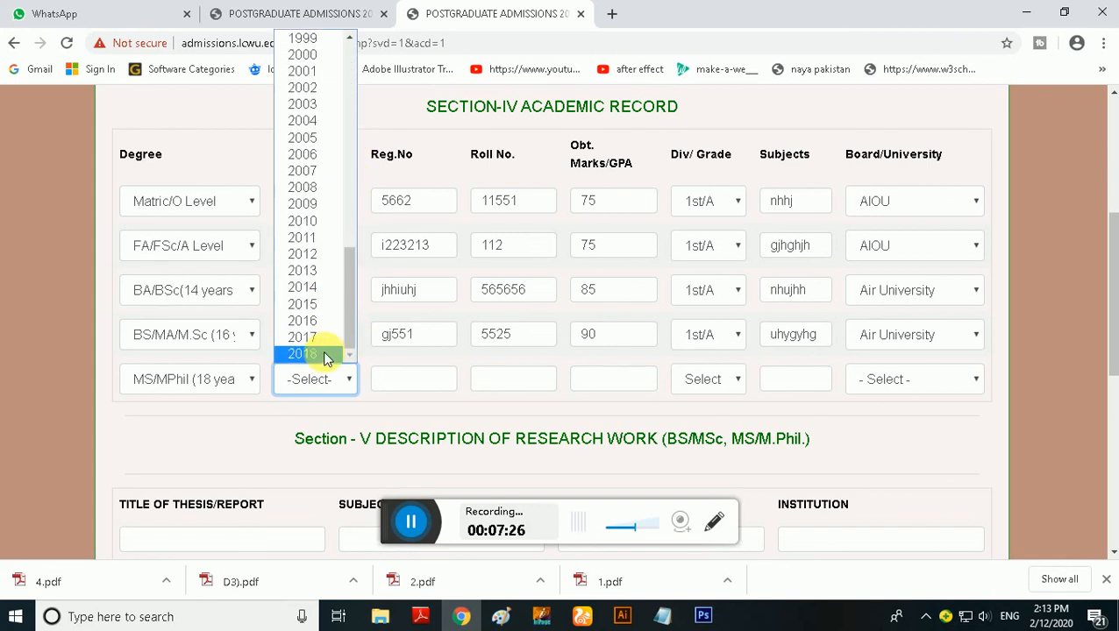
click(323, 353)
click(416, 381)
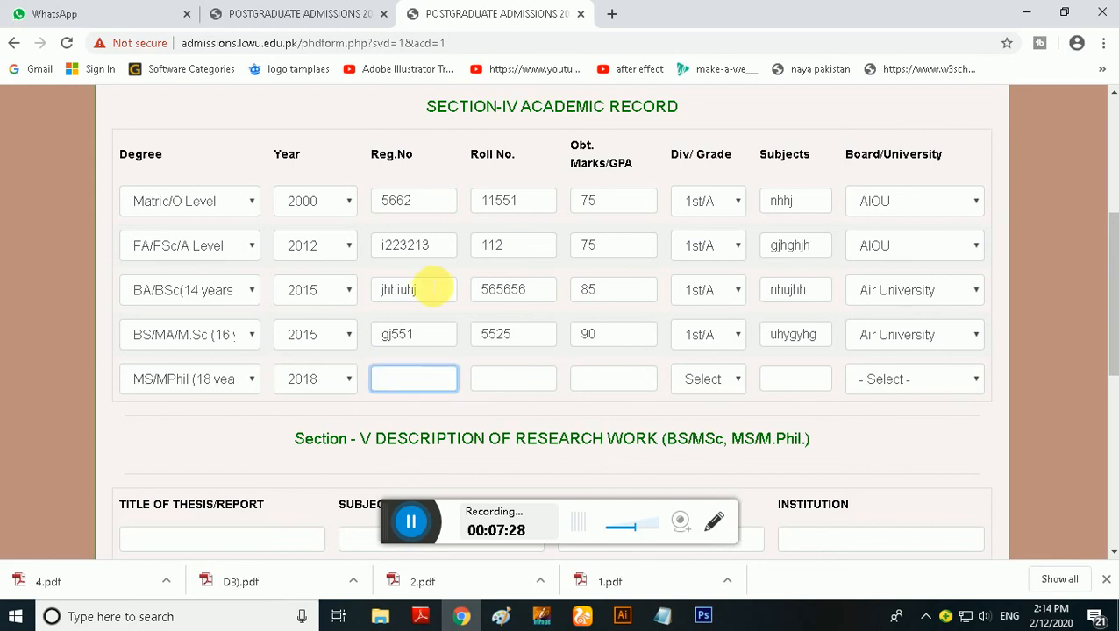
click(520, 391)
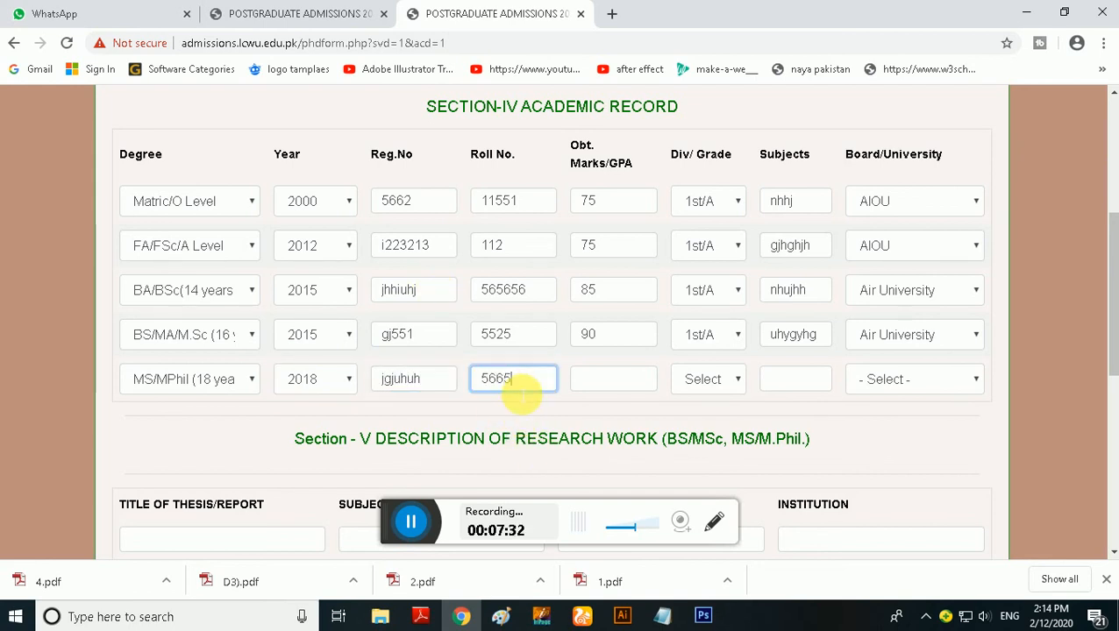
Complete the MS/MPhil row with marks 90, grade 1st/A, subjects "bhjh" and Air University
click(595, 384)
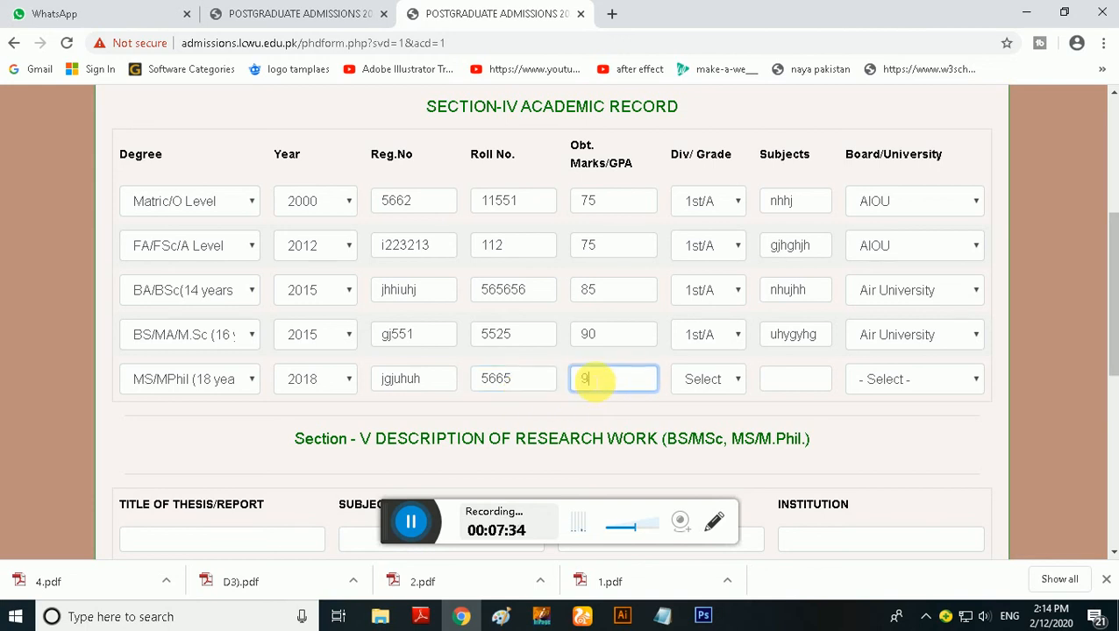
click(699, 405)
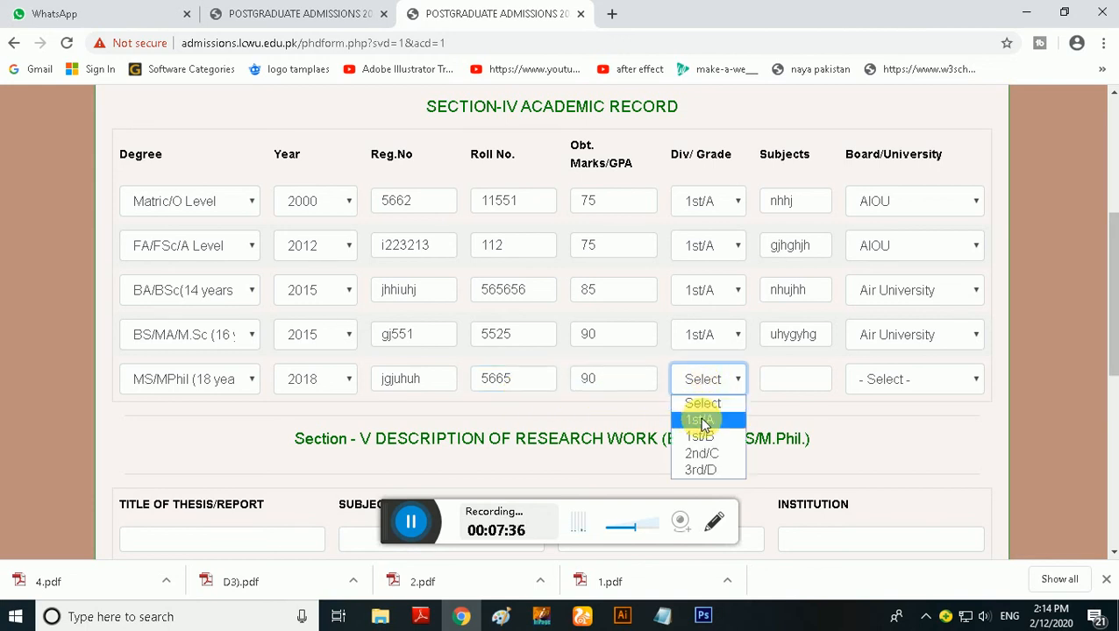
click(702, 417)
click(781, 380)
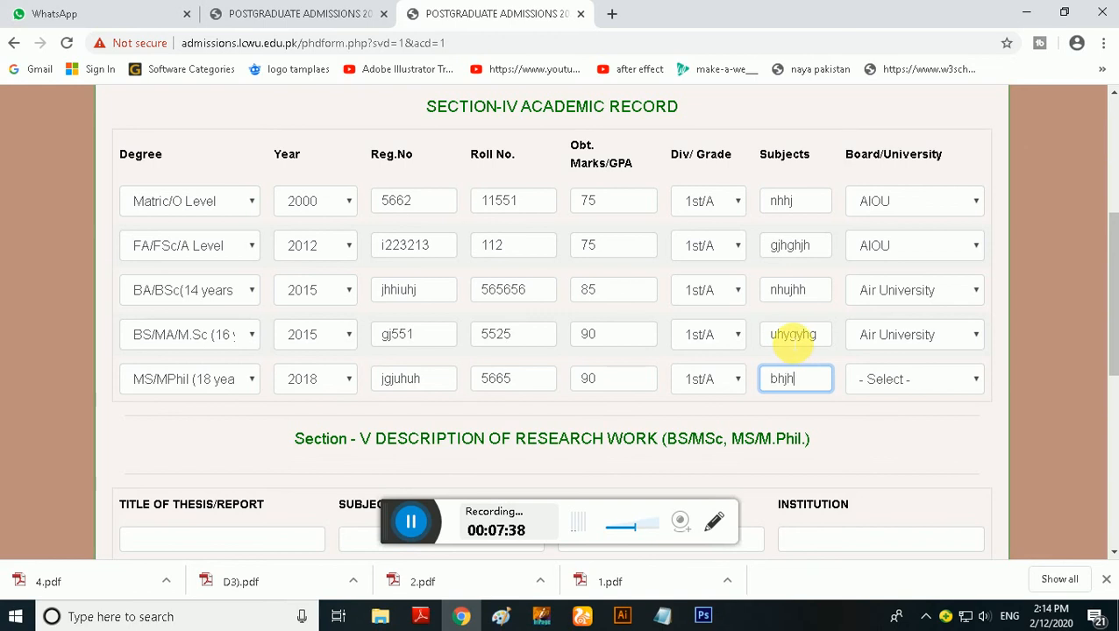
click(877, 382)
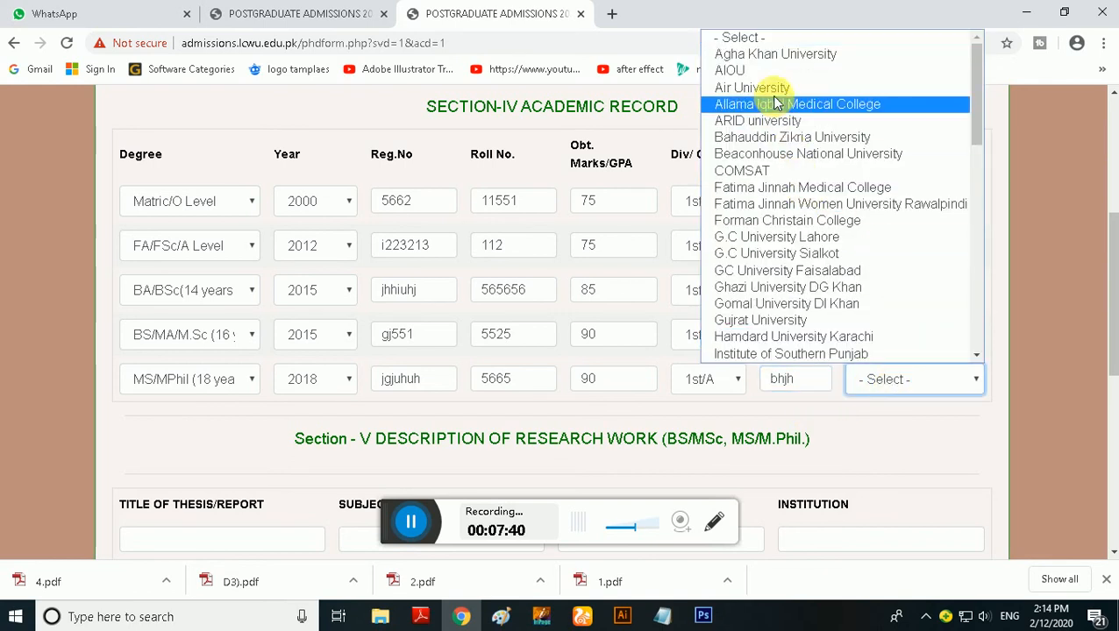
click(887, 85)
In the first research work row, enter the thesis title "bhjb", subject "kjnjk" and year 2019
scroll(566, 366, down, 2)
scroll(566, 367, down, 3)
scroll(312, 215, up, 1)
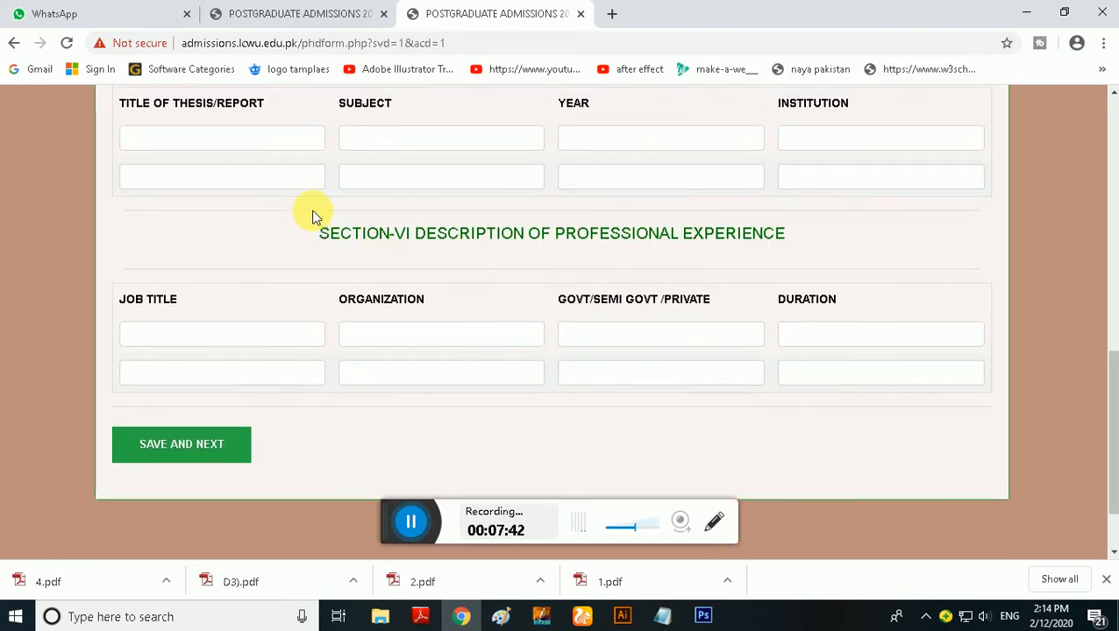
click(267, 210)
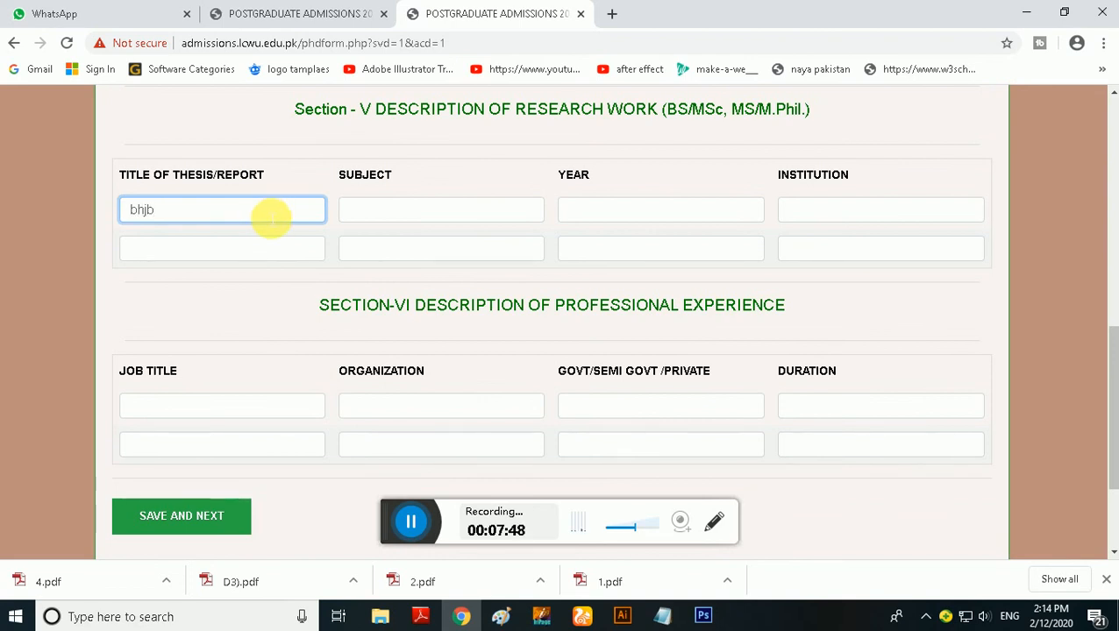
click(426, 215)
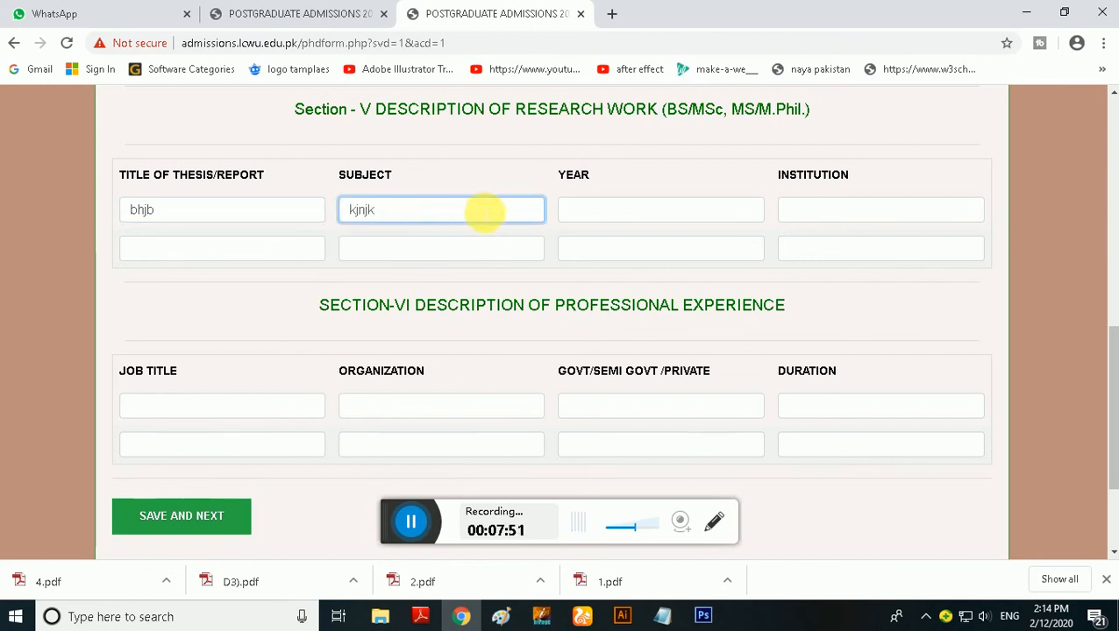
click(638, 223)
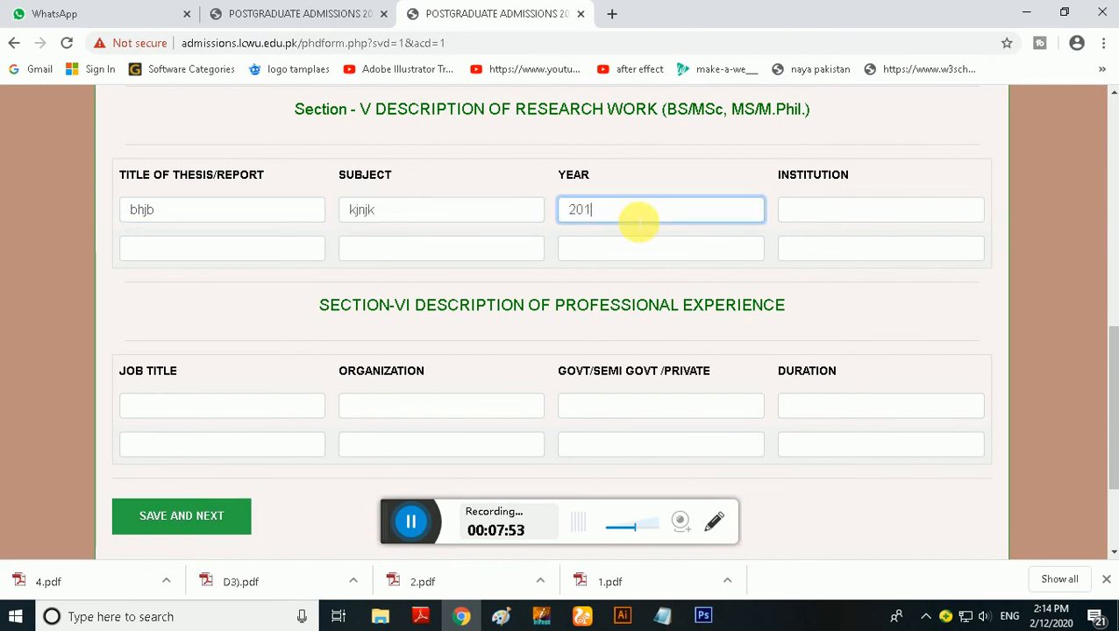
text(2019)
Check the university chosen in the academic record and enter "air" as the institution in the first research work row
scroll(782, 320, up, 1)
click(814, 300)
scroll(832, 304, up, 3)
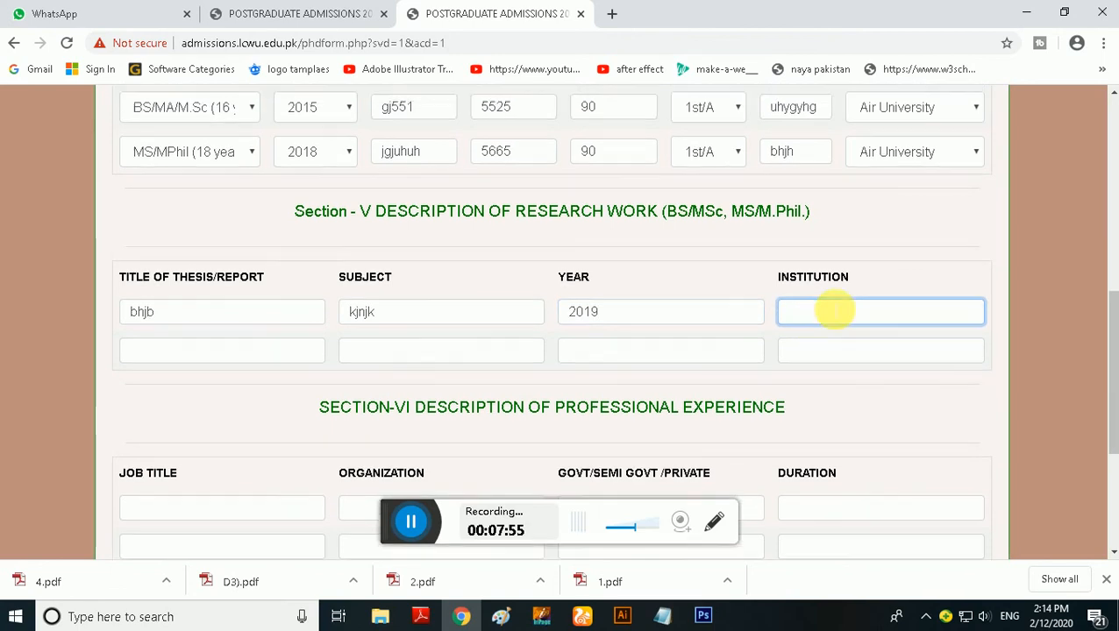
click(865, 293)
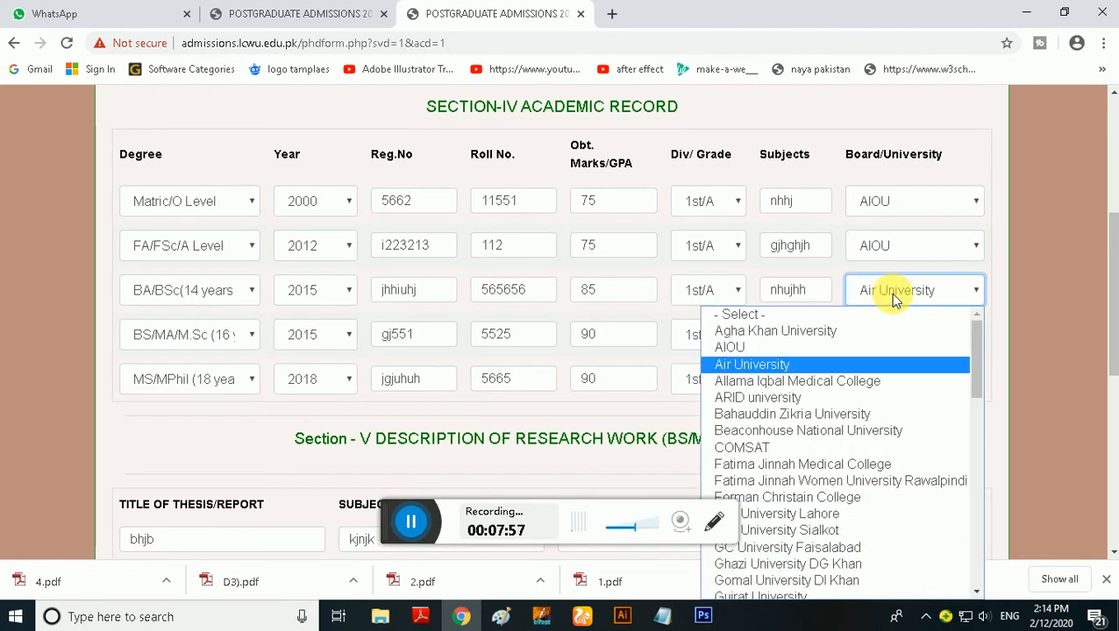
scroll(845, 375, down, 5)
scroll(750, 474, down, 2)
scroll(750, 473, down, 2)
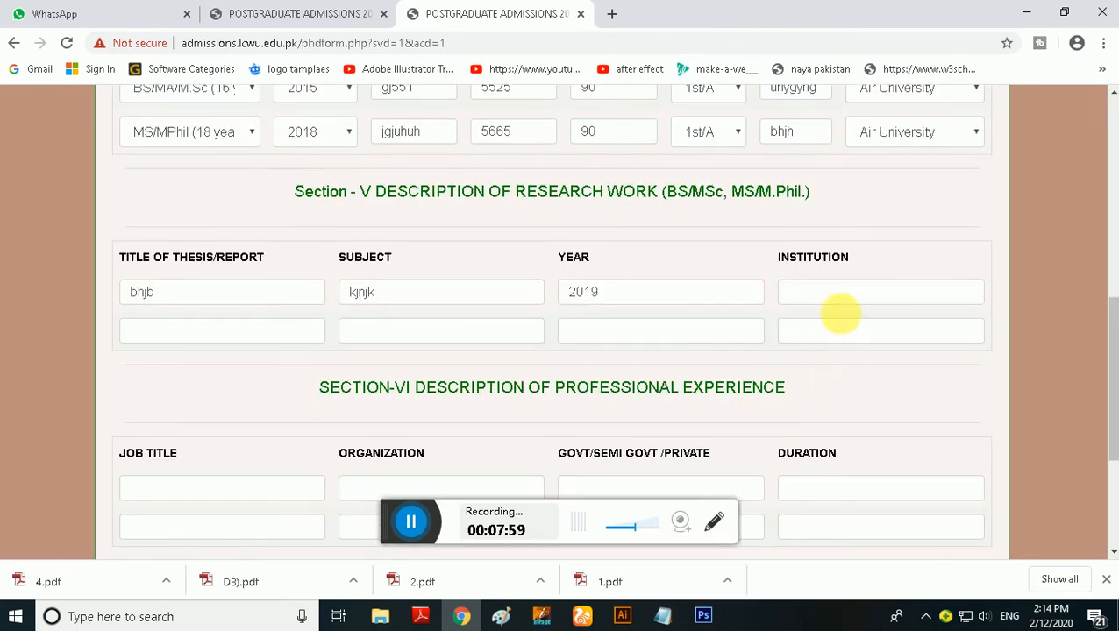
click(844, 298)
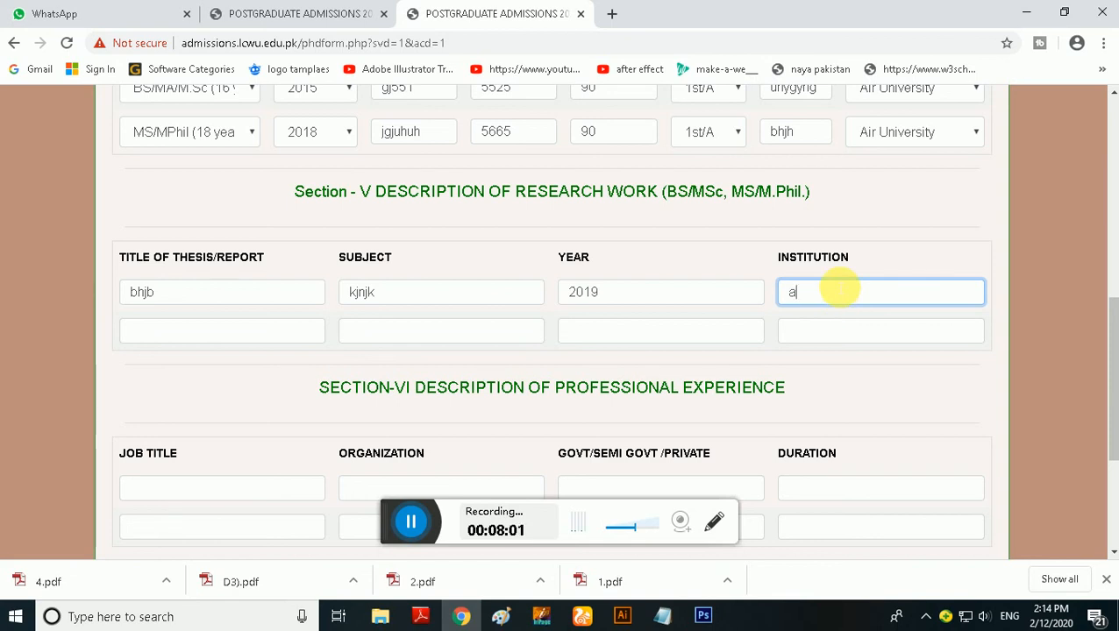
Try to save the academic information, leaving the second research row and the professional experience section blank
click(225, 340)
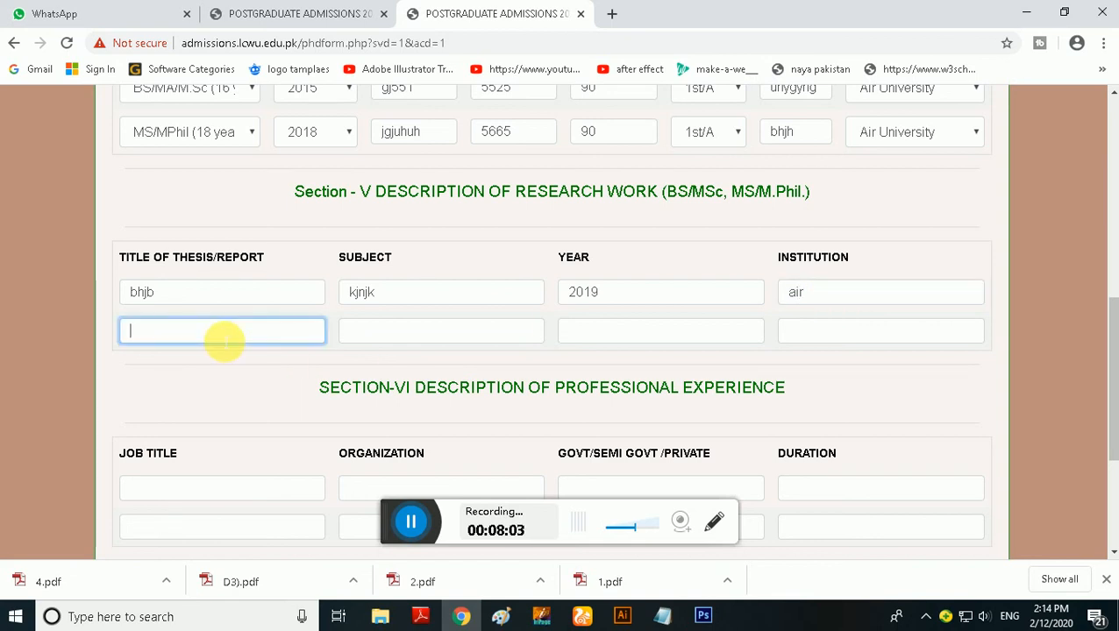
scroll(225, 342, down, 3)
click(230, 332)
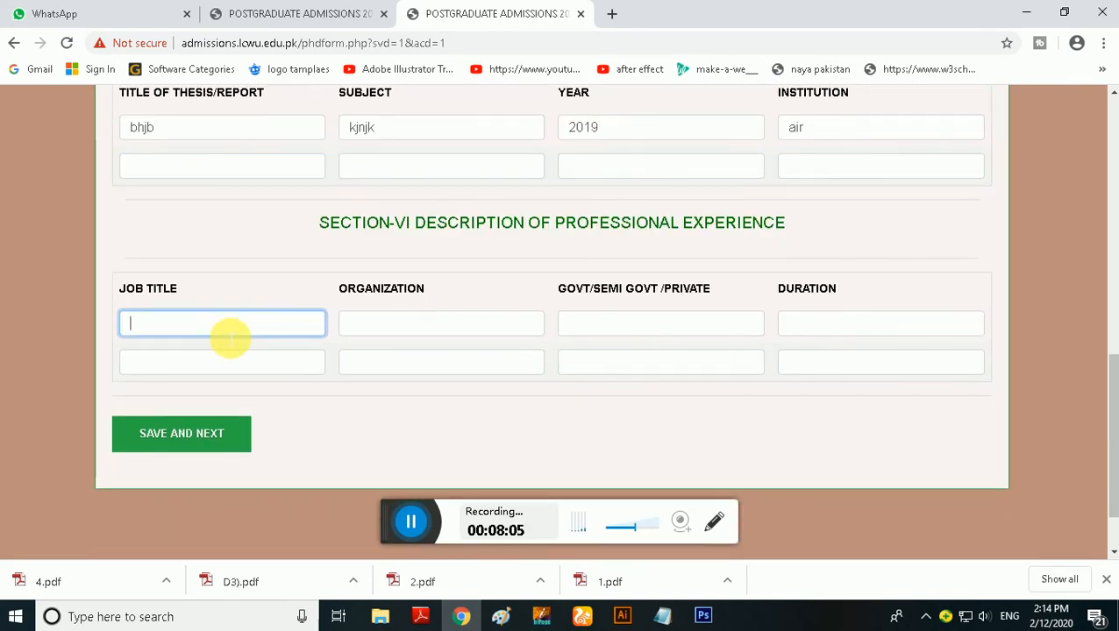
click(244, 438)
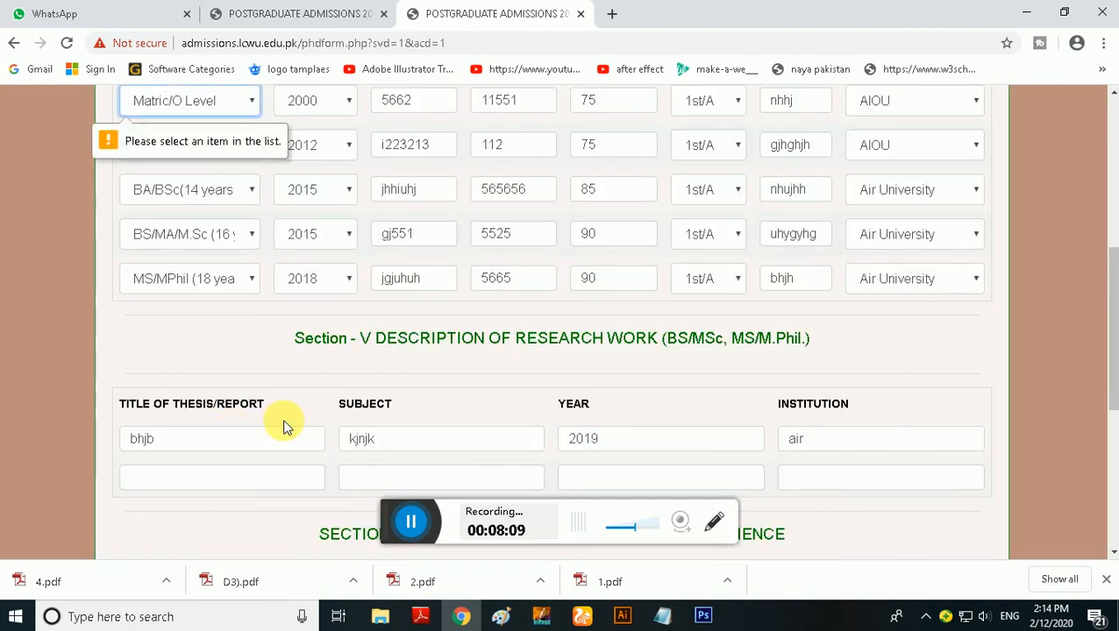
Choose Matric as the degree in the first academic record row and F.Sc (Pre-Med) in the second
scroll(282, 414, up, 4)
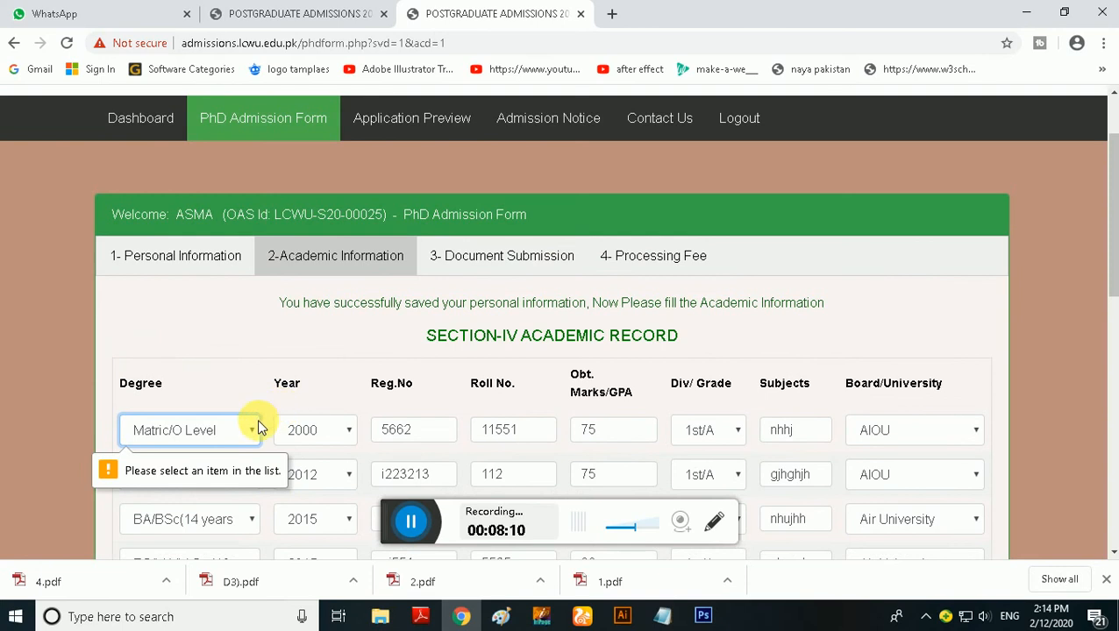
click(254, 430)
click(196, 206)
scroll(252, 314, down, 2)
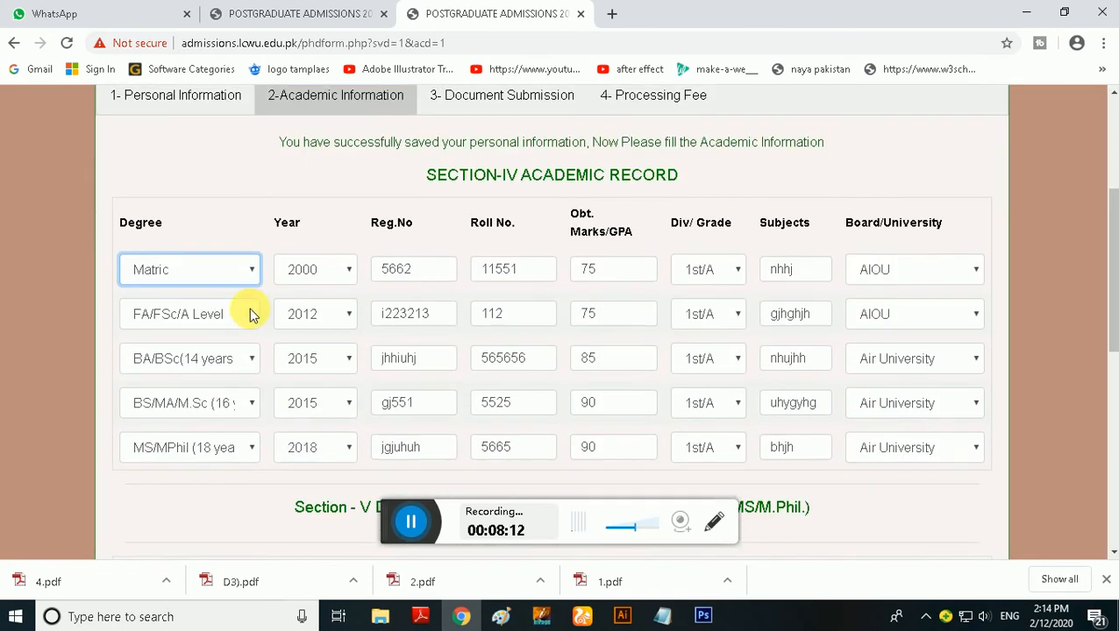
click(249, 313)
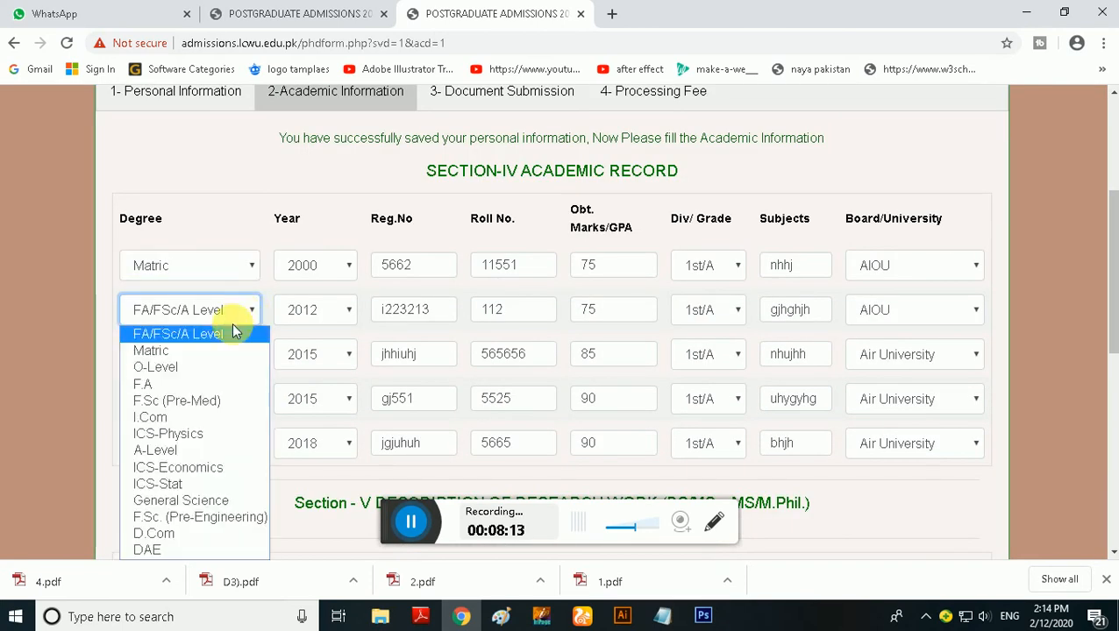
click(203, 405)
Choose B.A as the degree in the third academic record row and M.S in the fourth
click(200, 400)
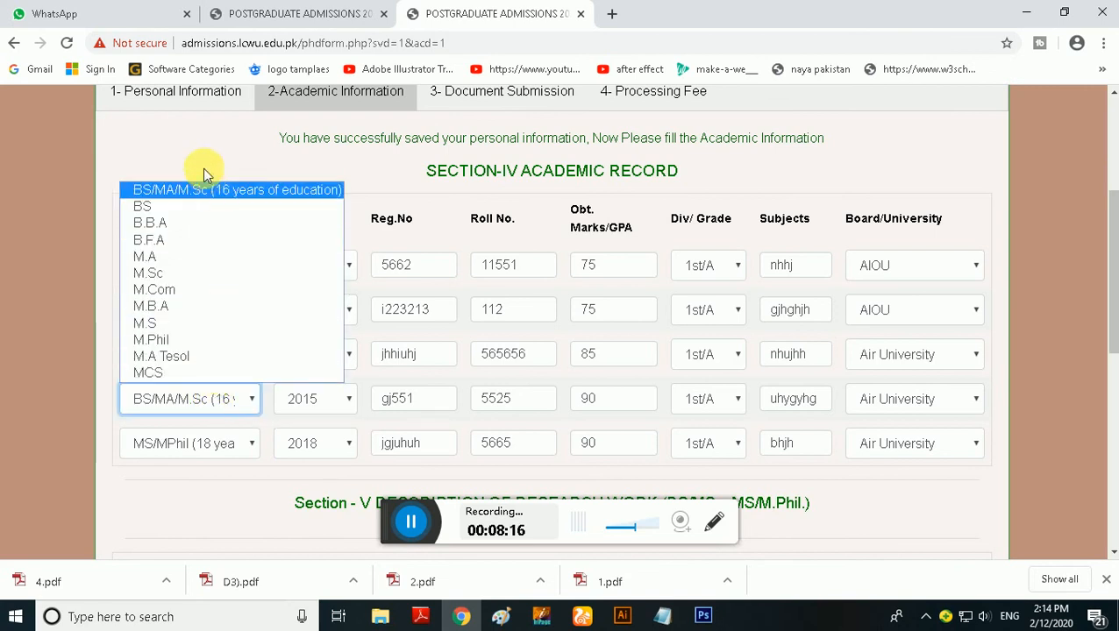
click(204, 186)
click(225, 354)
click(197, 393)
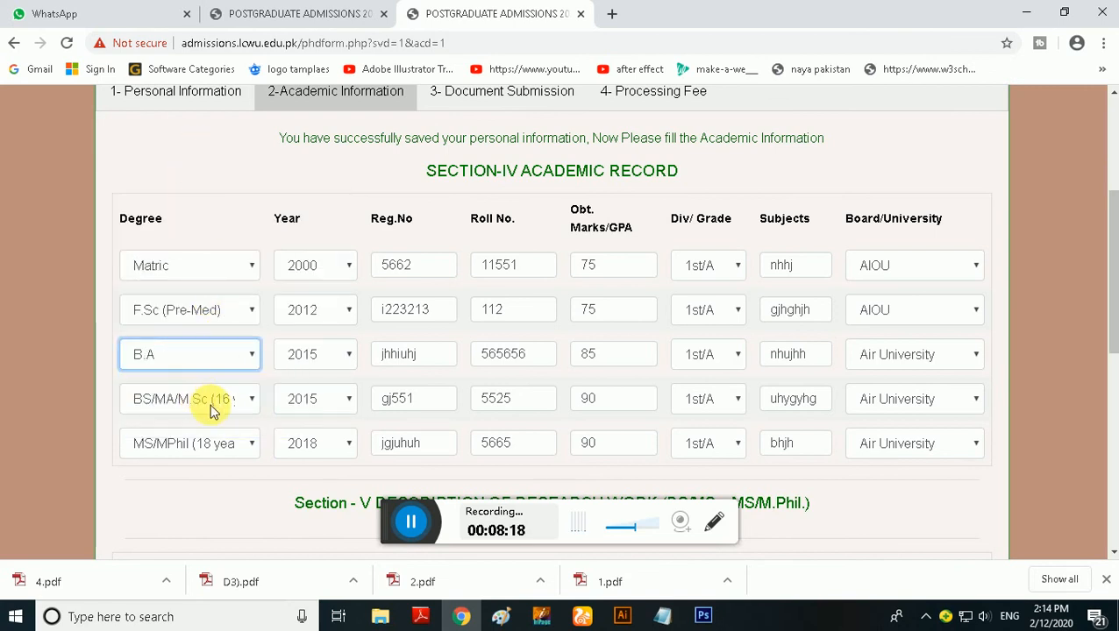
click(210, 404)
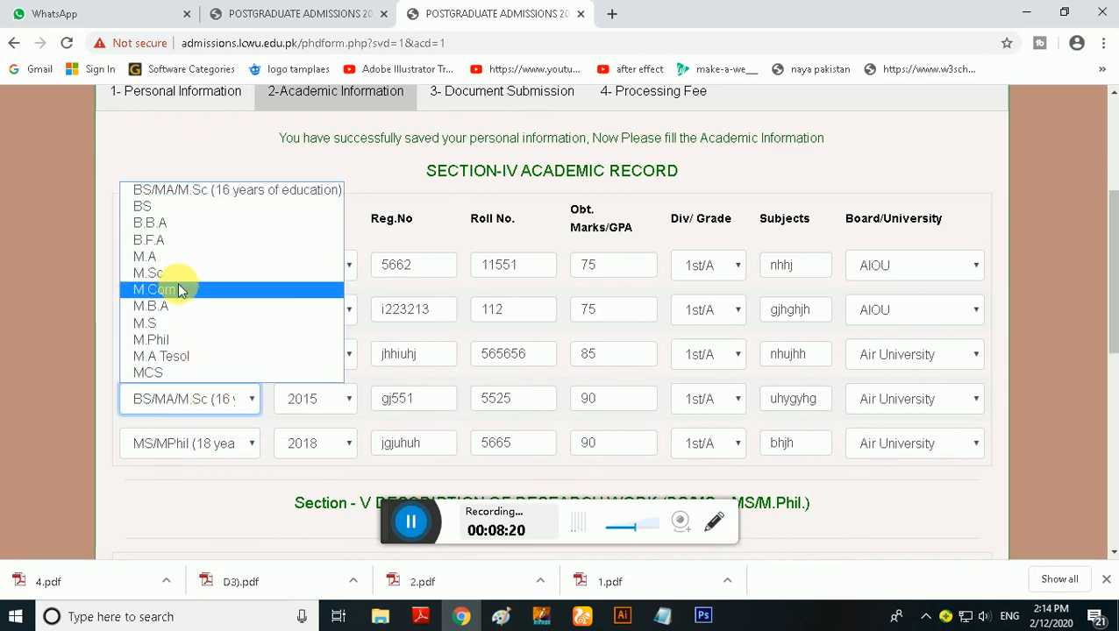
click(174, 322)
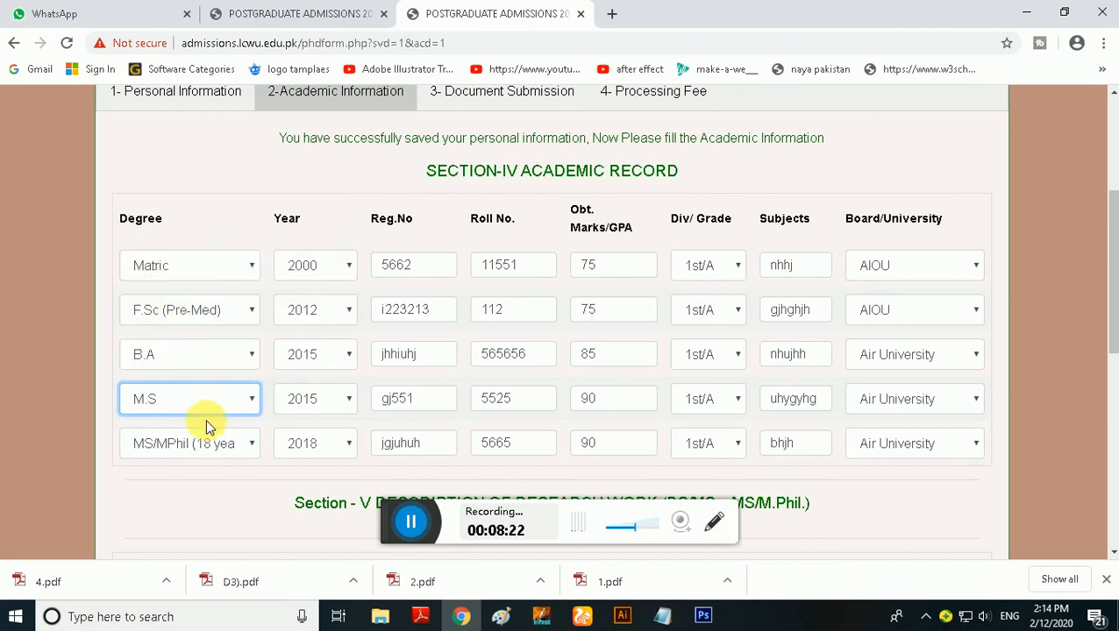
Choose M.Phil as the degree in the last academic record row and save the academic information
click(215, 445)
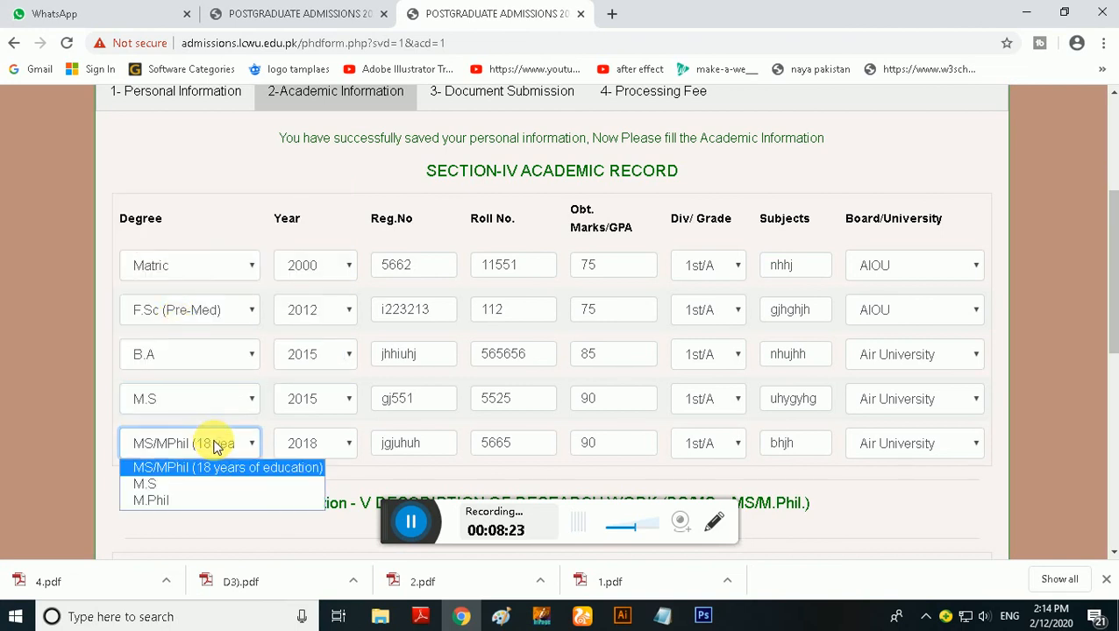
click(198, 499)
scroll(233, 464, down, 3)
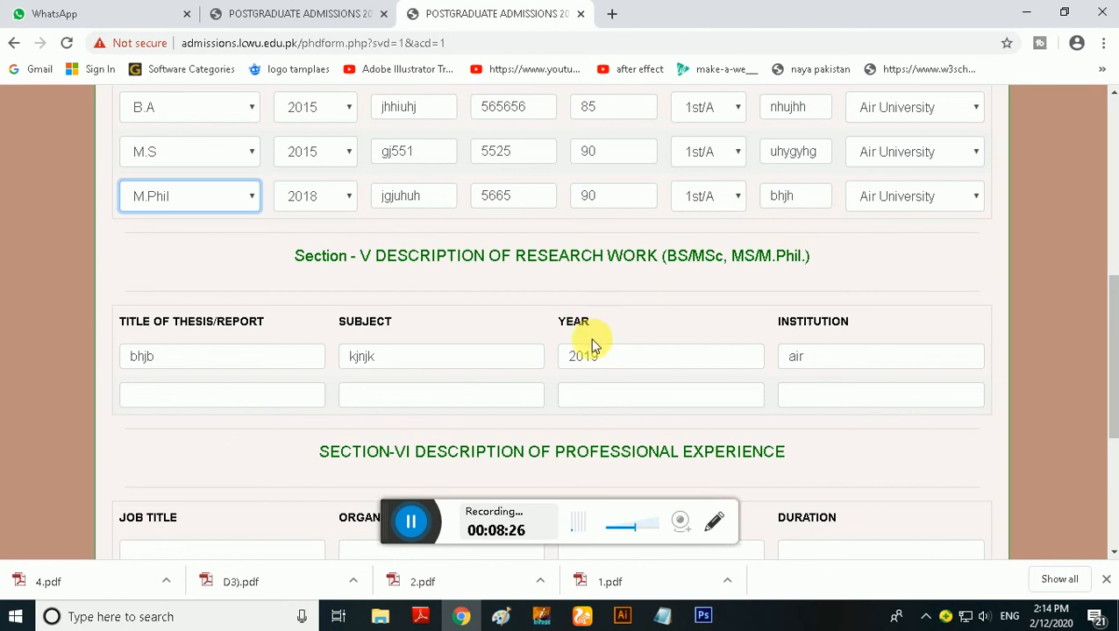
scroll(591, 342, down, 3)
click(230, 410)
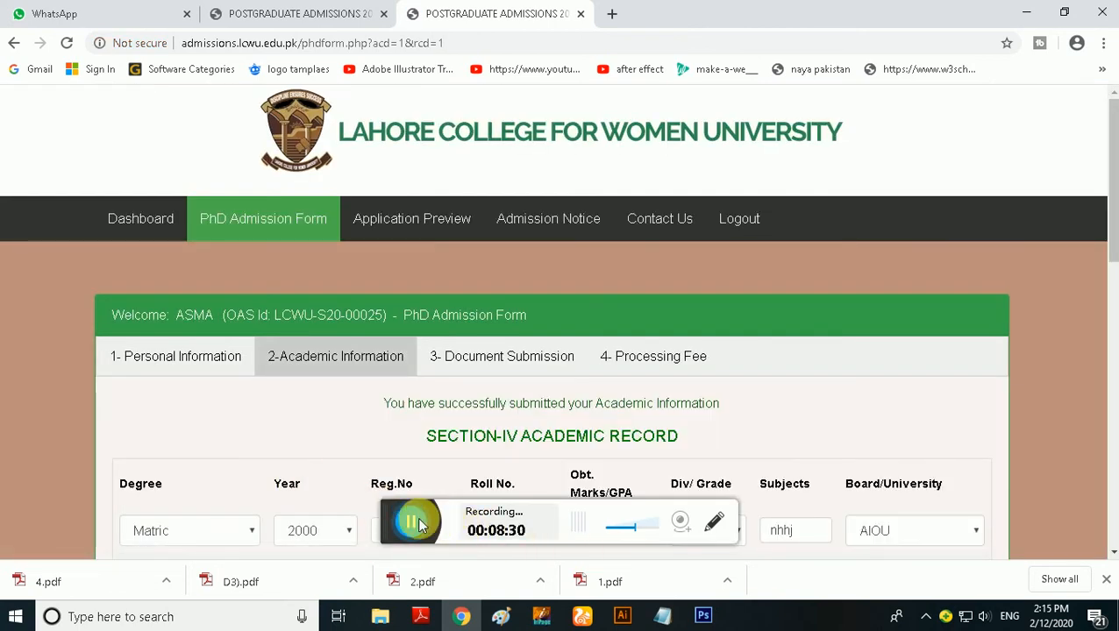
scroll(358, 523, down, 2)
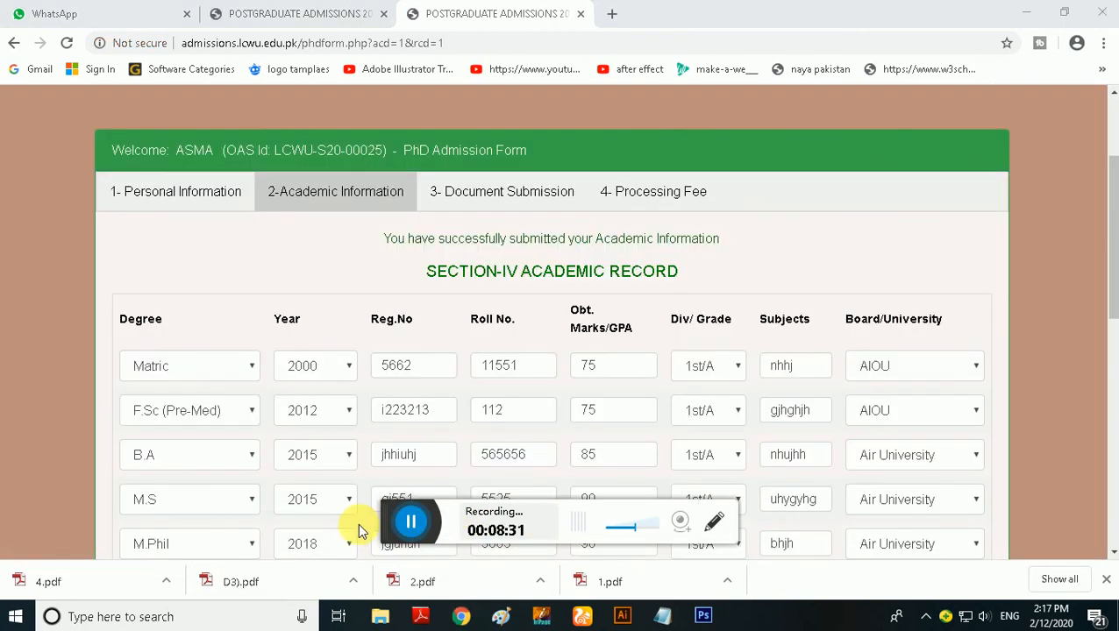
Update the saved academic information, leaving the professional experience section blank
scroll(368, 479, down, 6)
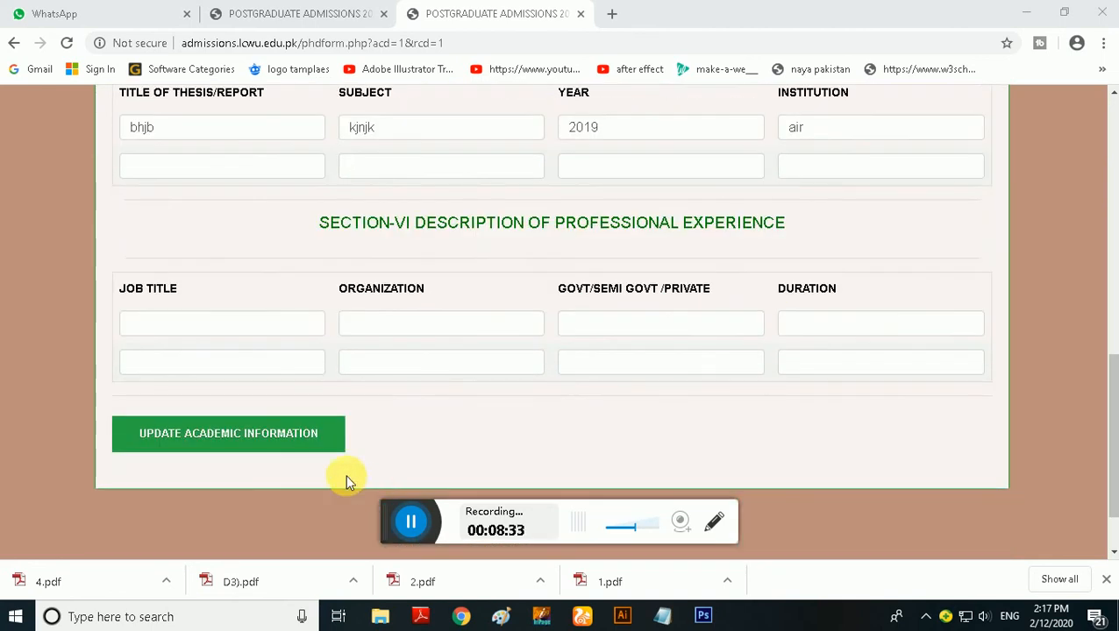
click(289, 443)
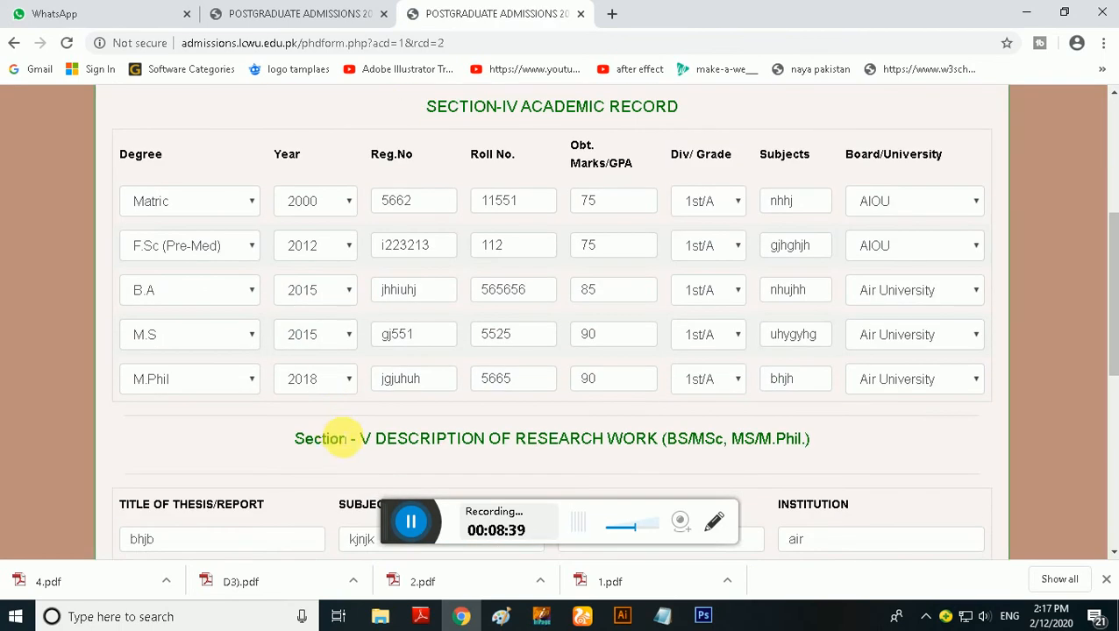
scroll(338, 438, down, 6)
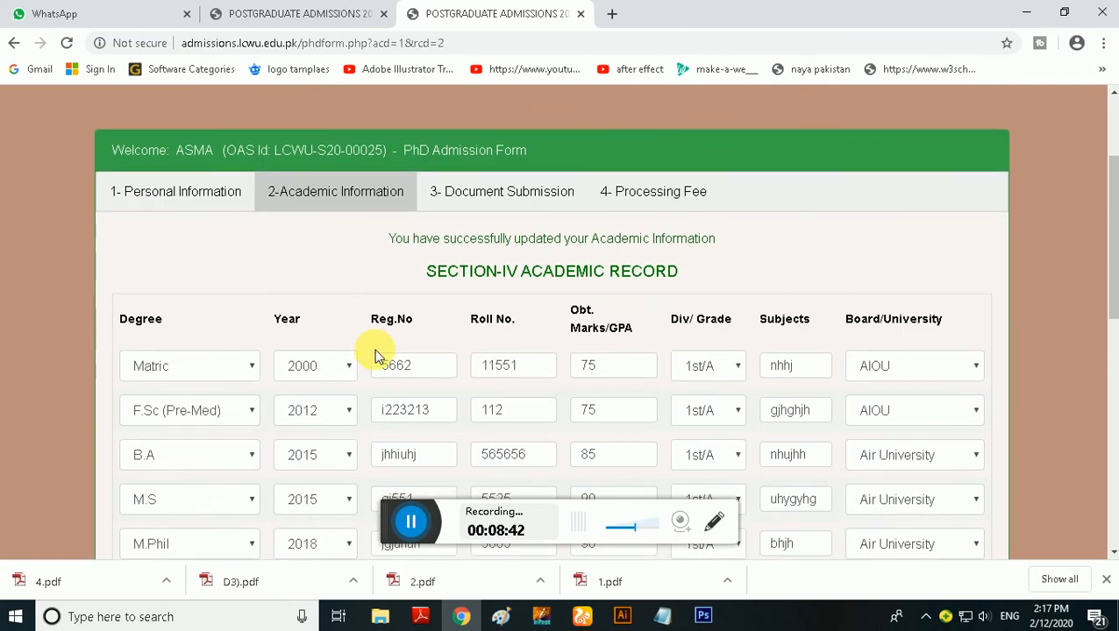
scroll(374, 349, down, 8)
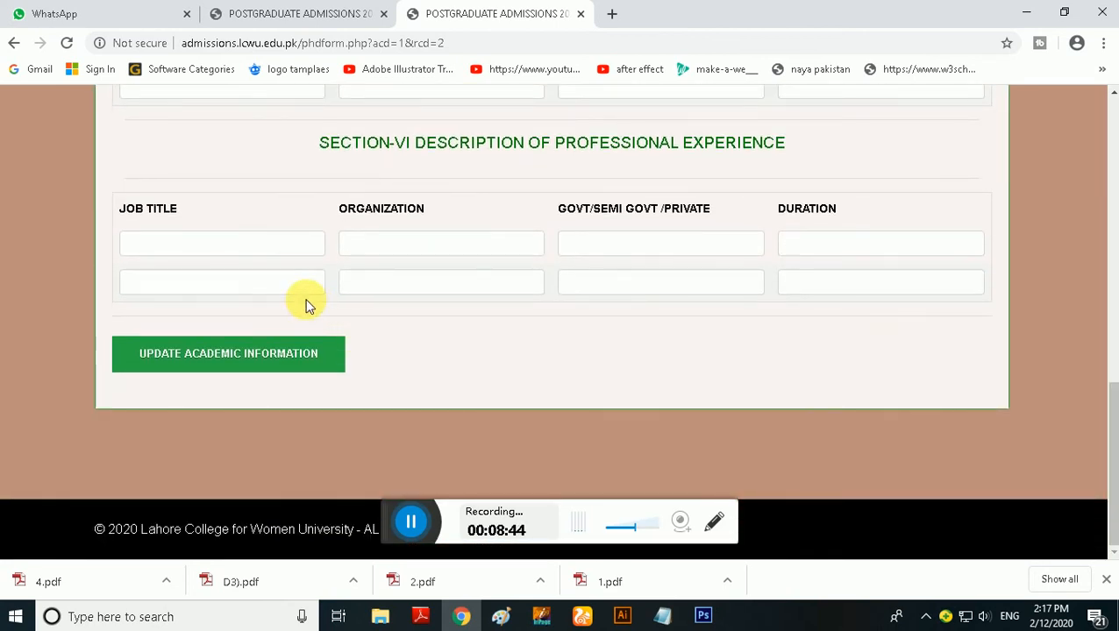
Return two pages in the browsing history and open the form's document submission section
click(15, 45)
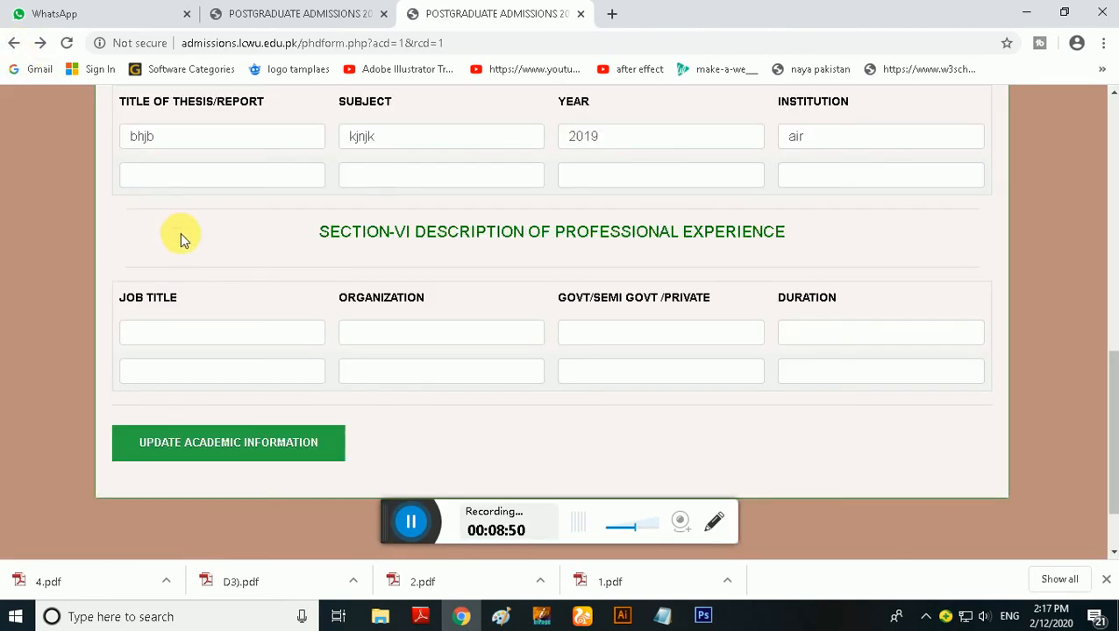
click(14, 43)
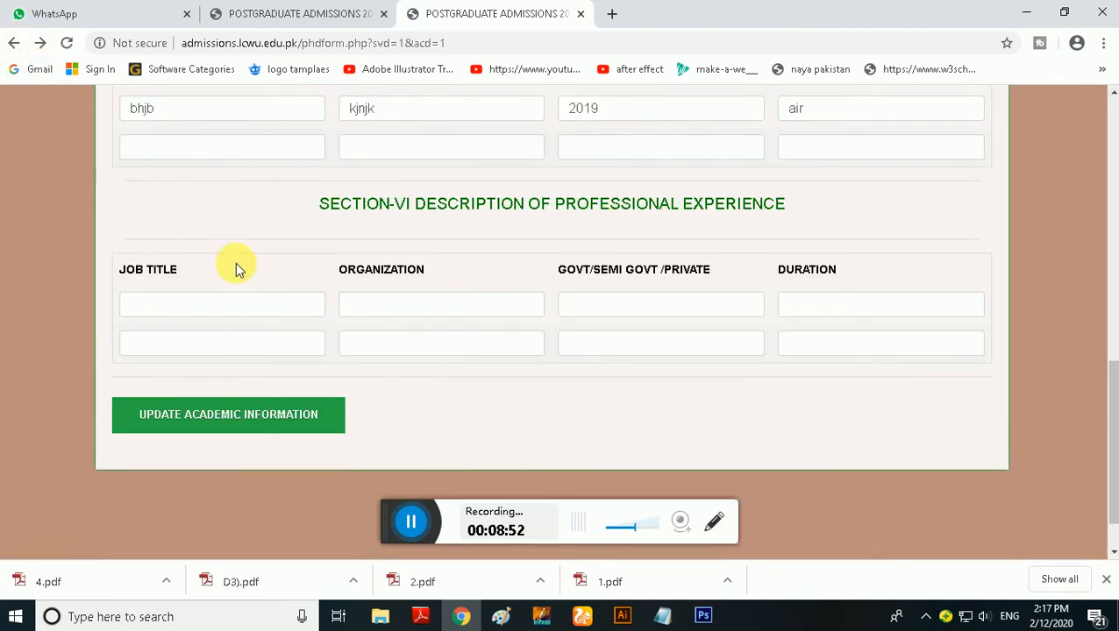
scroll(367, 349, up, 10)
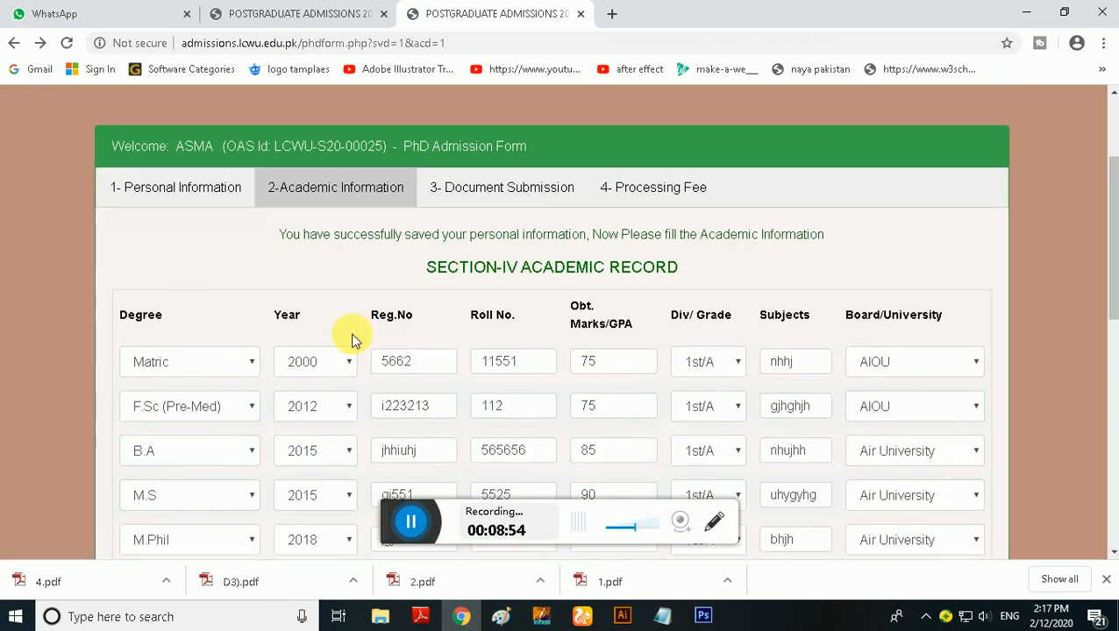
click(468, 204)
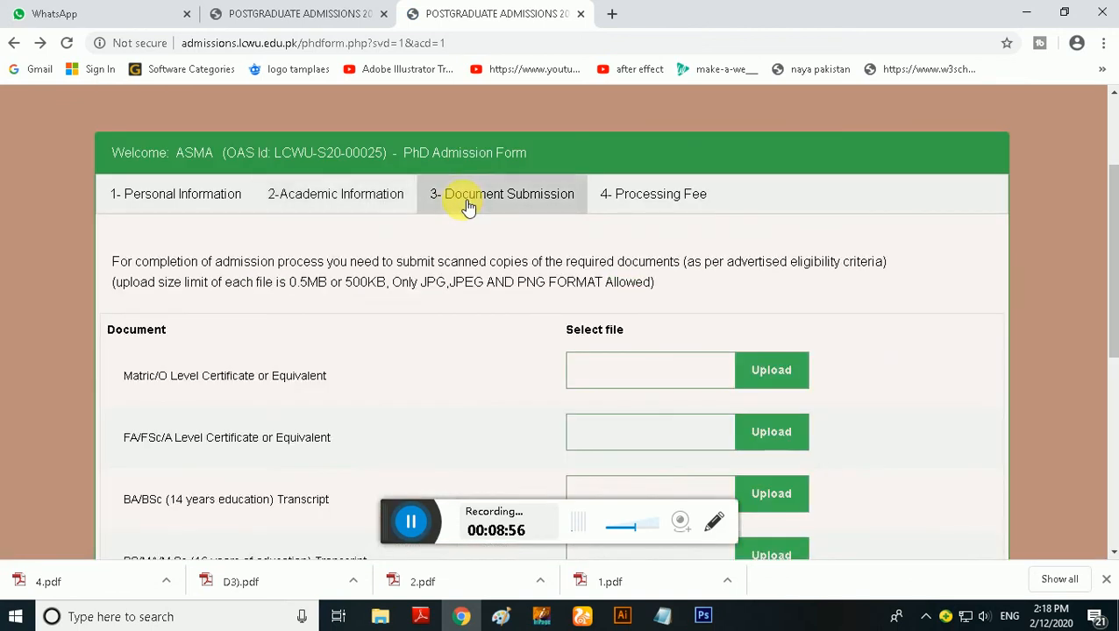
scroll(496, 261, down, 1)
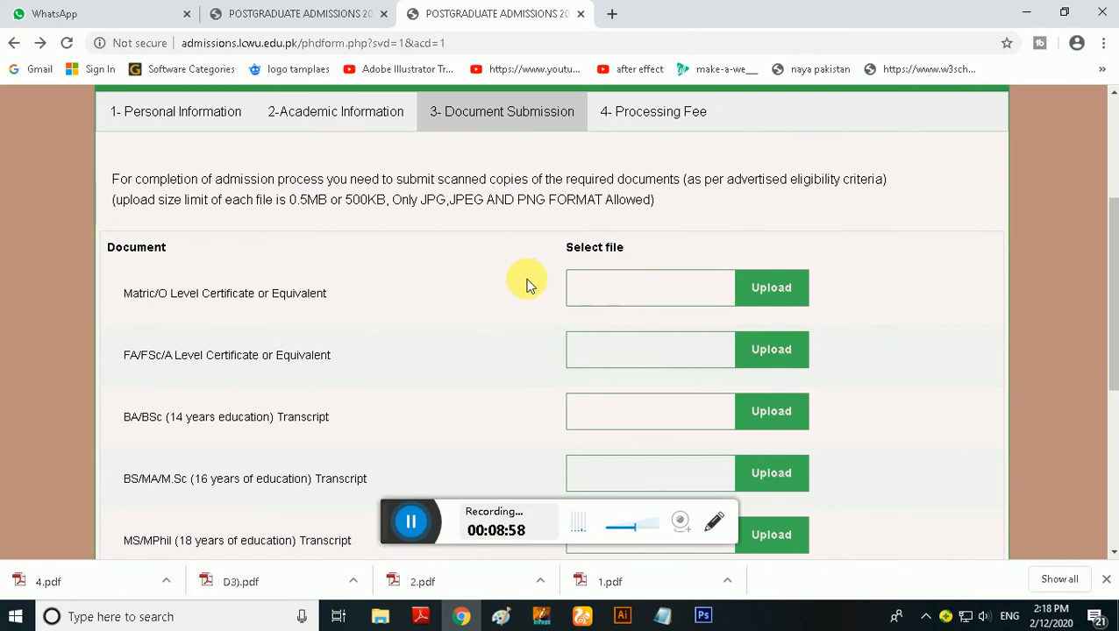
Attach MAtric.jpg from the Document with CV folder as the Matric/O Level certificate
click(659, 289)
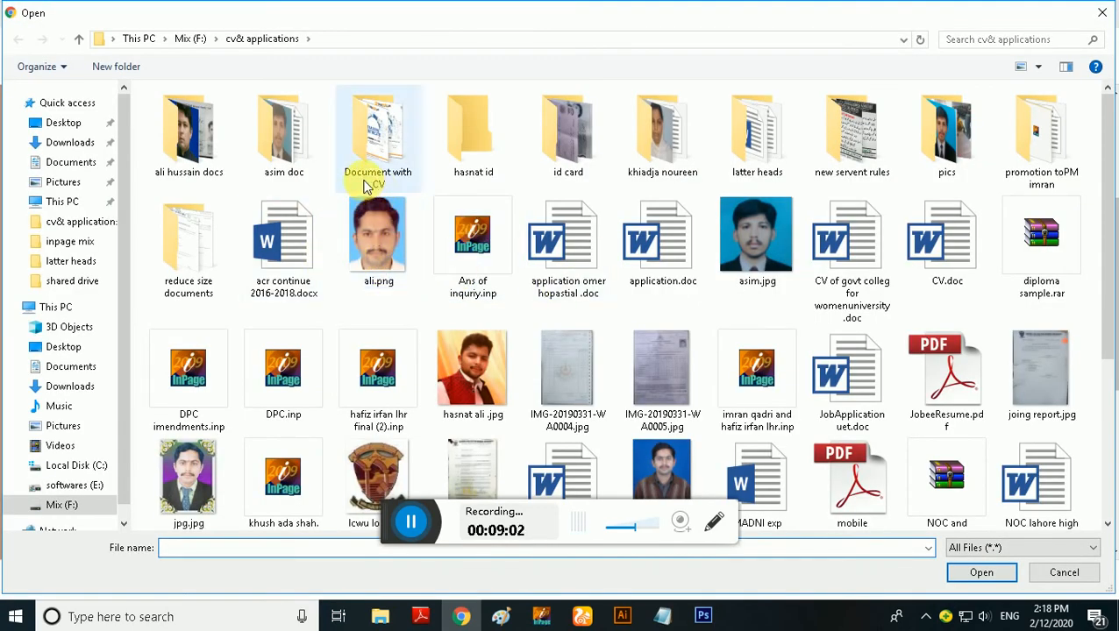
double_click(368, 184)
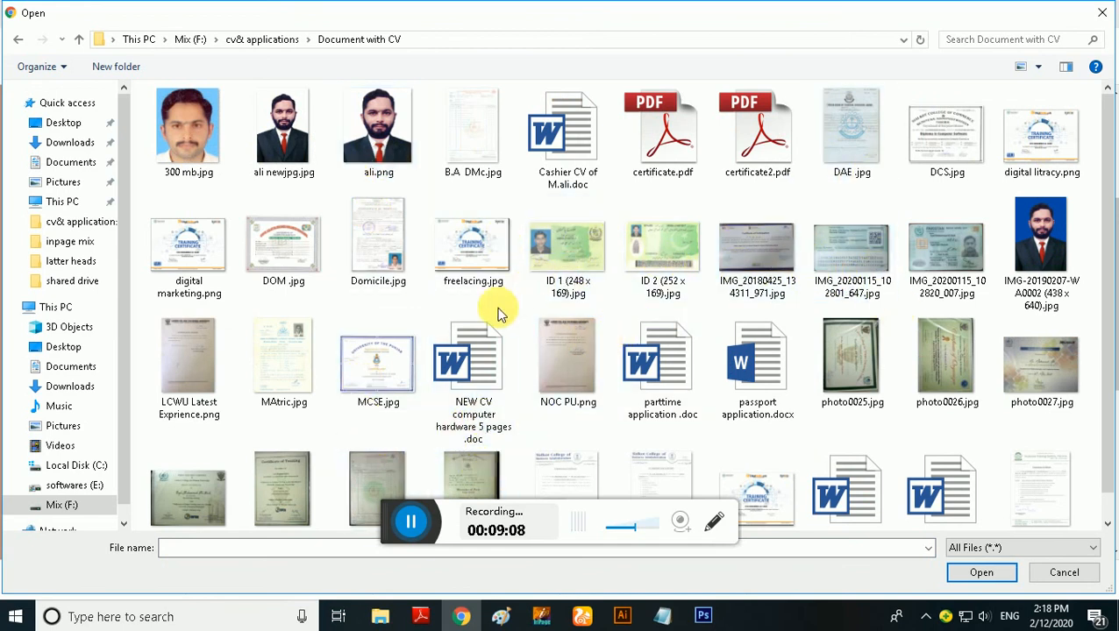
click(286, 351)
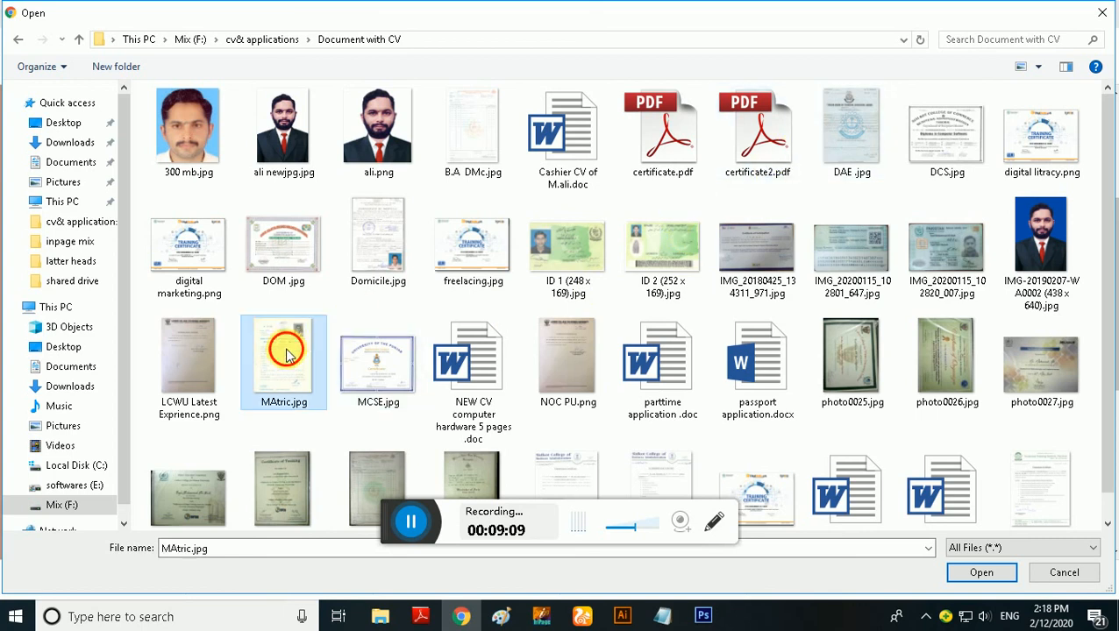
click(979, 574)
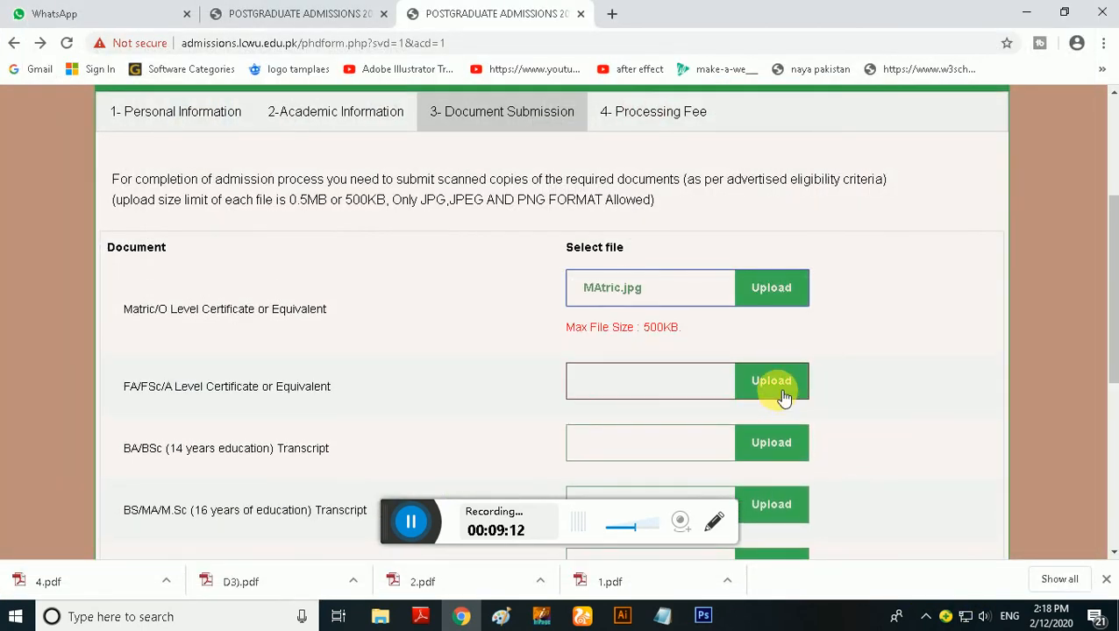
Attach DAE .jpg from the Document with CV folder as the FA/FSc/A Level certificate
click(783, 399)
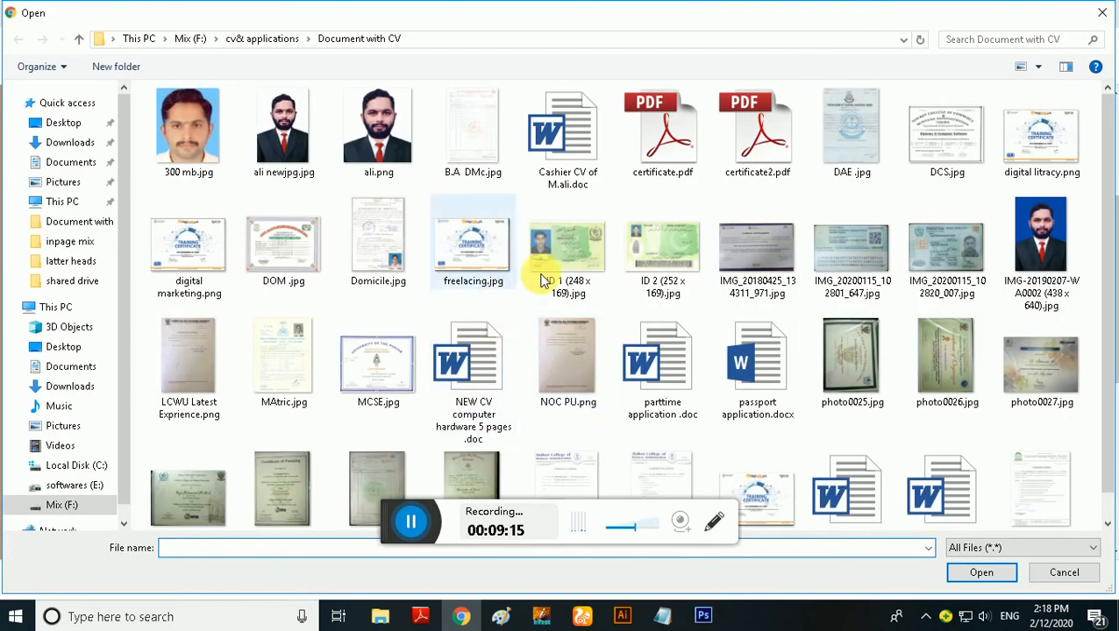
click(850, 135)
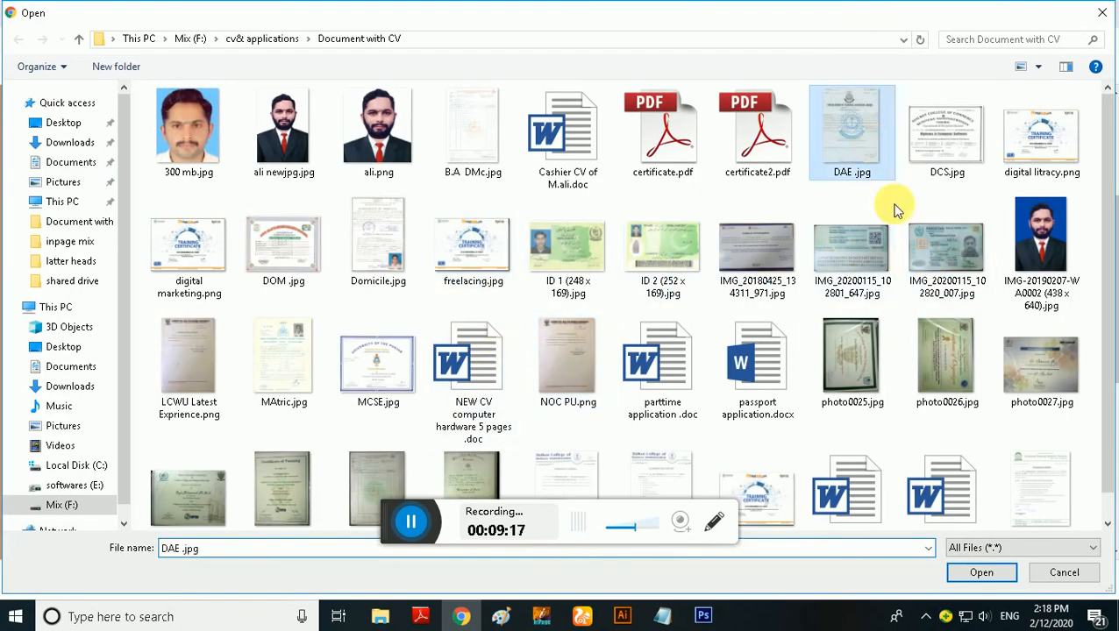
click(964, 572)
Attach photo0031.jpg as the BA/BSc (14 years education) transcript
scroll(794, 514, down, 2)
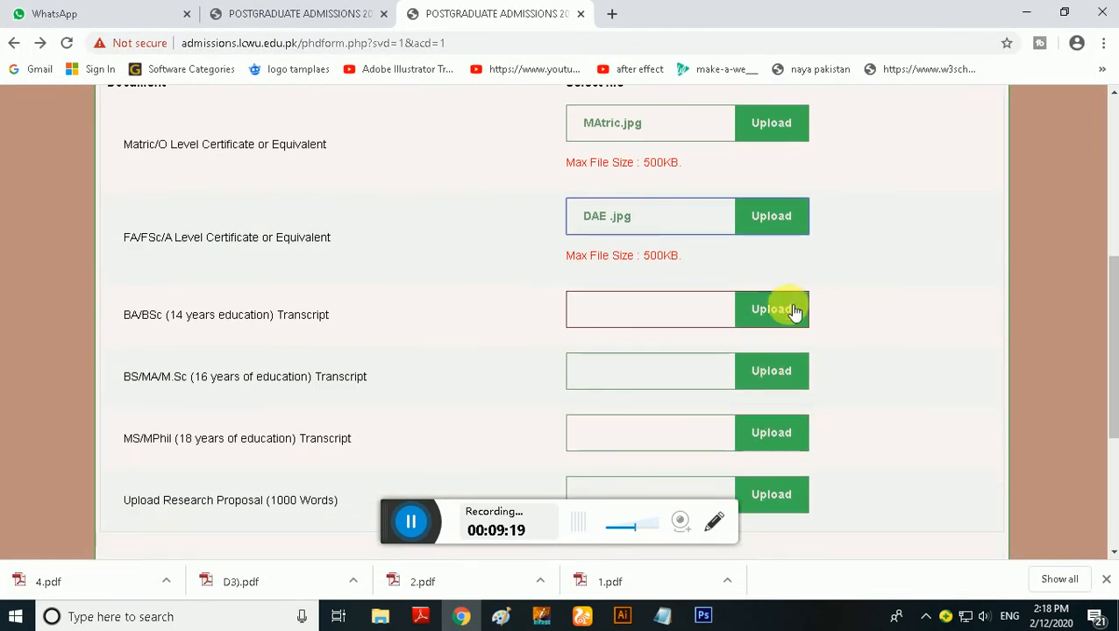
click(772, 311)
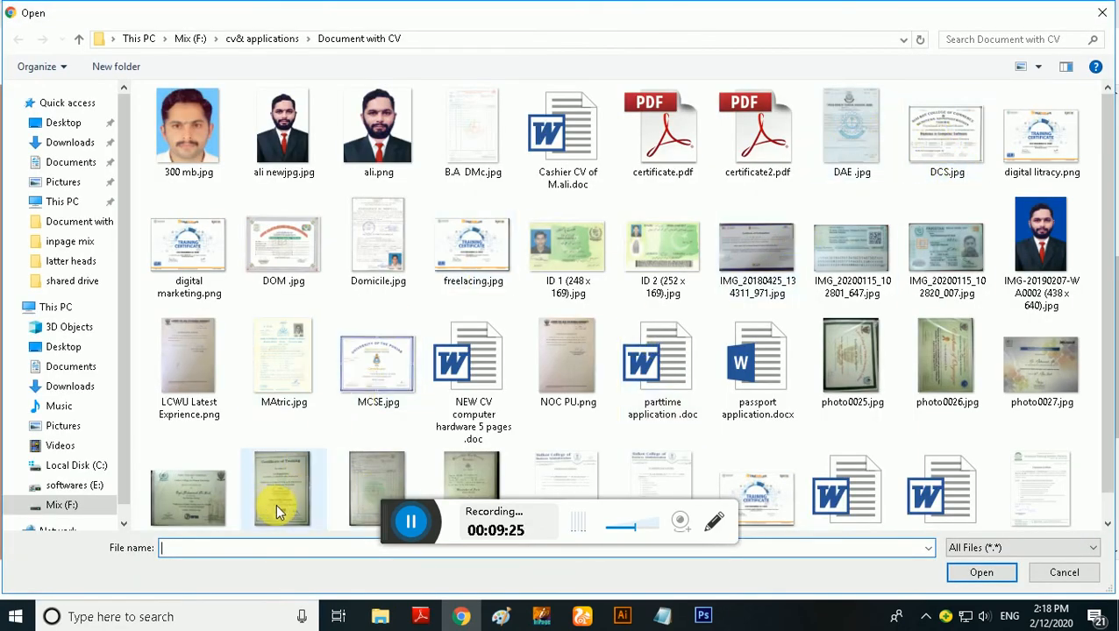
scroll(368, 491, down, 1)
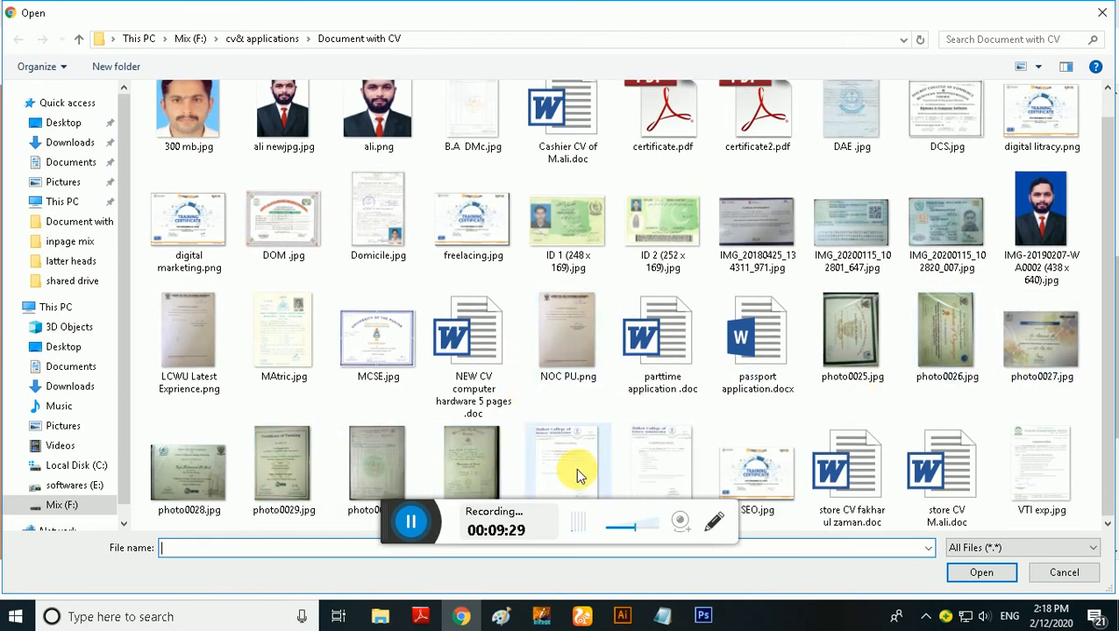
click(482, 467)
click(999, 572)
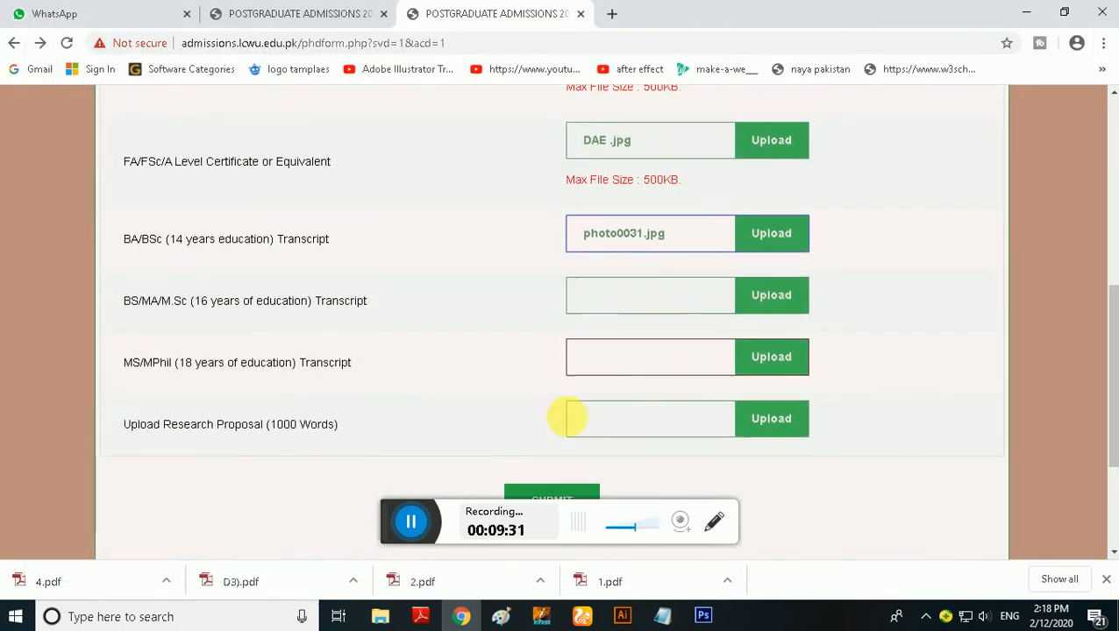
Attach photo0029.jpg as the BS/MA/M.Sc (16 years of education) transcript
scroll(566, 418, down, 1)
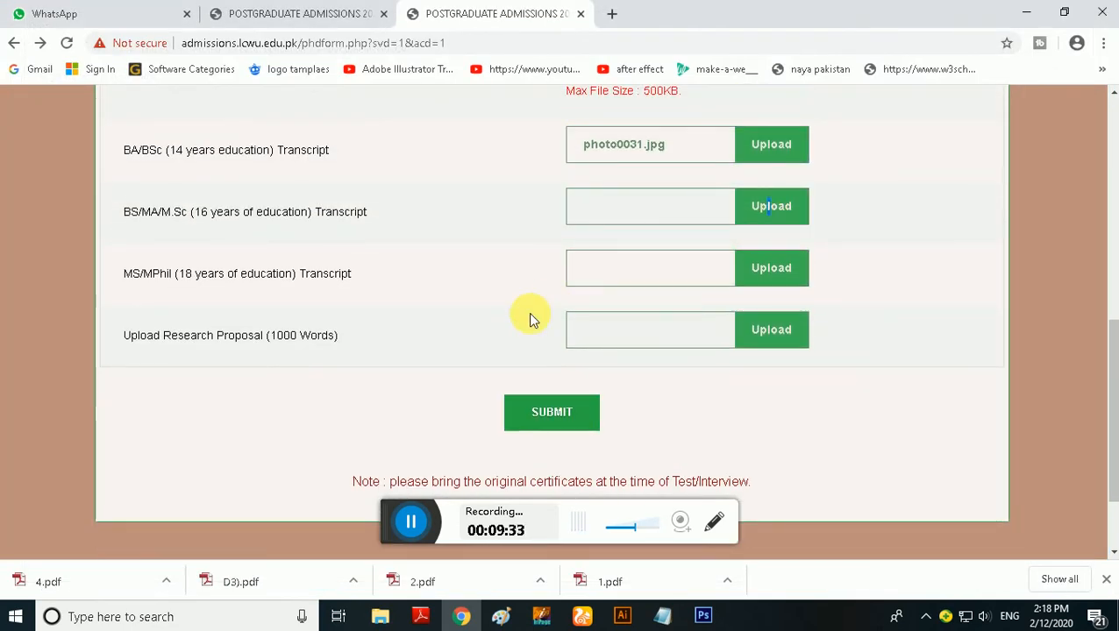
click(783, 205)
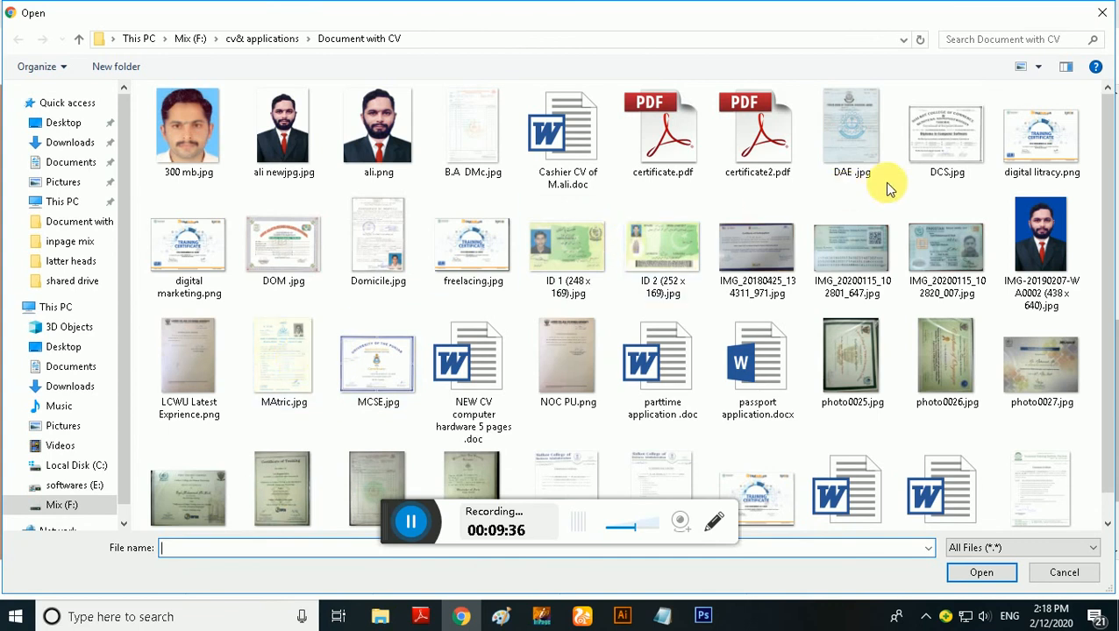
click(282, 482)
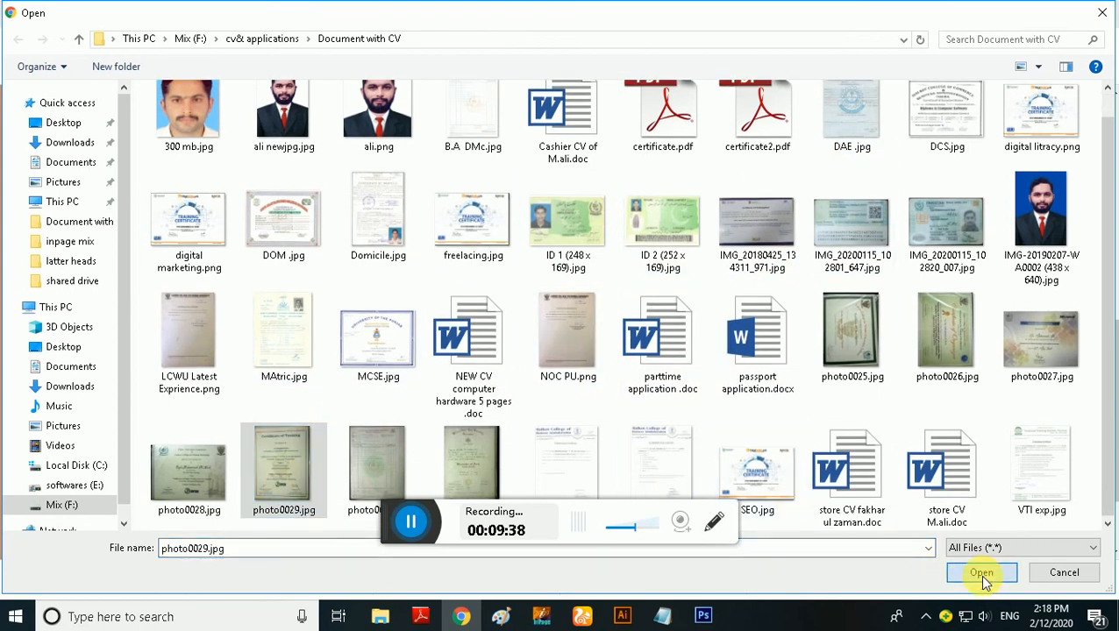
click(981, 572)
Attach MCSE.jpg as the MS/MPhil (18 years of education) transcript
scroll(762, 436, down, 1)
click(756, 186)
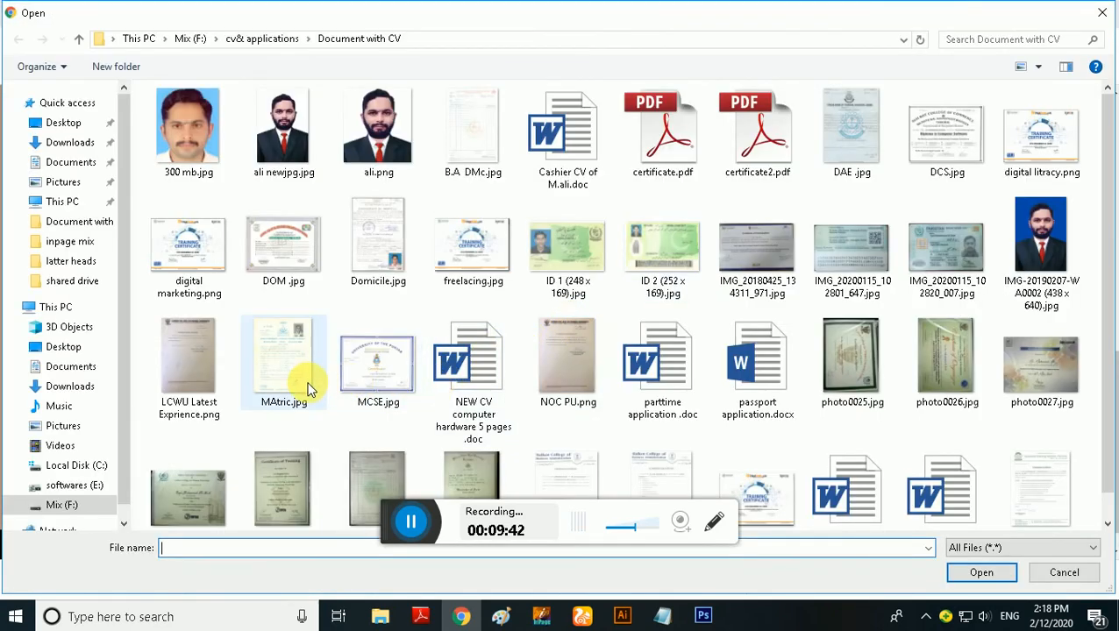
click(372, 355)
click(969, 572)
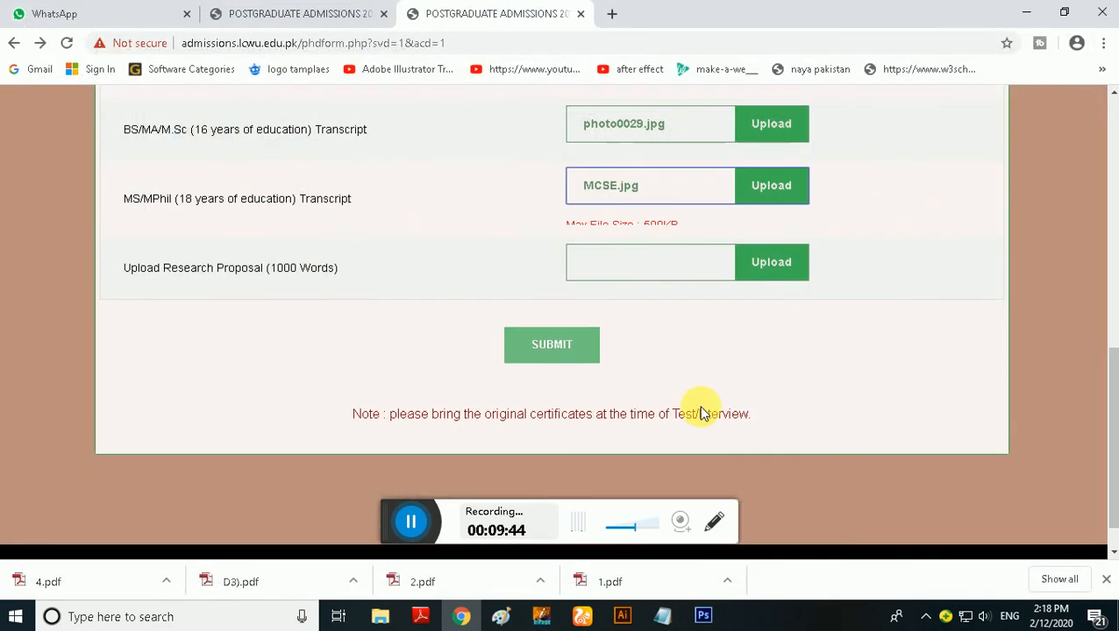
Attach passport application.docx as the research proposal
click(783, 284)
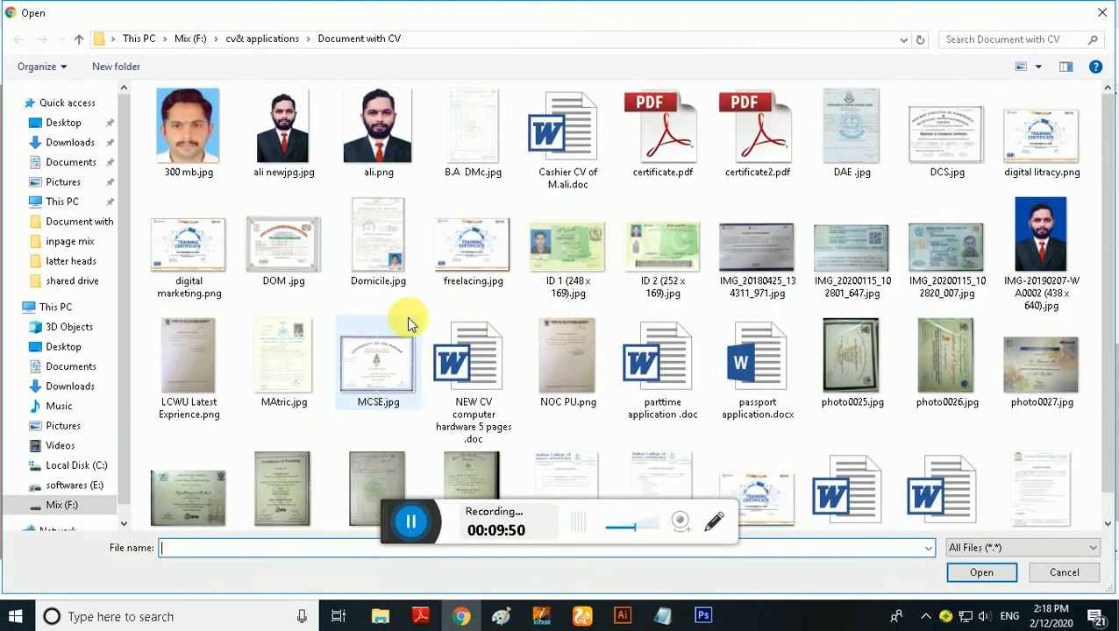
click(657, 366)
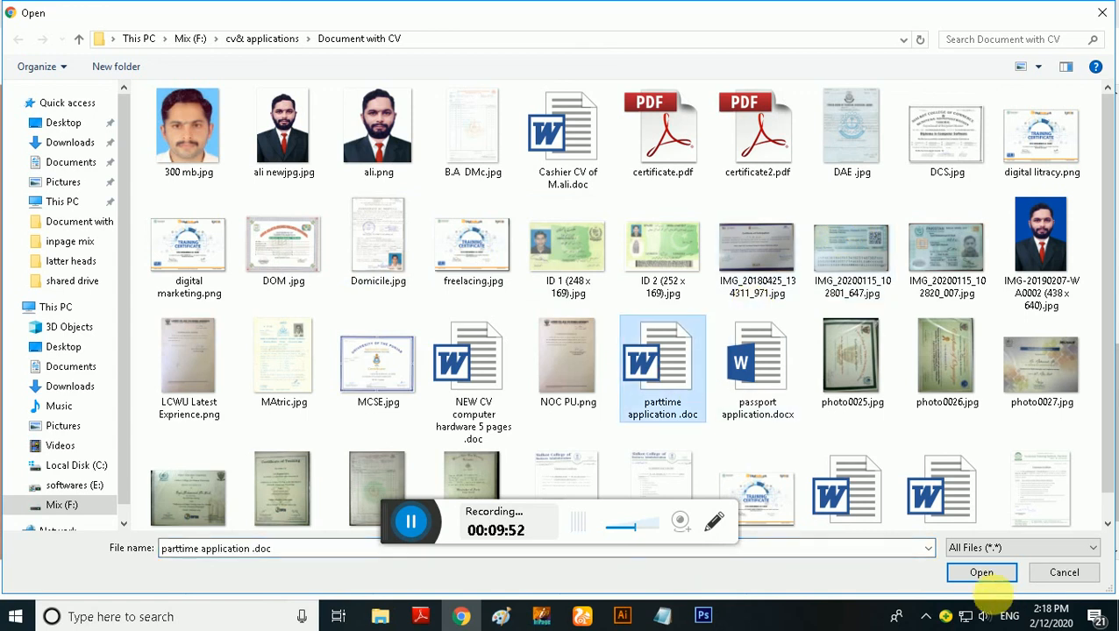
click(765, 376)
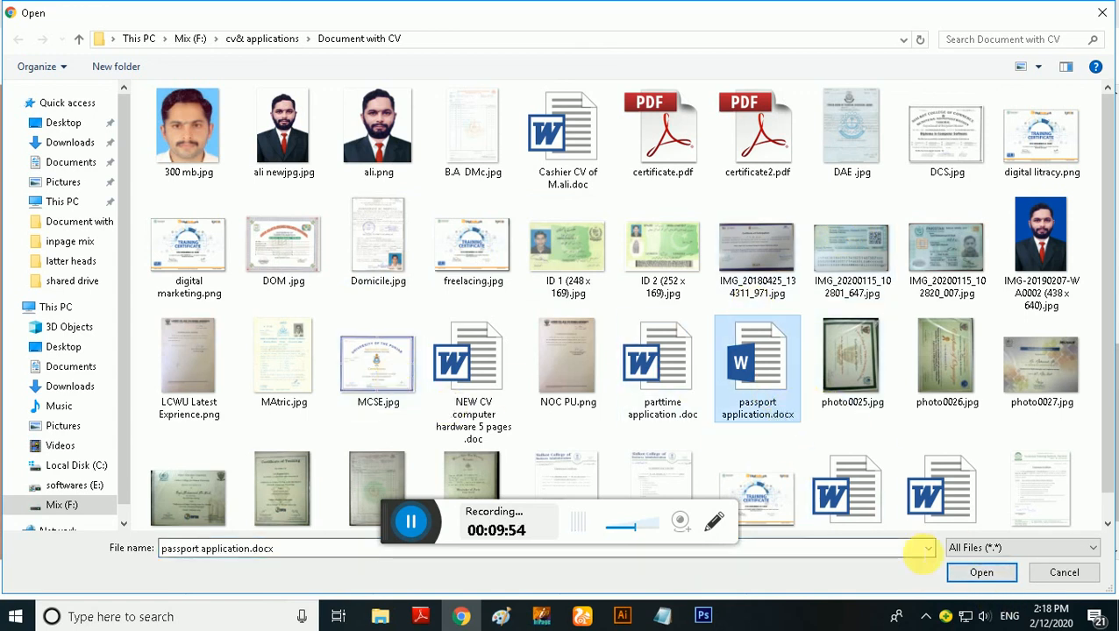
click(957, 571)
Submit the attached certificates, transcripts and research proposal
scroll(636, 377, down, 1)
scroll(614, 421, up, 2)
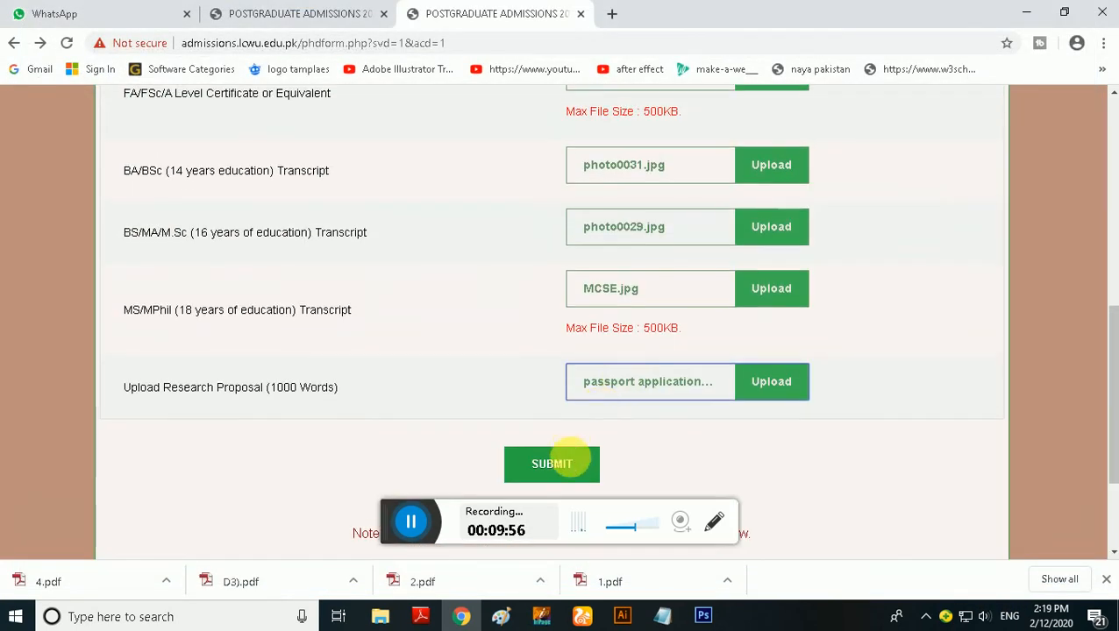
click(574, 469)
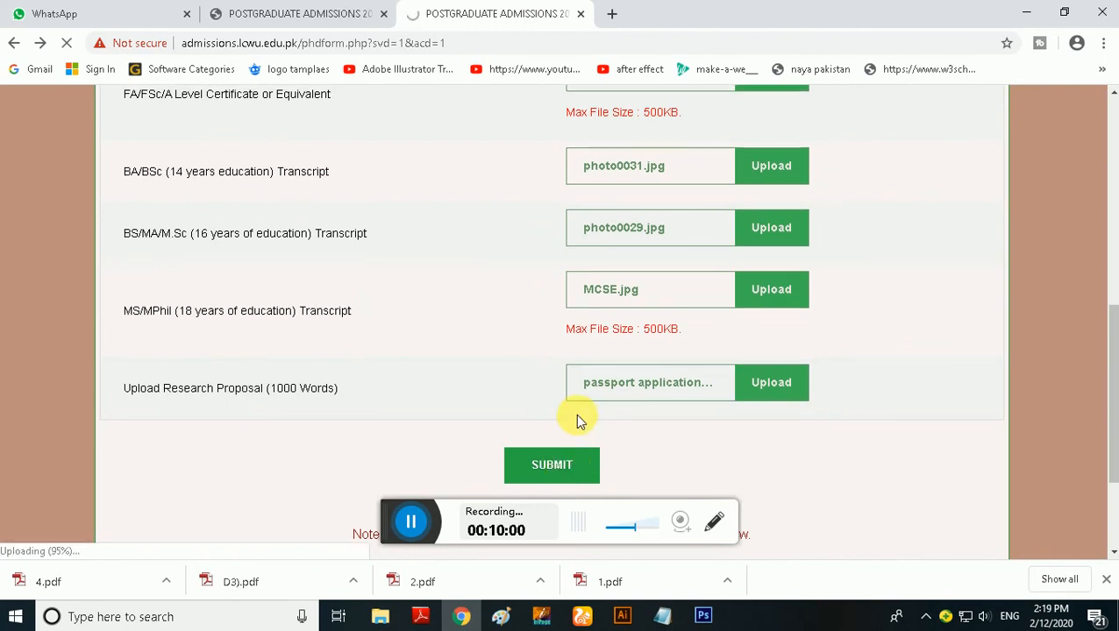
scroll(666, 326, down, 4)
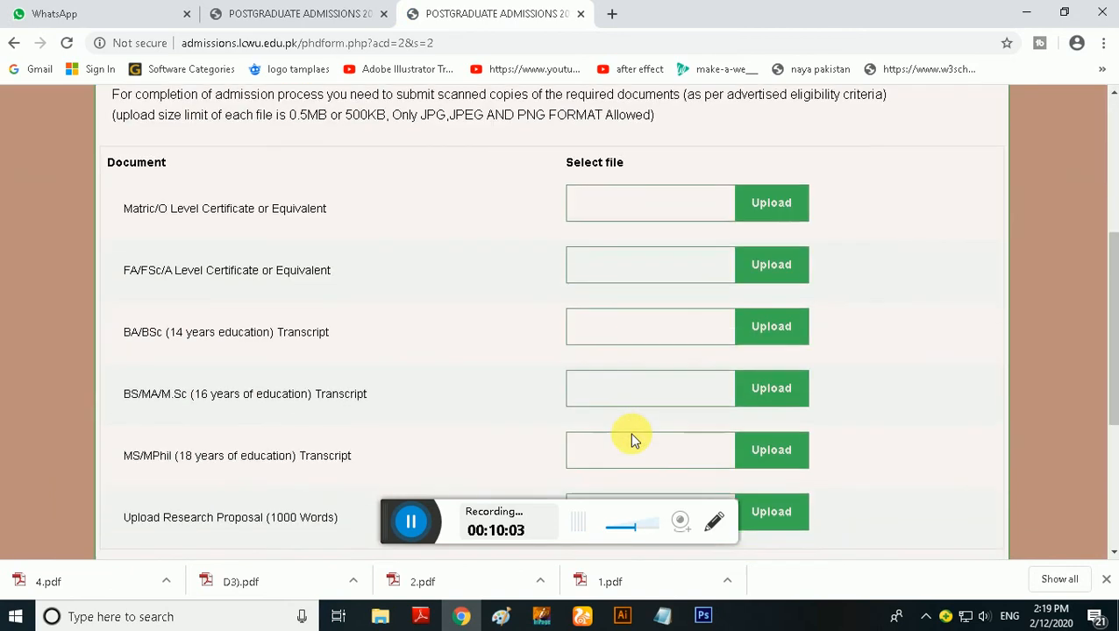
scroll(638, 426, down, 3)
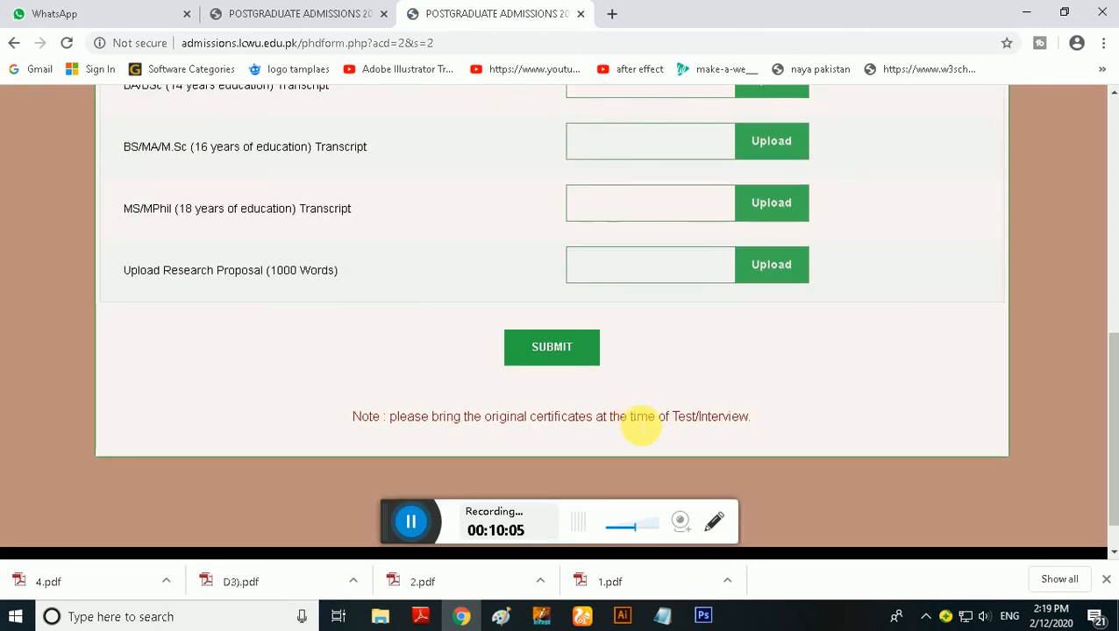
Go to the Processing Fee section of the PhD admission form
scroll(611, 416, up, 6)
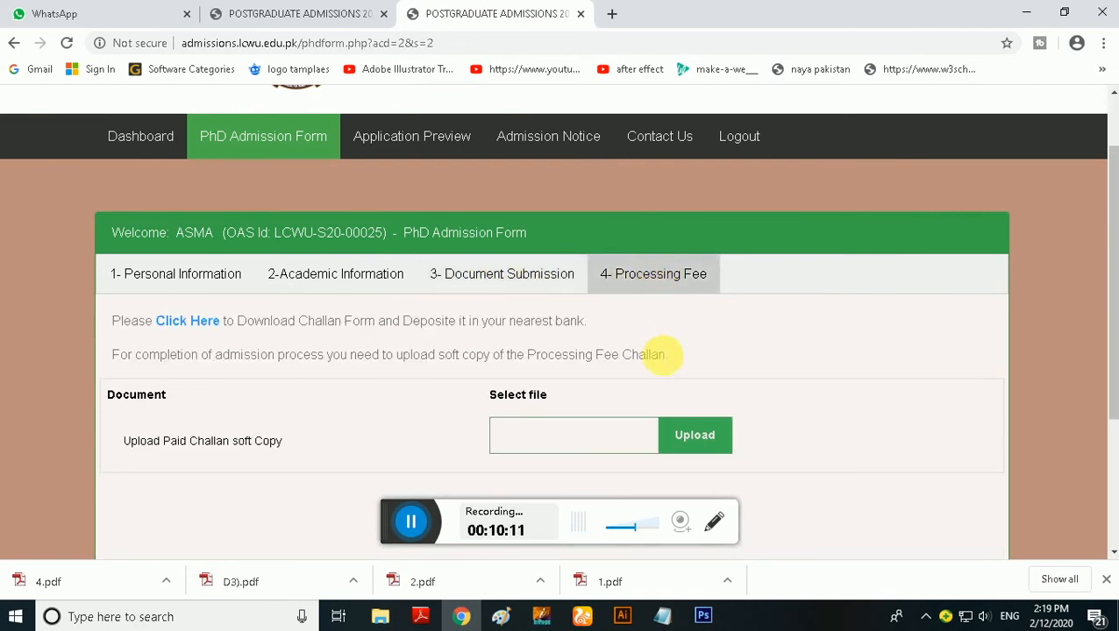
scroll(660, 355, down, 2)
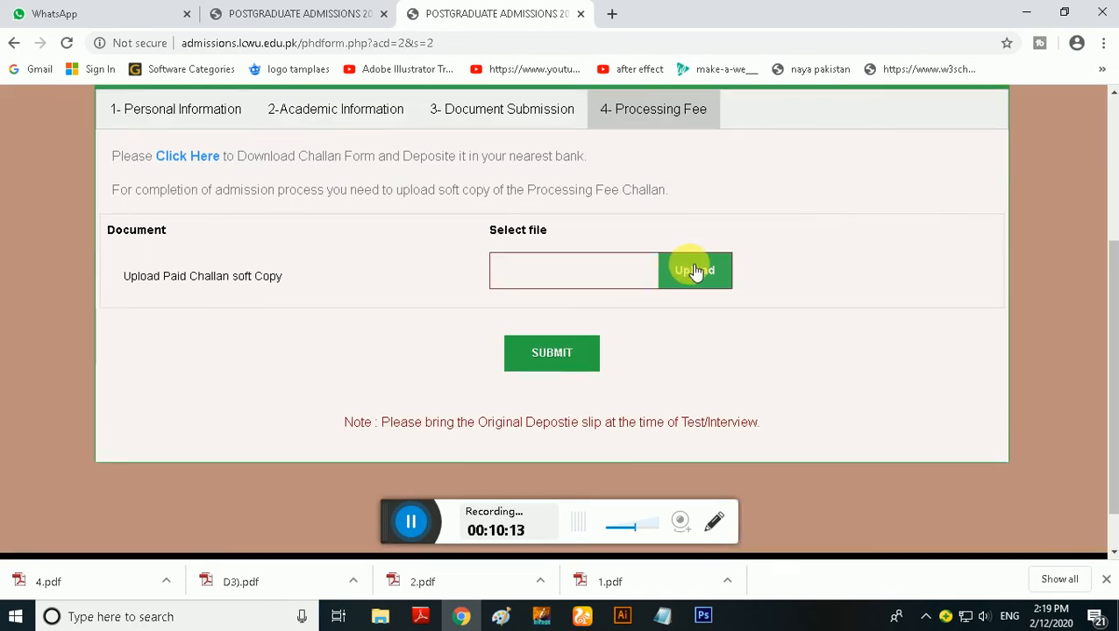
Try to attach DCS.jpg as the soft copy of the paid challan
click(572, 275)
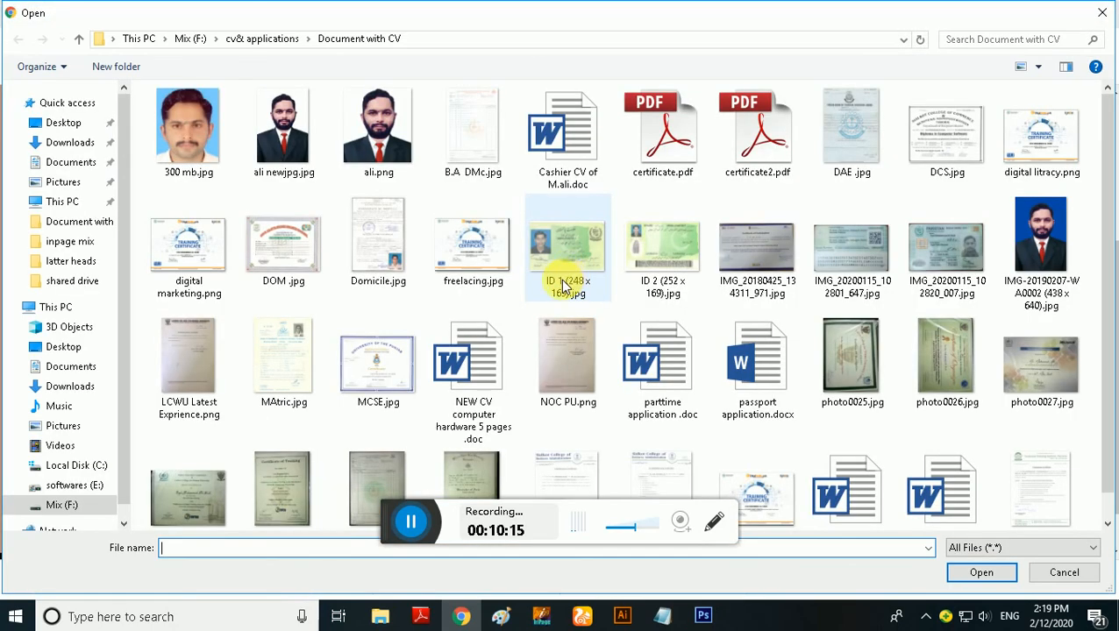
scroll(526, 404, down, 1)
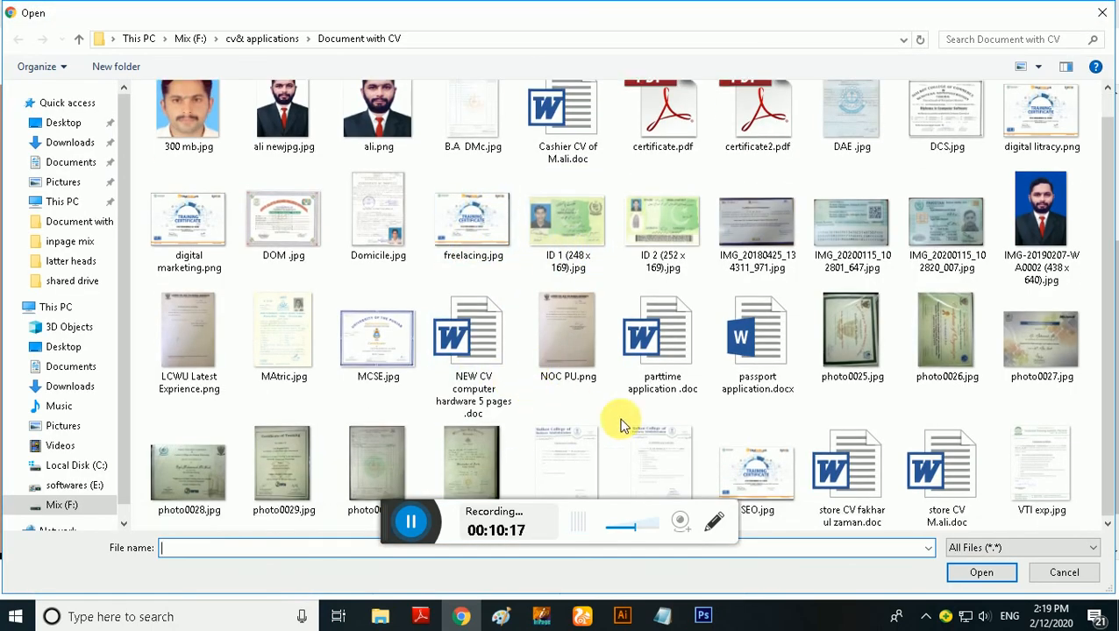
click(958, 141)
click(979, 575)
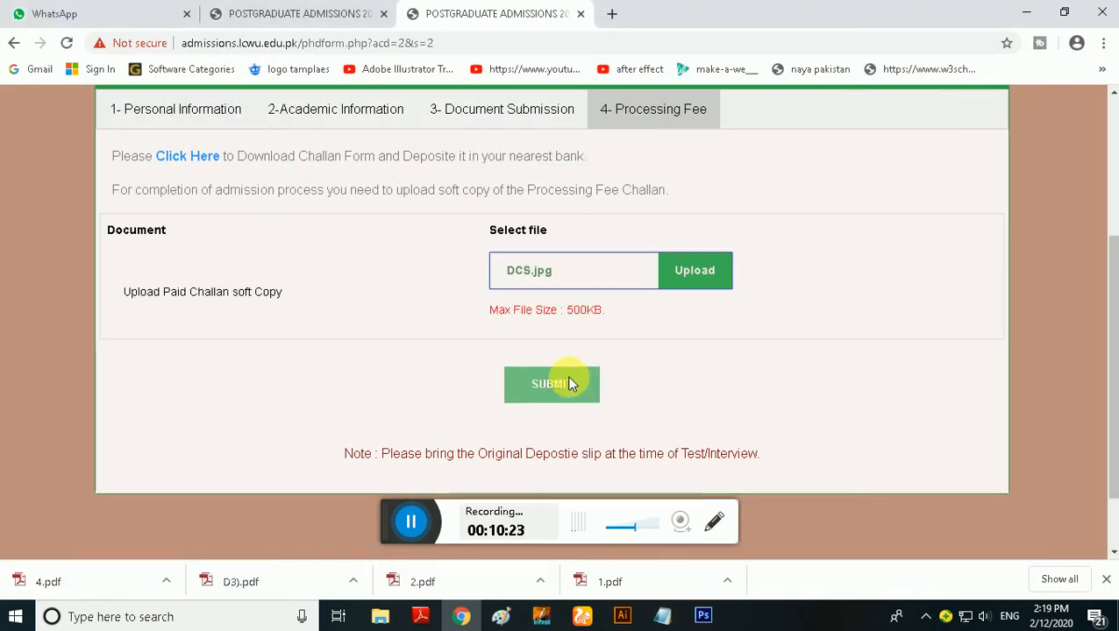
Try MAtric.jpg instead as the paid challan soft copy
click(698, 274)
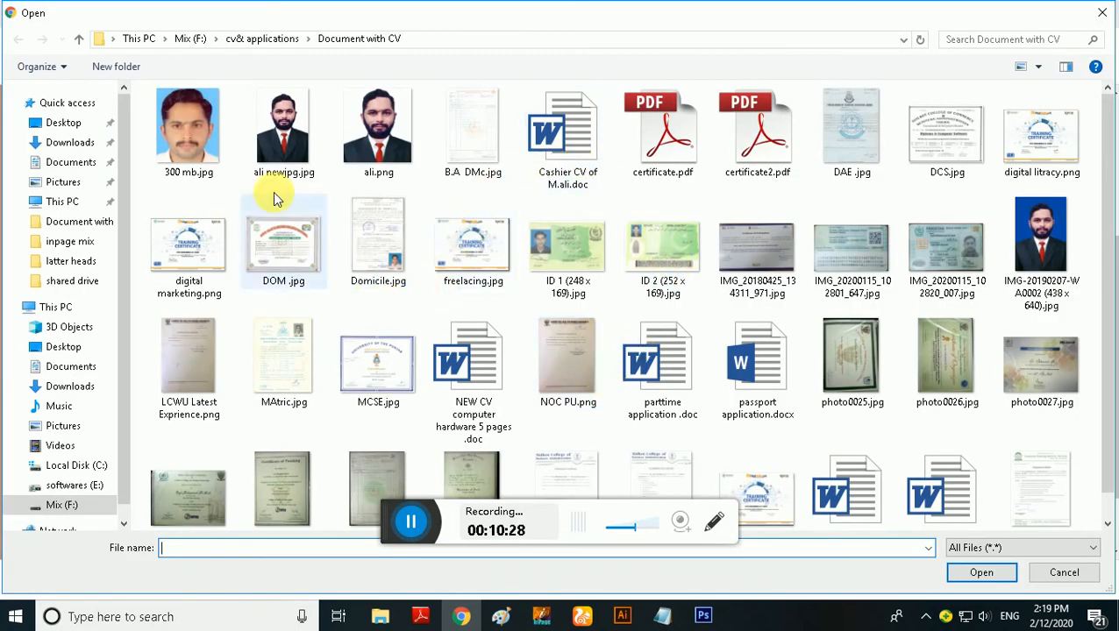
scroll(909, 199, down, 1)
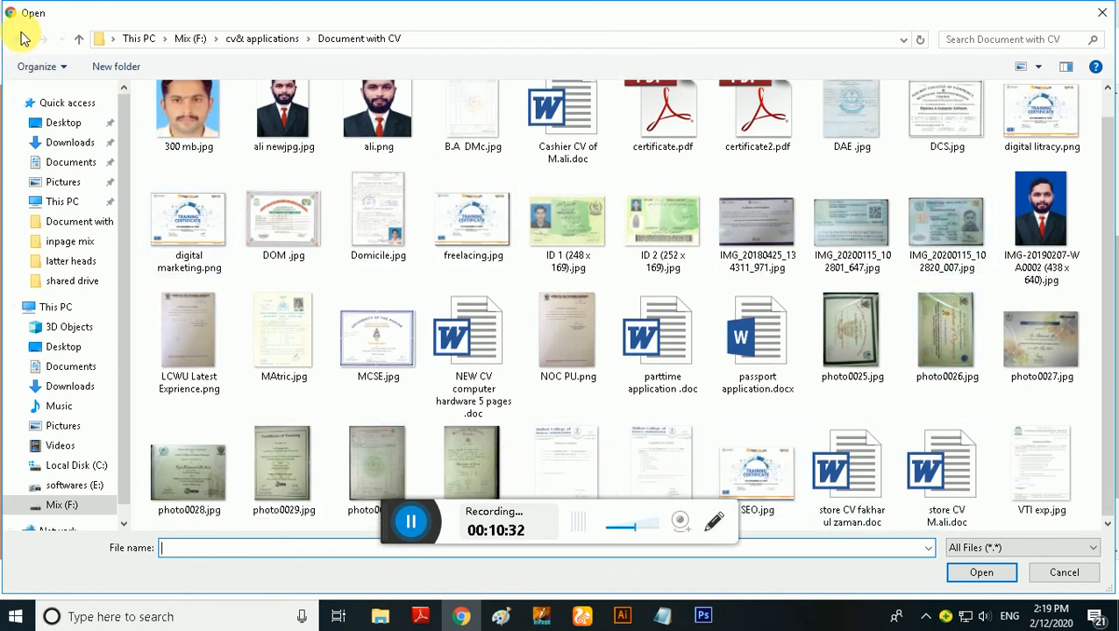
click(290, 361)
click(969, 573)
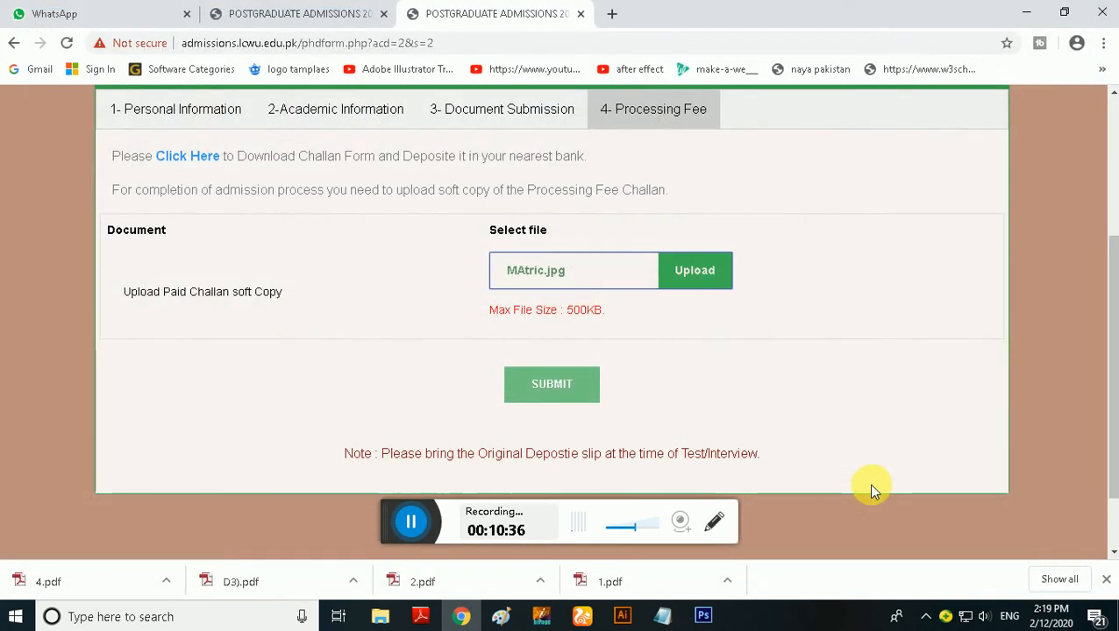
Try B.A DMc.jpg as the replacement file for the paid challan soft copy
click(695, 270)
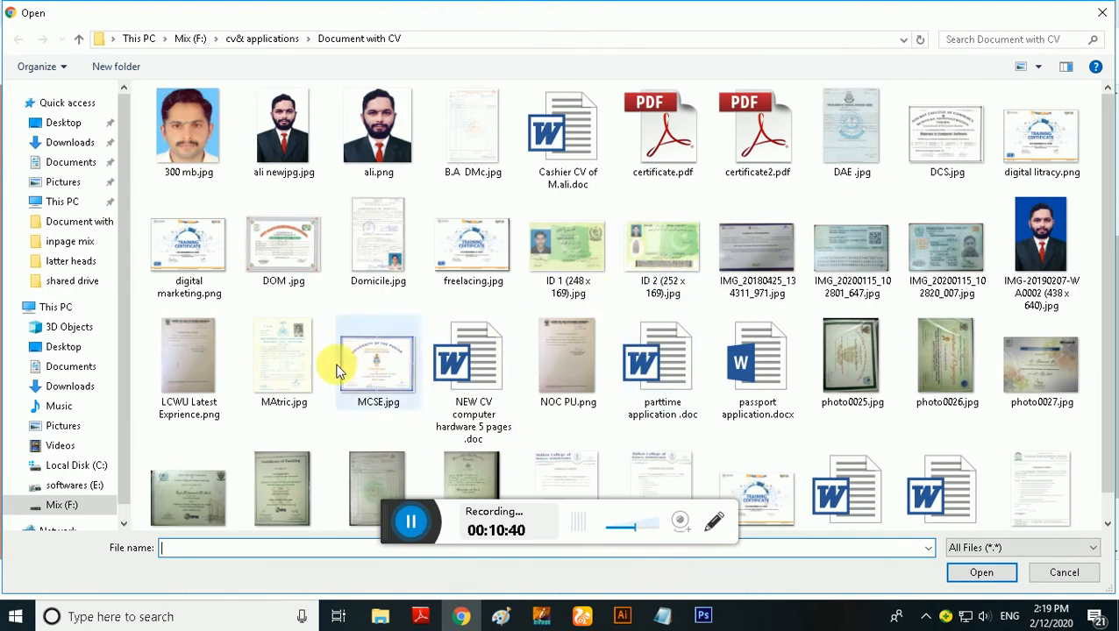
scroll(341, 370, down, 1)
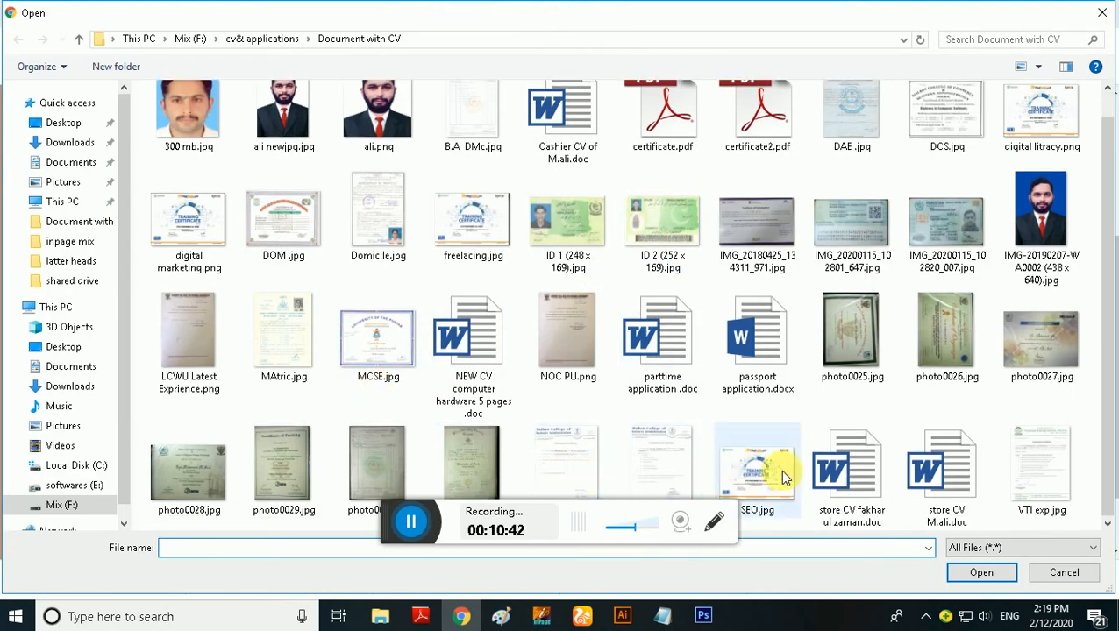
scroll(814, 433, up, 1)
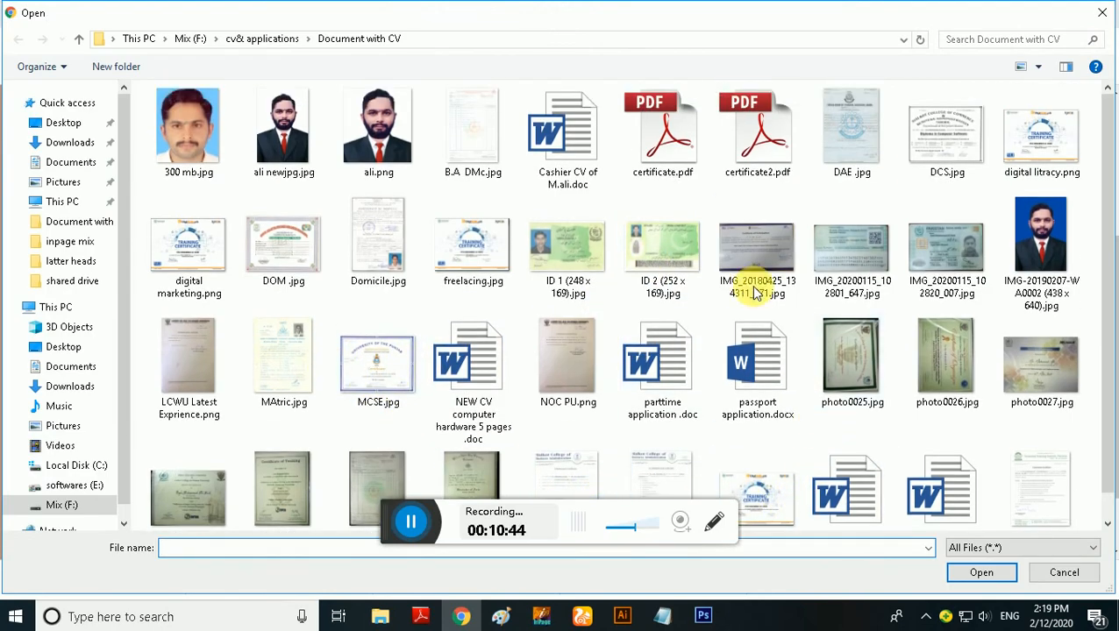
click(487, 166)
click(974, 573)
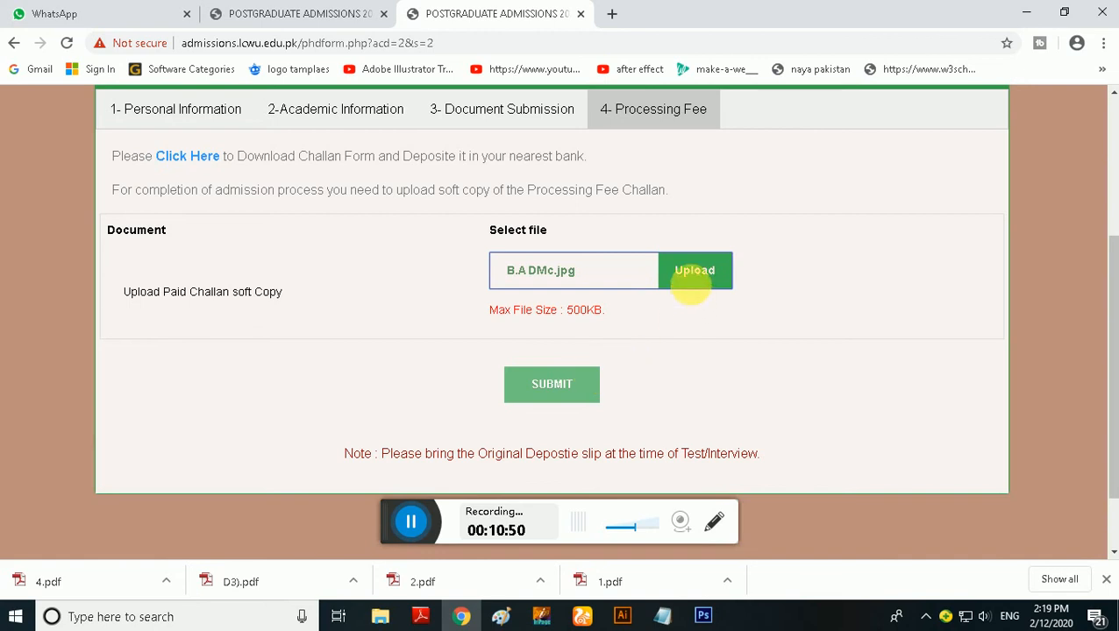
Attach digital marketing.png as the paid challan soft copy and submit the processing fee document
click(688, 279)
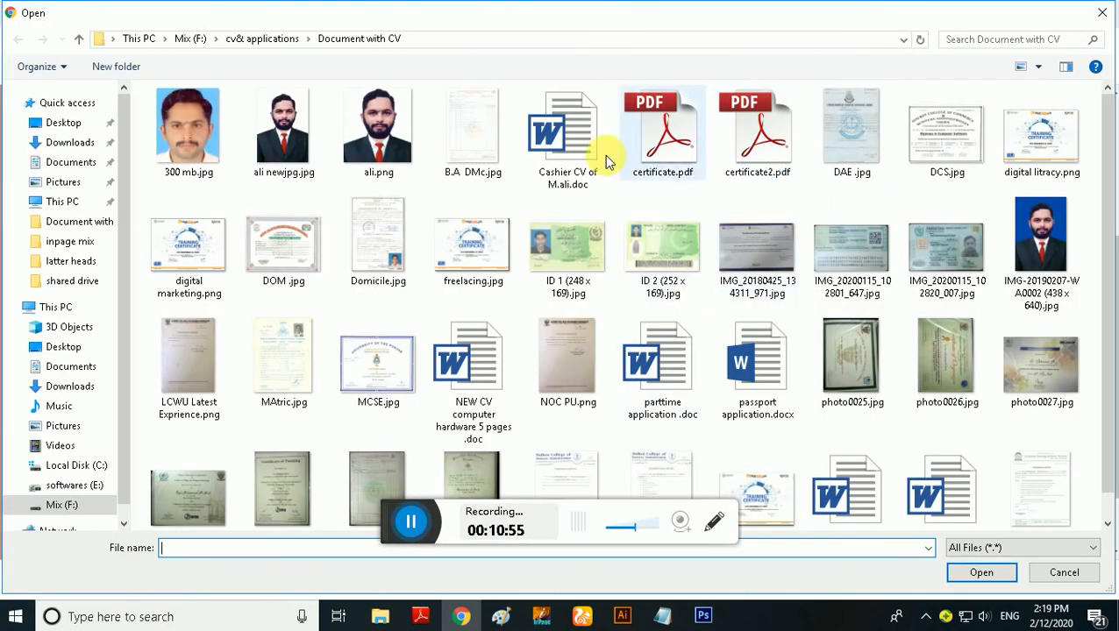
click(215, 237)
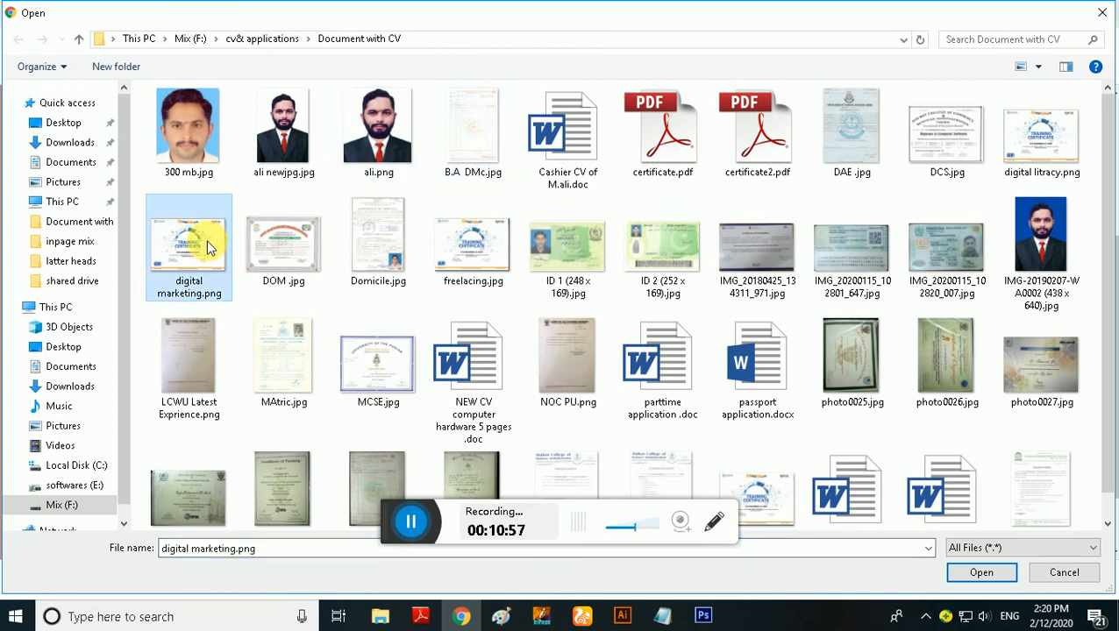
click(976, 574)
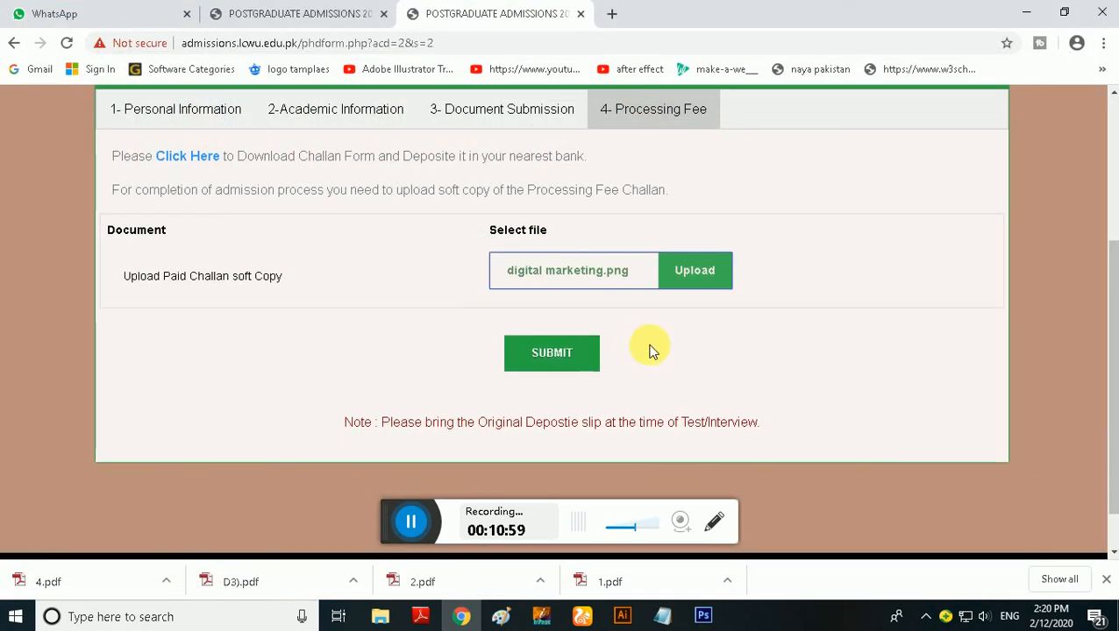
click(575, 358)
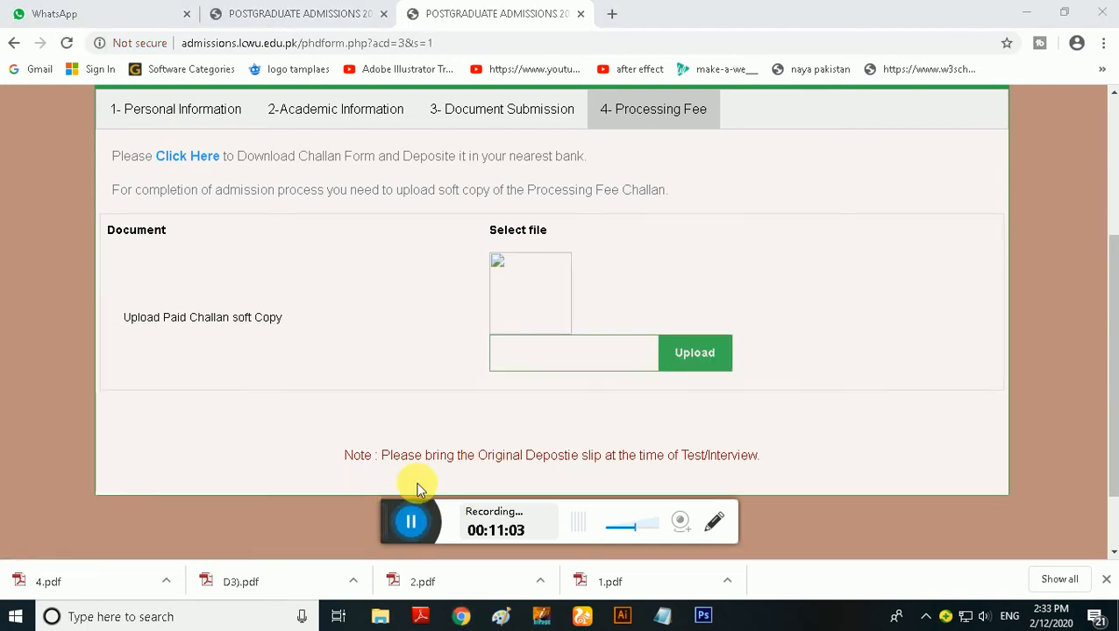
Open the downloadable admission processing fee challan form and review its bank, office and student copies
scroll(486, 457, up, 1)
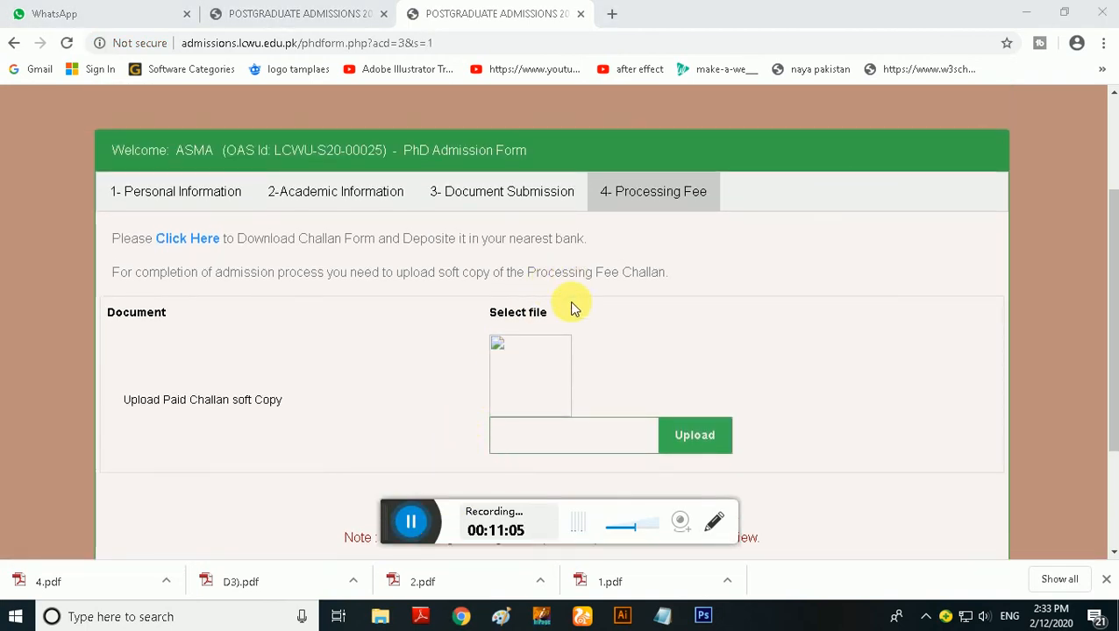
scroll(482, 484, down, 1)
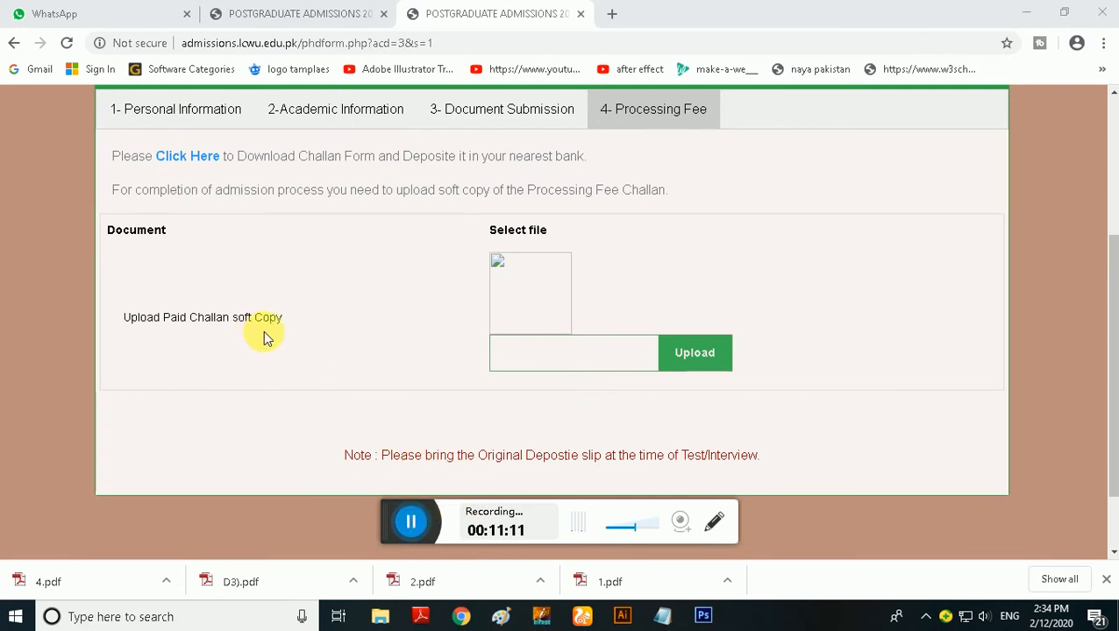
scroll(362, 363, down, 1)
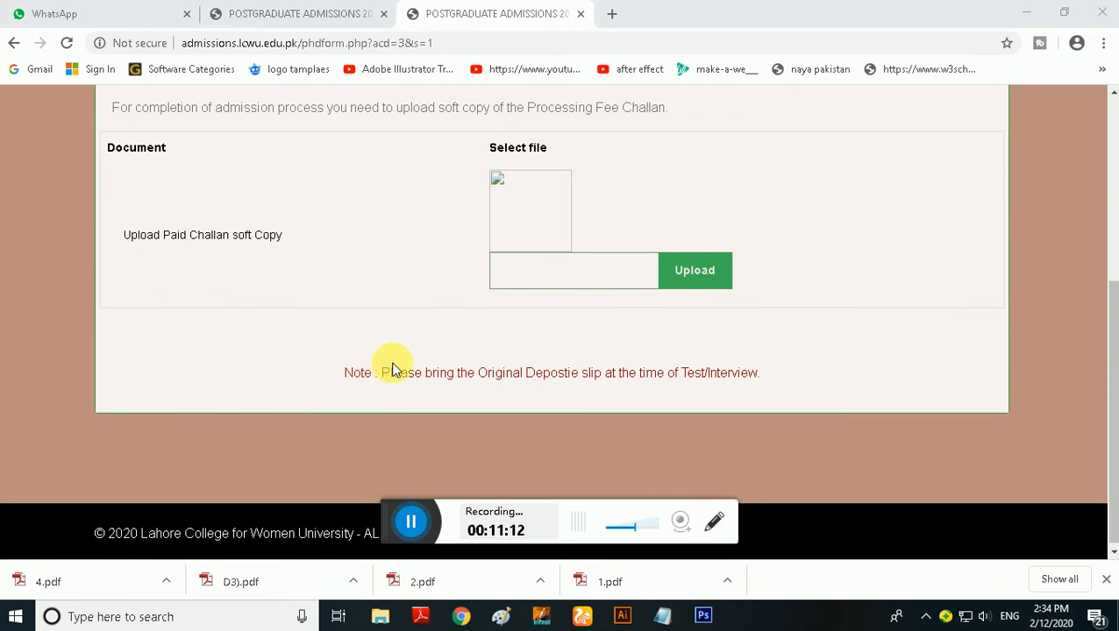
scroll(532, 298, up, 4)
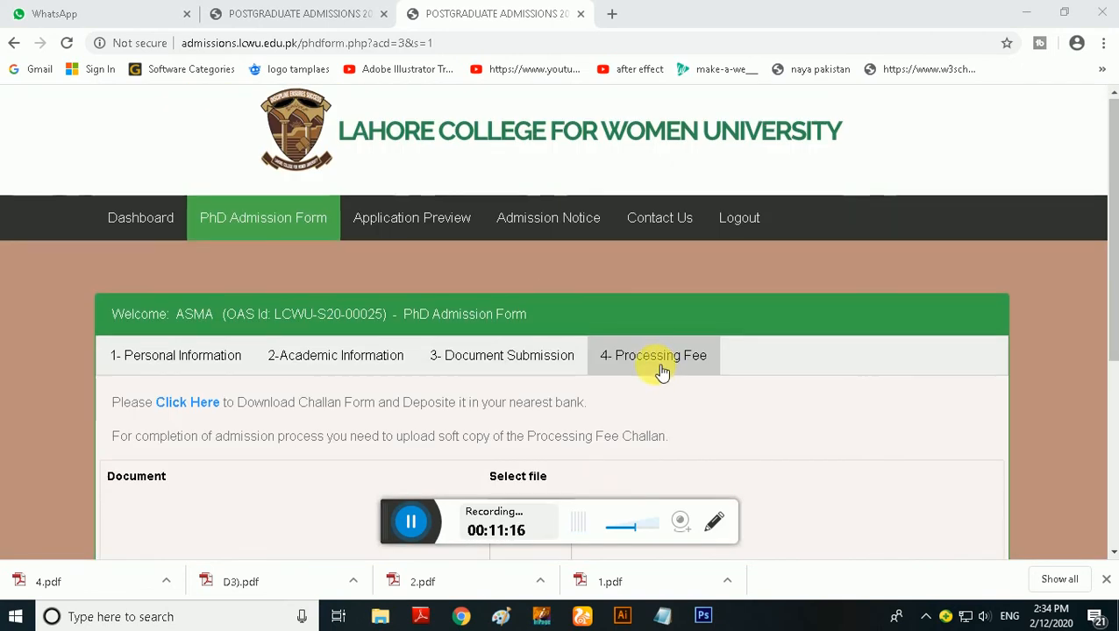
scroll(662, 372, down, 2)
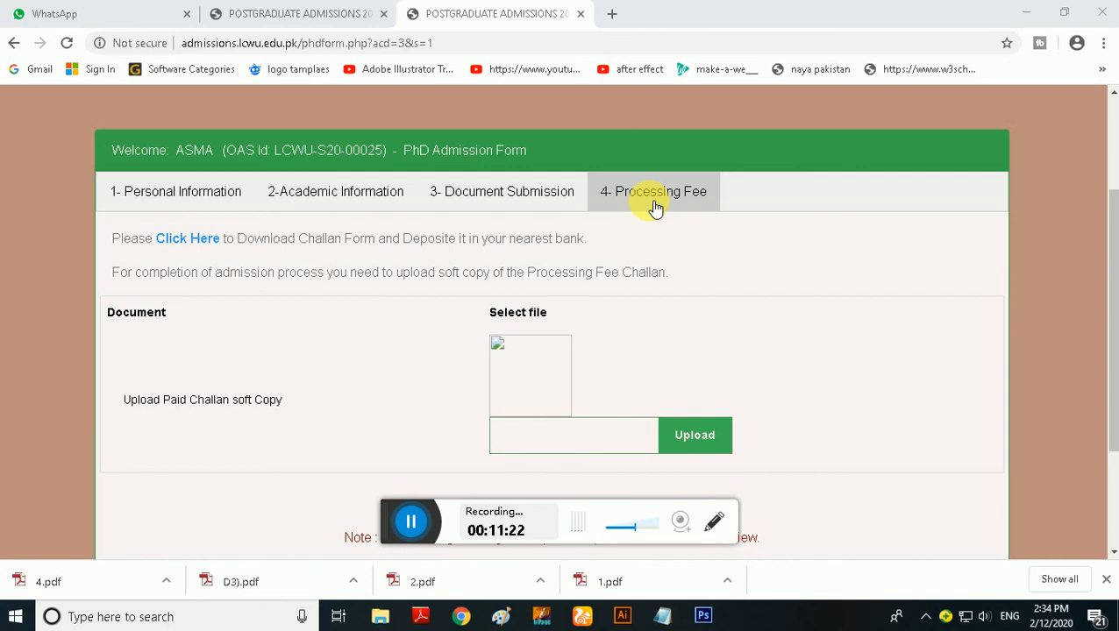
click(201, 246)
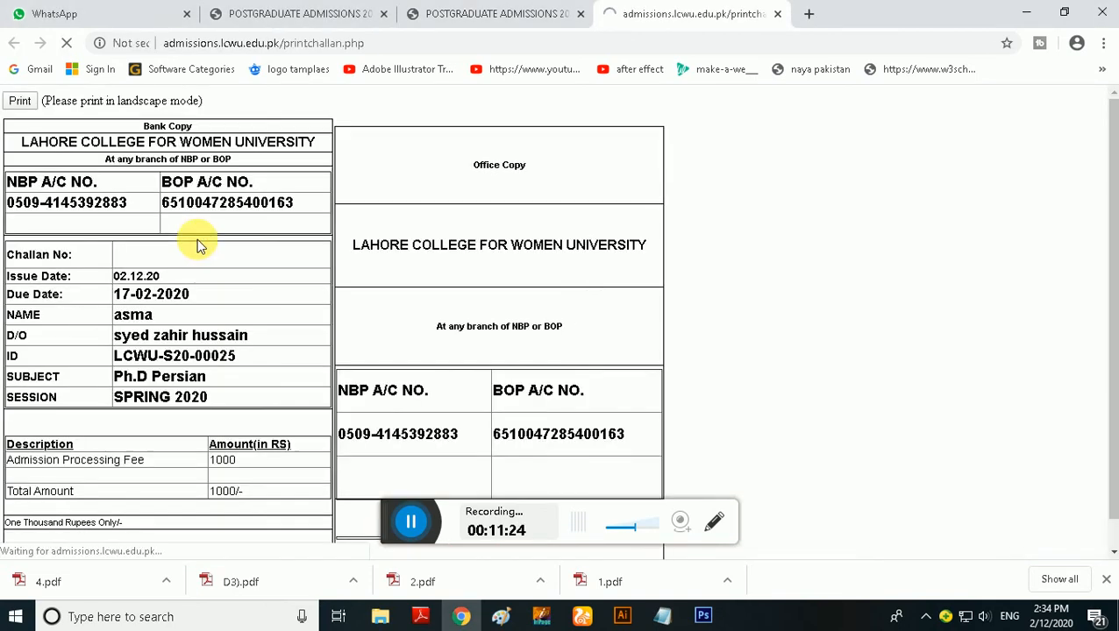
scroll(338, 329, down, 1)
scroll(346, 329, up, 1)
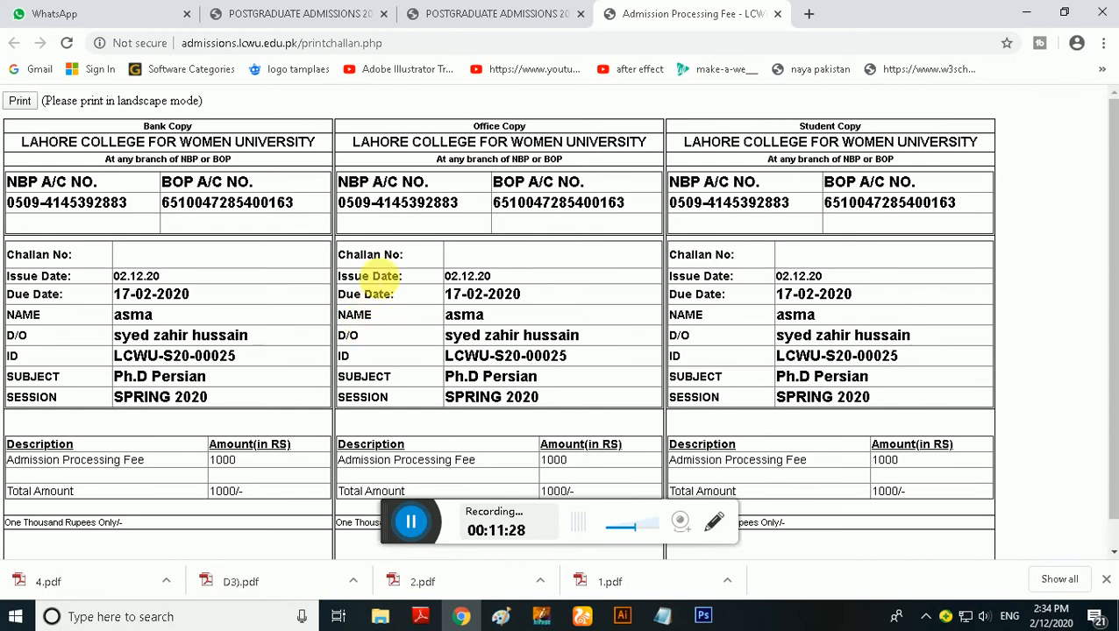
scroll(403, 303, down, 1)
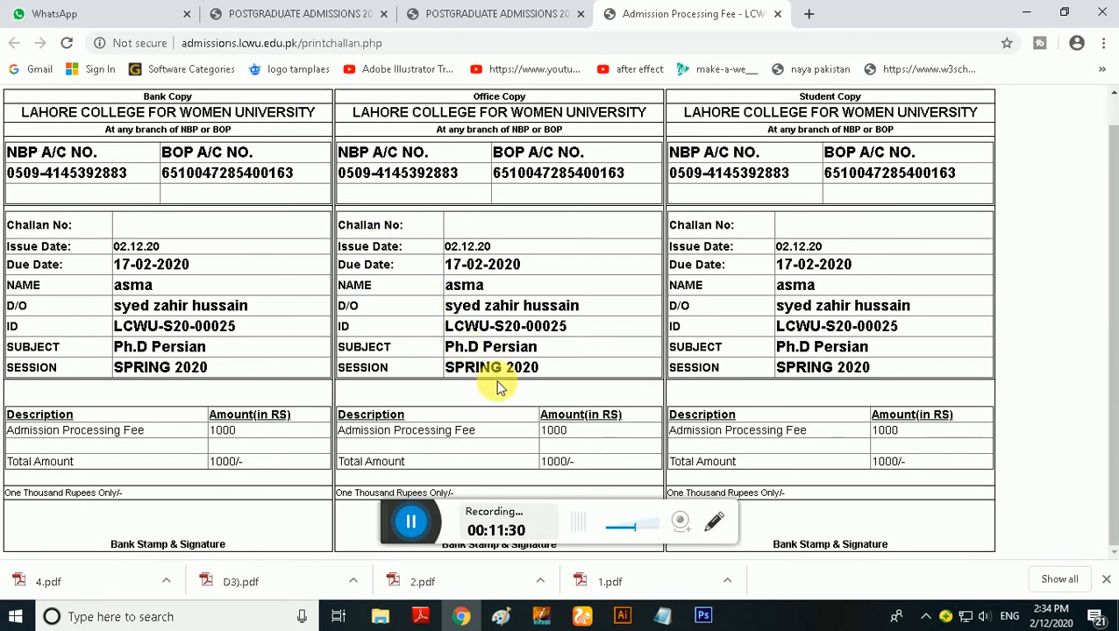
scroll(490, 393, up, 1)
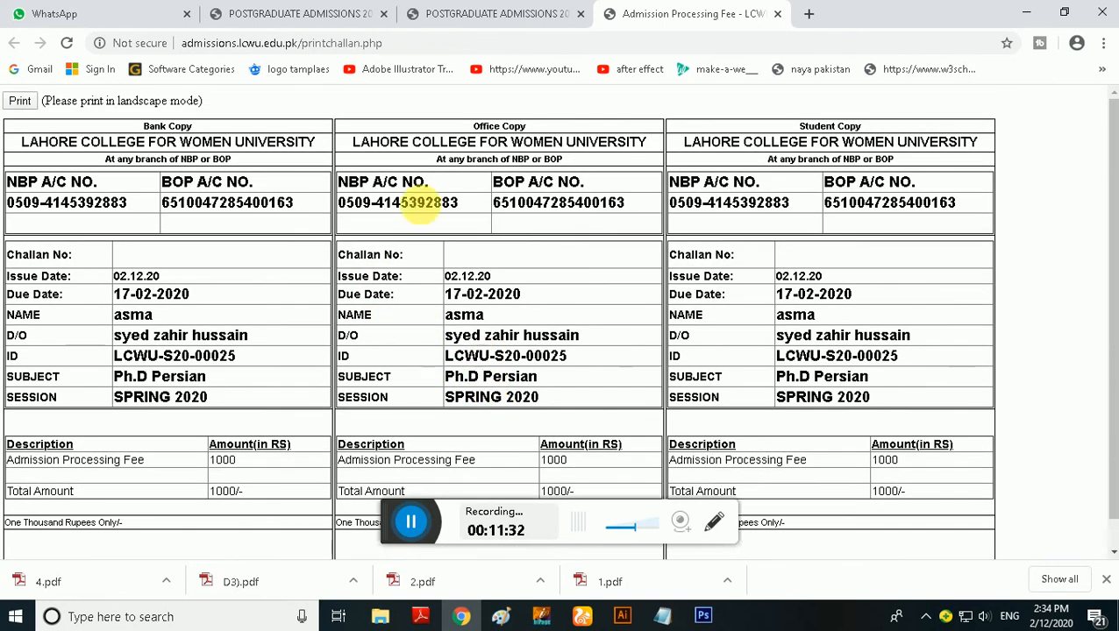